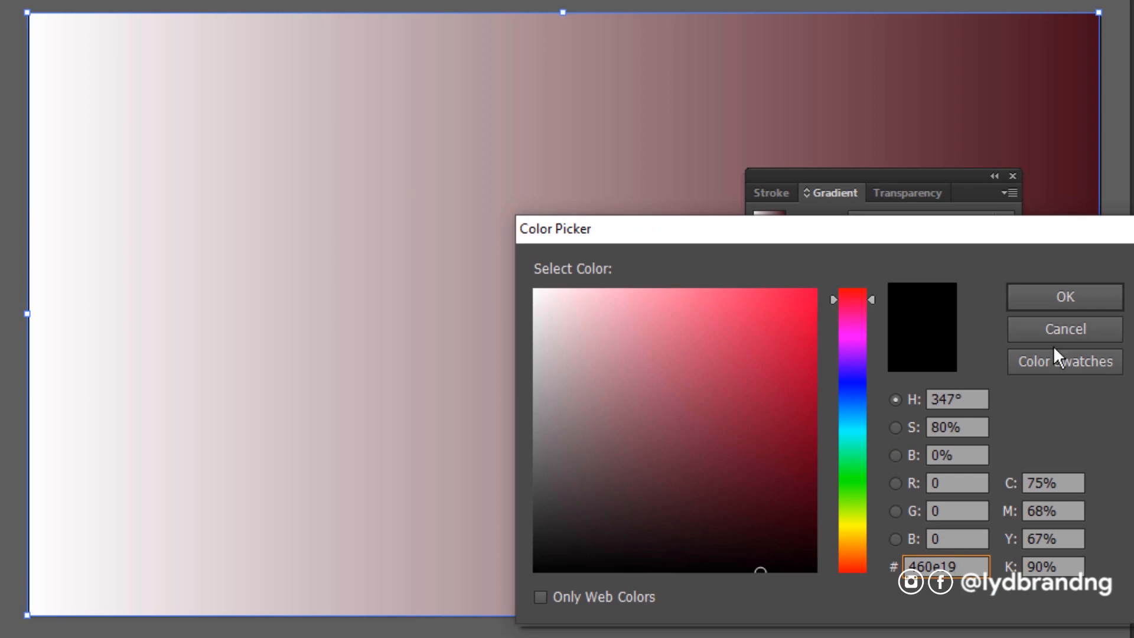
Apply colour #460e19 to the background gradient's left stop and add a middle stop coloured #791b2d.
{"action": "left_click", "coordinate": [1058, 300]}
{"action": "left_click", "coordinate": [873, 366]}
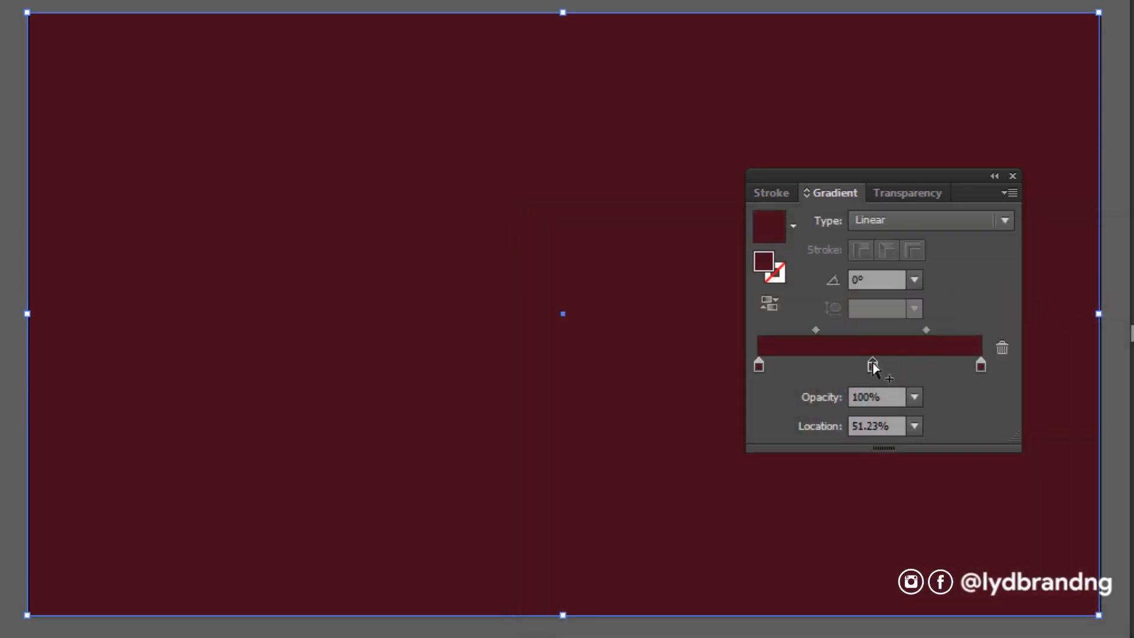
{"action": "double_click", "coordinate": [766, 261]}
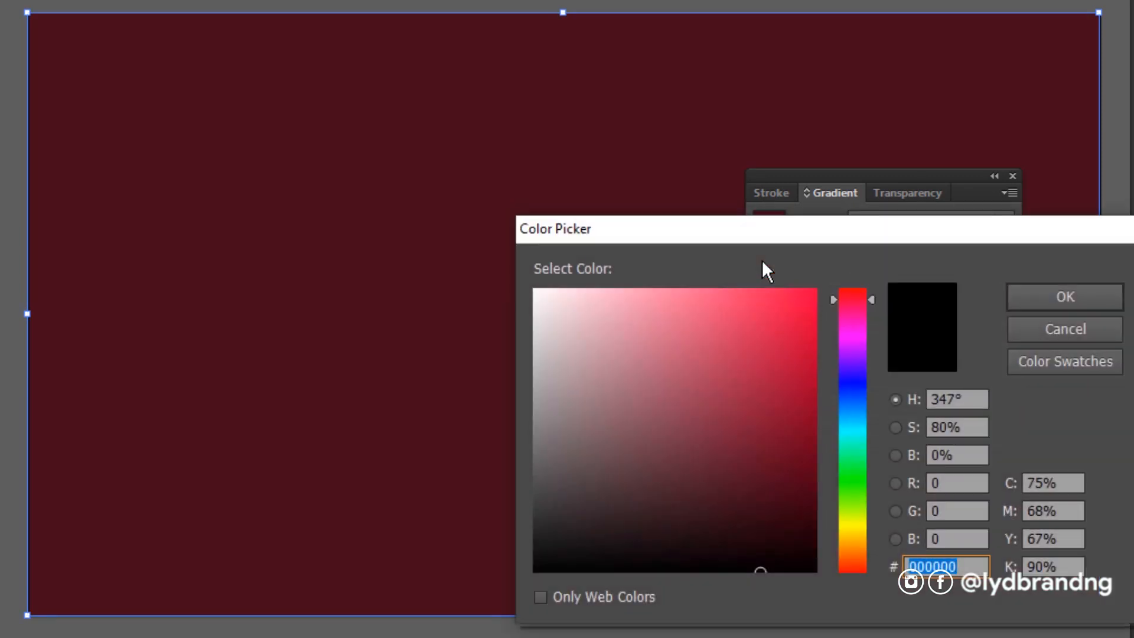
{"action": "key", "text": "ctrl+v"}
{"action": "left_click", "coordinate": [1041, 293]}
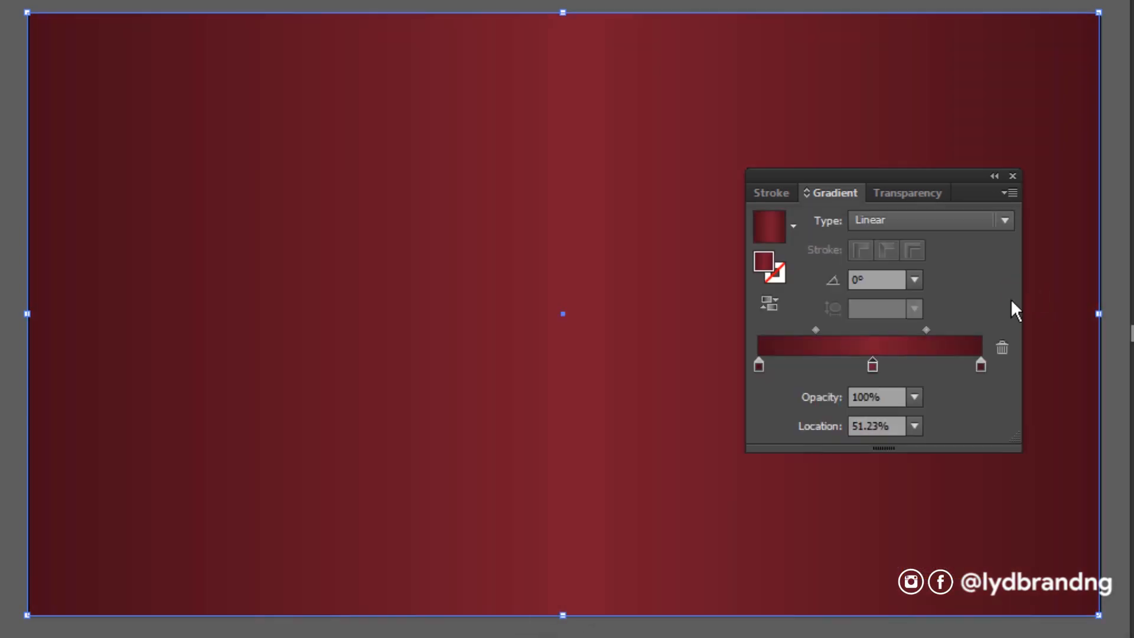
Set the gradient's middle stop location to 61.33% and close the gradient settings.
{"action": "double_click", "coordinate": [866, 426]}
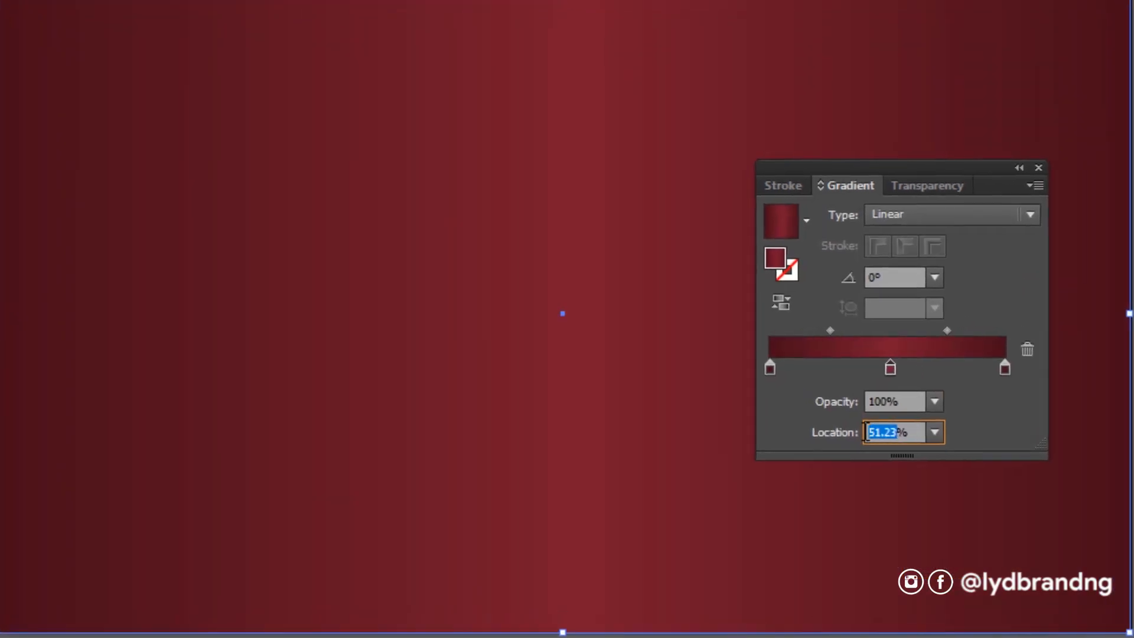
{"action": "type", "text": "61.33"}
{"action": "key", "text": "Return"}
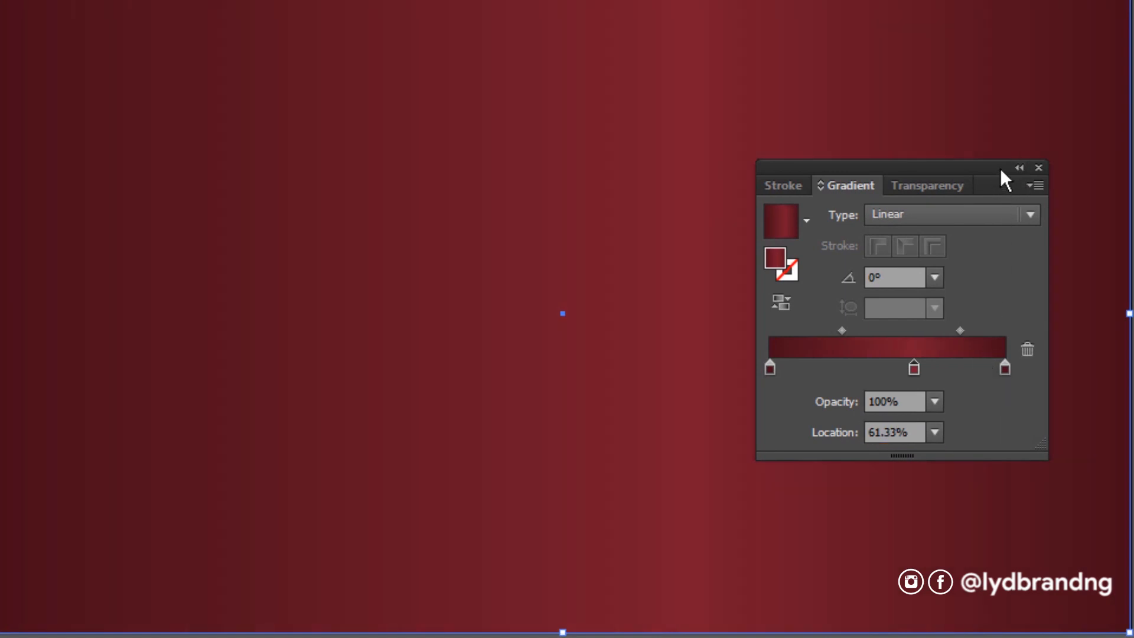
{"action": "left_click", "coordinate": [1038, 169]}
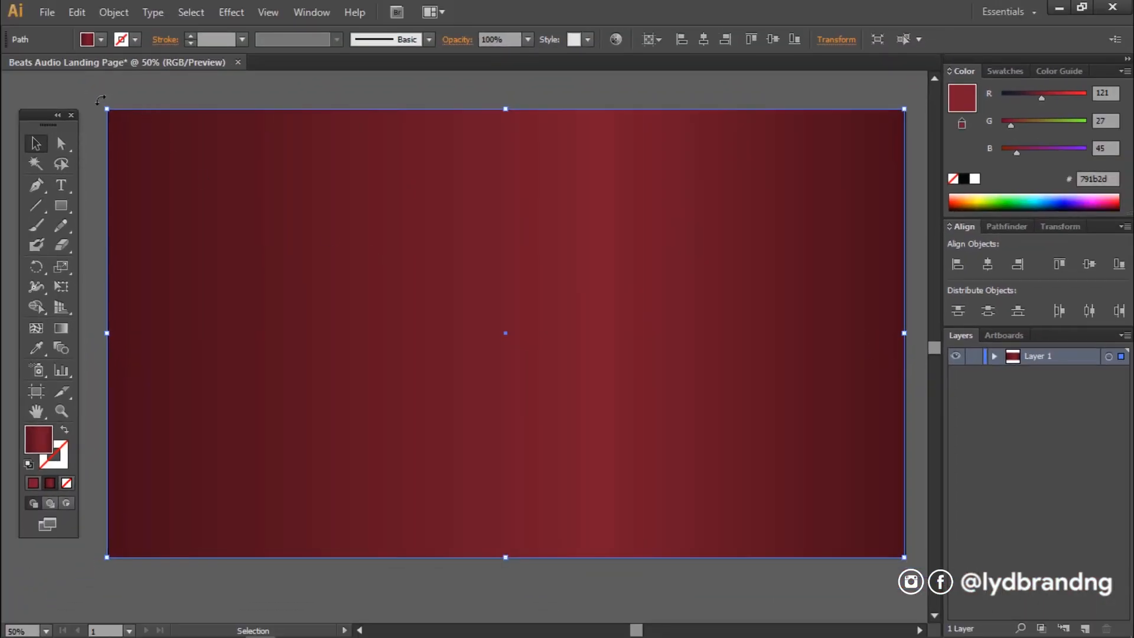
Place the red beats-logo-png headphones image from the Beat Audio Landing Page folder into the document.
{"action": "left_click", "coordinate": [47, 11]}
{"action": "left_click", "coordinate": [112, 282]}
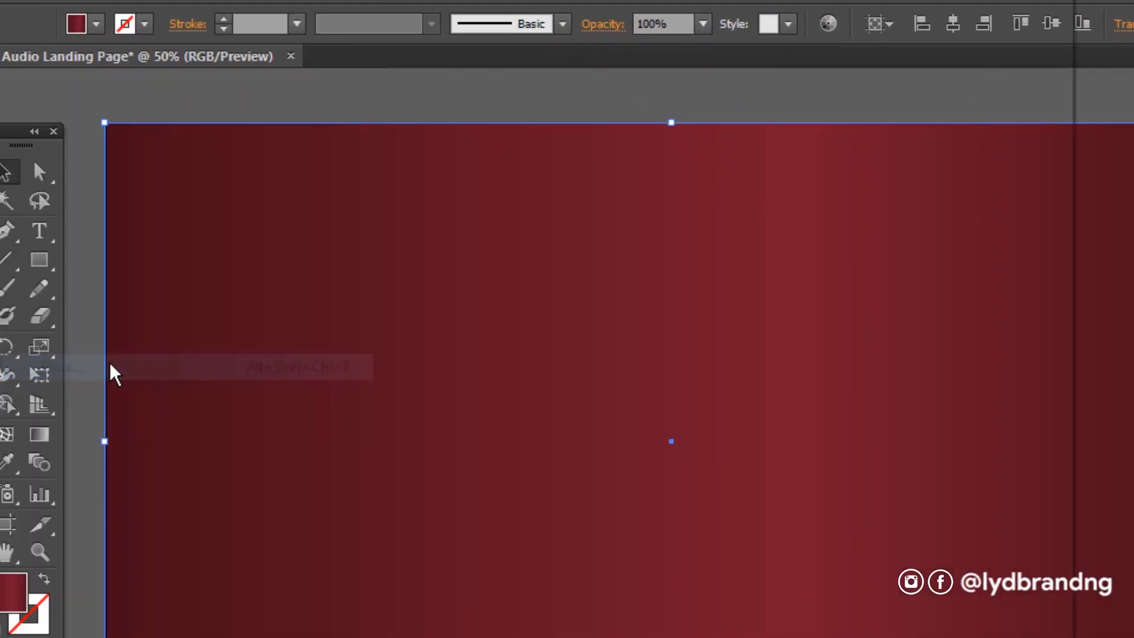
{"action": "left_click_drag", "start_coordinate": [1046, 227], "coordinate": [1046, 458]}
{"action": "left_click", "coordinate": [668, 31]}
{"action": "left_click", "coordinate": [877, 159]}
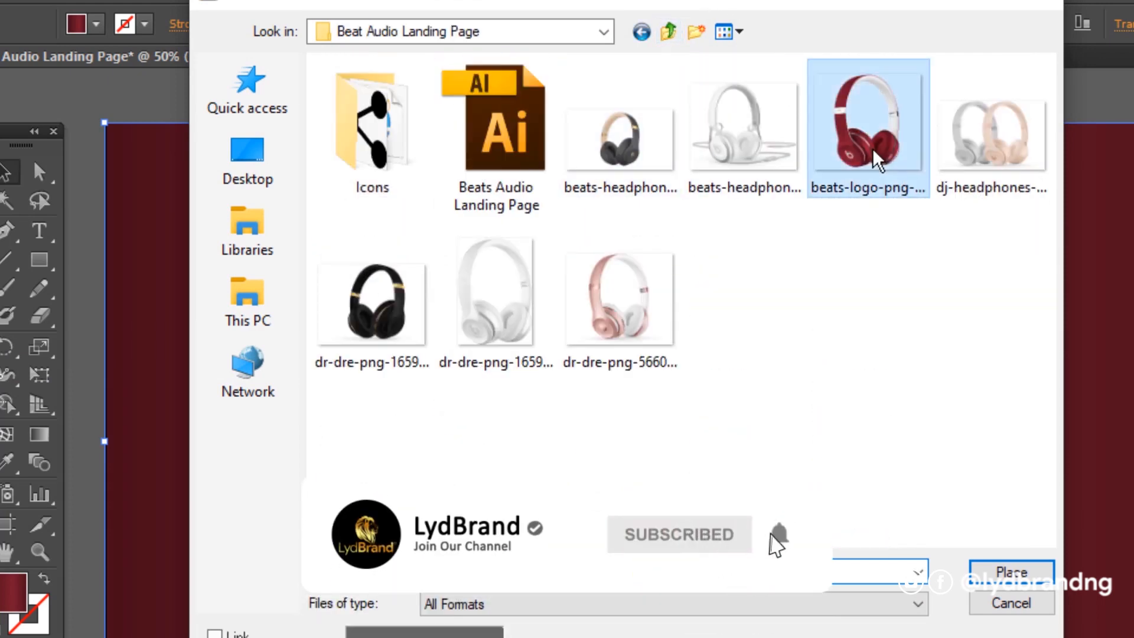
{"action": "left_click", "coordinate": [1011, 572]}
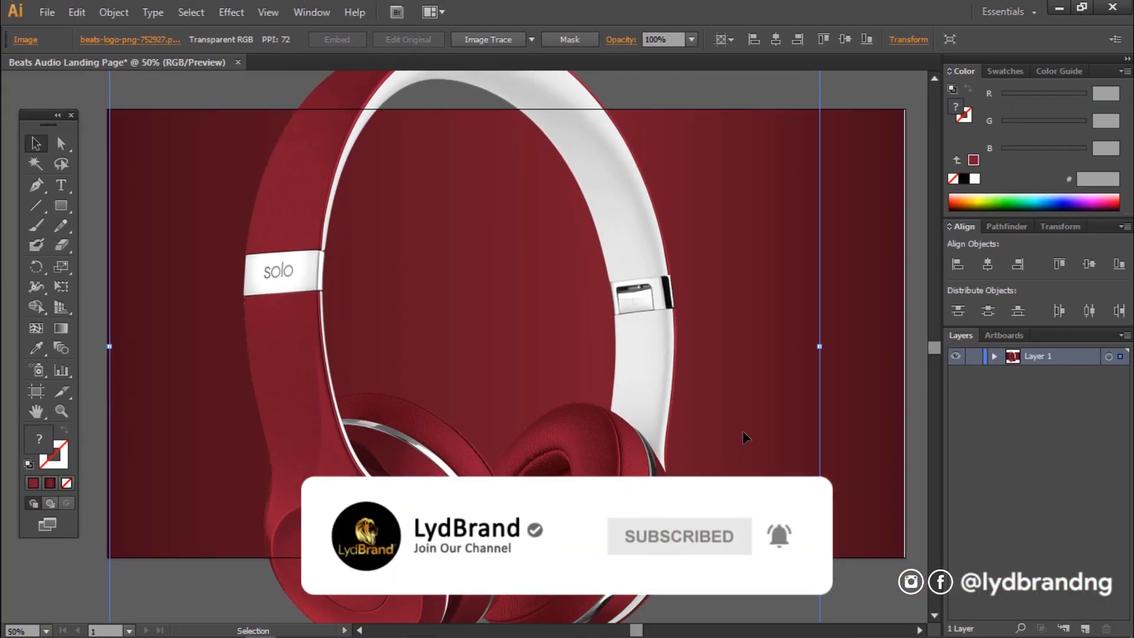
Scale the placed headphones image proportionally to a width of 932 px.
{"action": "left_click", "coordinate": [1050, 227]}
{"action": "left_click", "coordinate": [1032, 197]}
{"action": "type", "text": "932"}
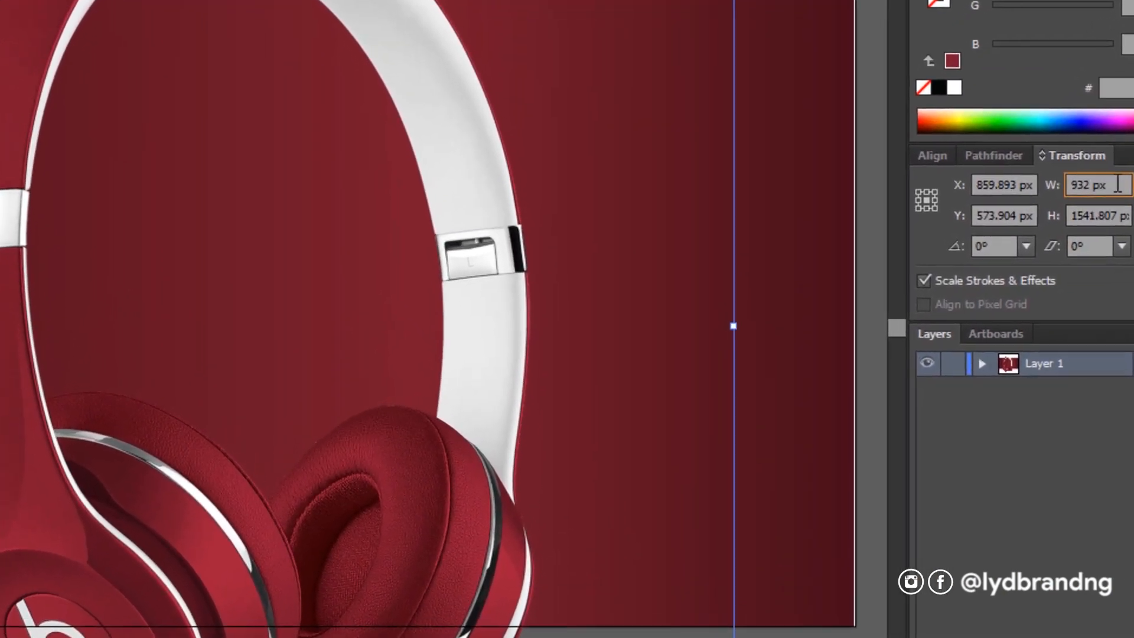
{"action": "key", "text": "Tab"}
{"action": "left_click", "coordinate": [591, 378]}
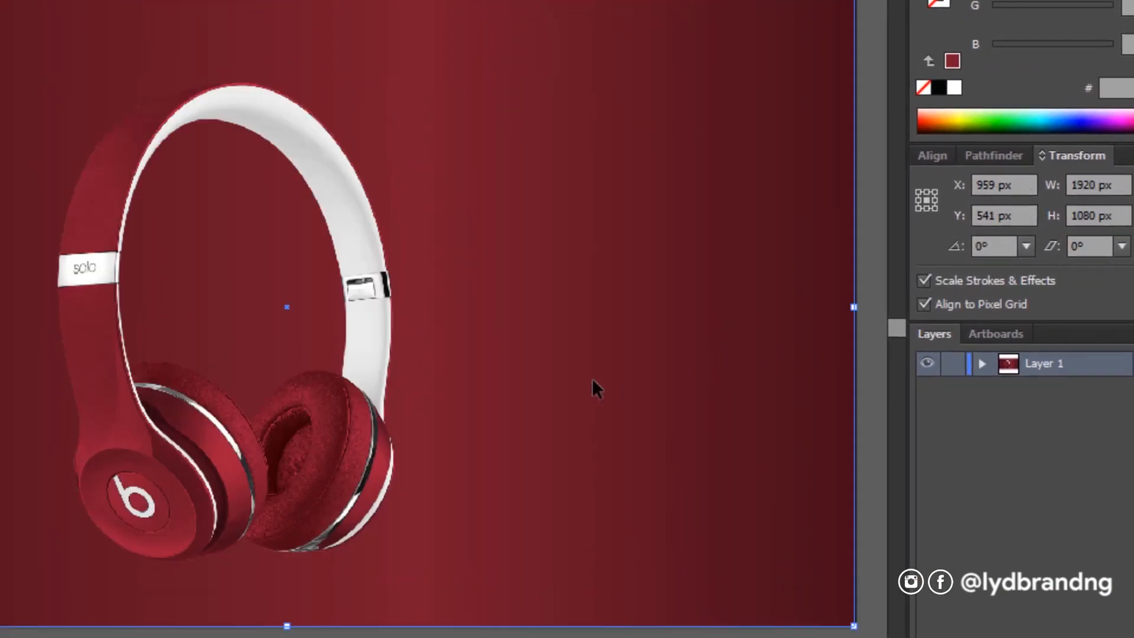
Position the headphones image at X 1257 px, Y 550 px, and lock both it and the gradient background path.
{"action": "left_click", "coordinate": [359, 356]}
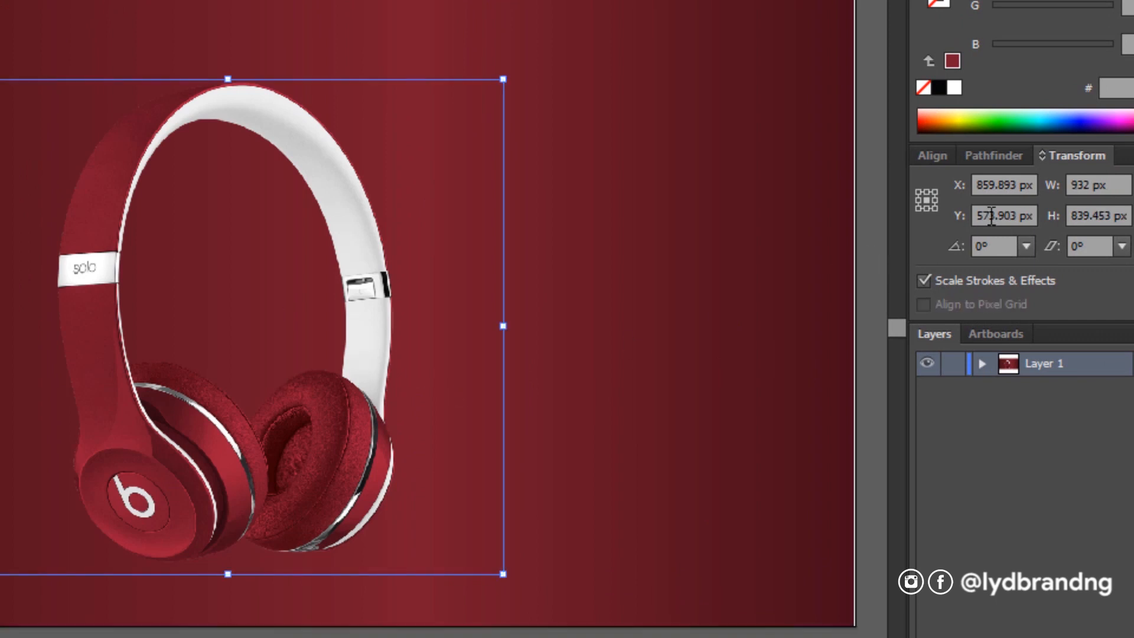
{"action": "left_click_drag", "start_coordinate": [1012, 190], "coordinate": [975, 185]}
{"action": "type", "text": "1257"}
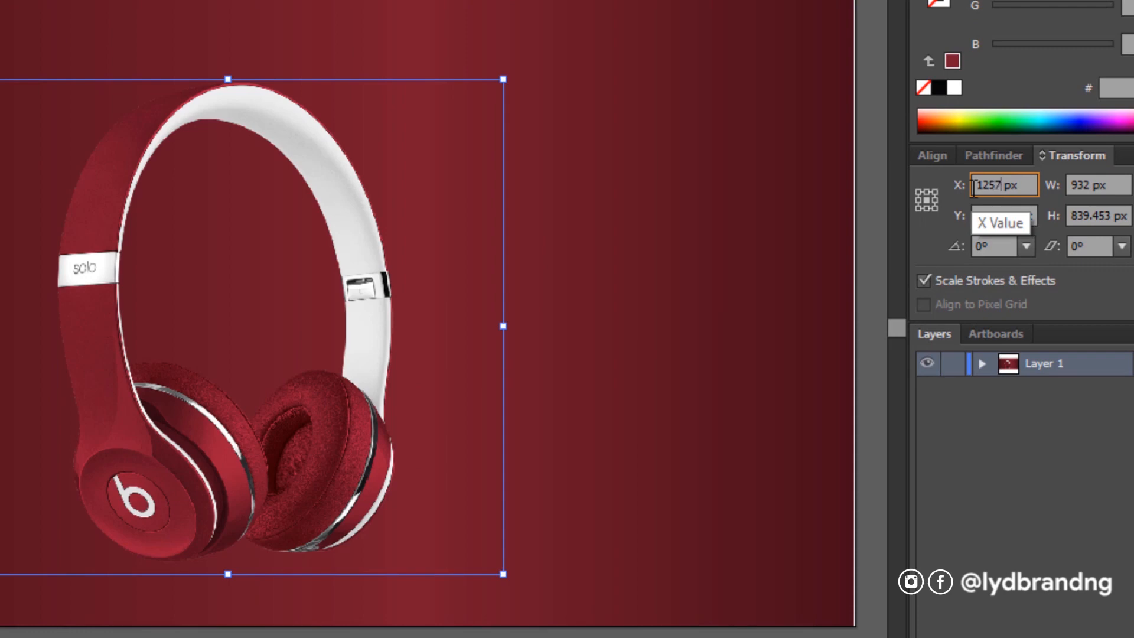
{"action": "key", "text": "Tab"}
{"action": "type", "text": "550"}
{"action": "key", "text": "Return"}
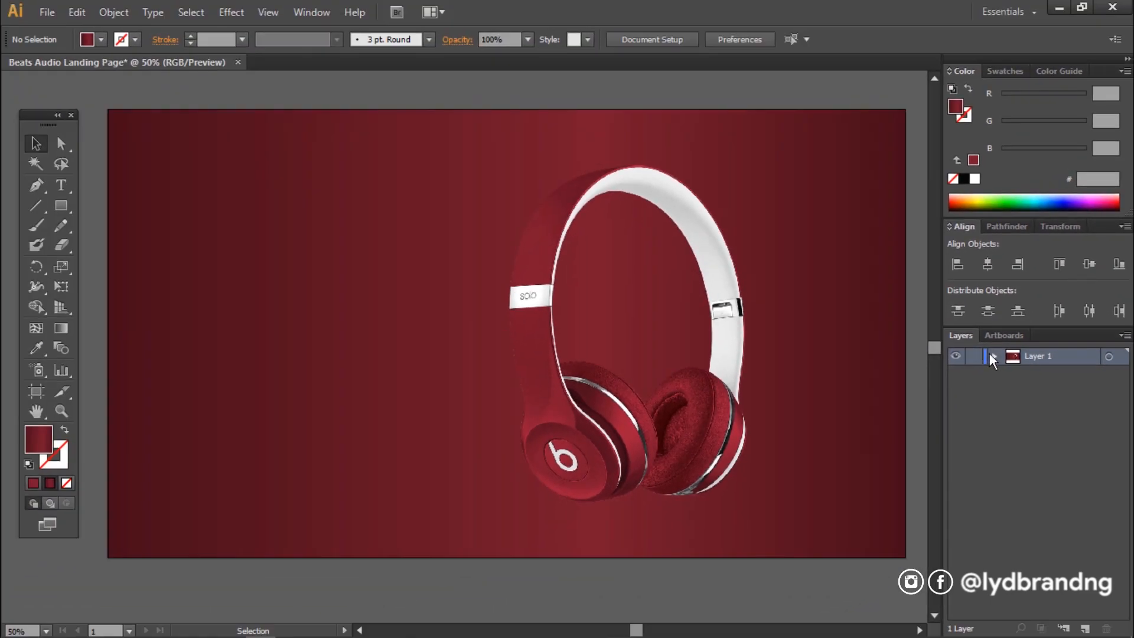
{"action": "left_click", "coordinate": [992, 355]}
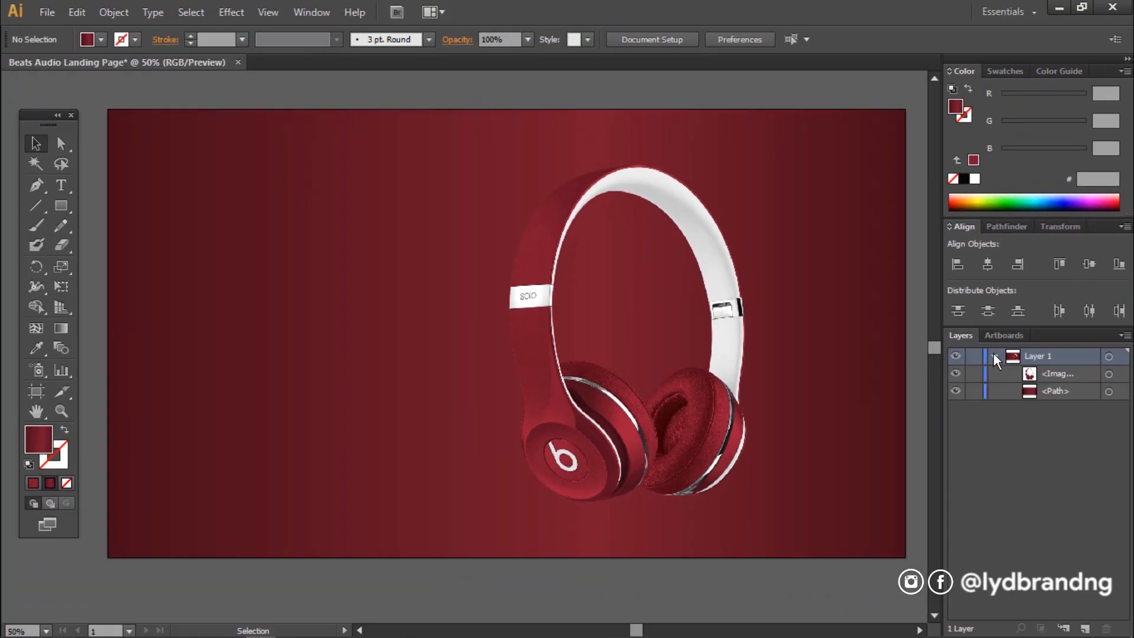
{"action": "left_click", "coordinate": [974, 391]}
Place the three-bar menu icon from the Icons folder into the landing page.
{"action": "key", "text": "shift+ctrl+p"}
{"action": "double_click", "coordinate": [290, 114]}
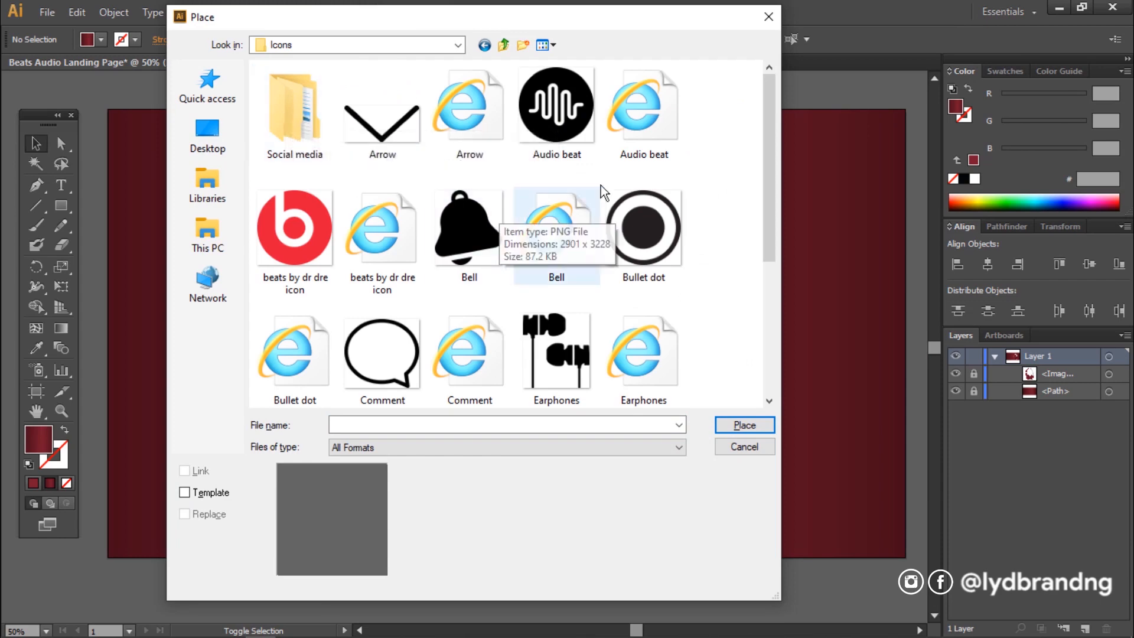
{"action": "left_click_drag", "start_coordinate": [769, 137], "coordinate": [736, 274]}
{"action": "left_click", "coordinate": [538, 257]}
{"action": "double_click", "coordinate": [306, 357]}
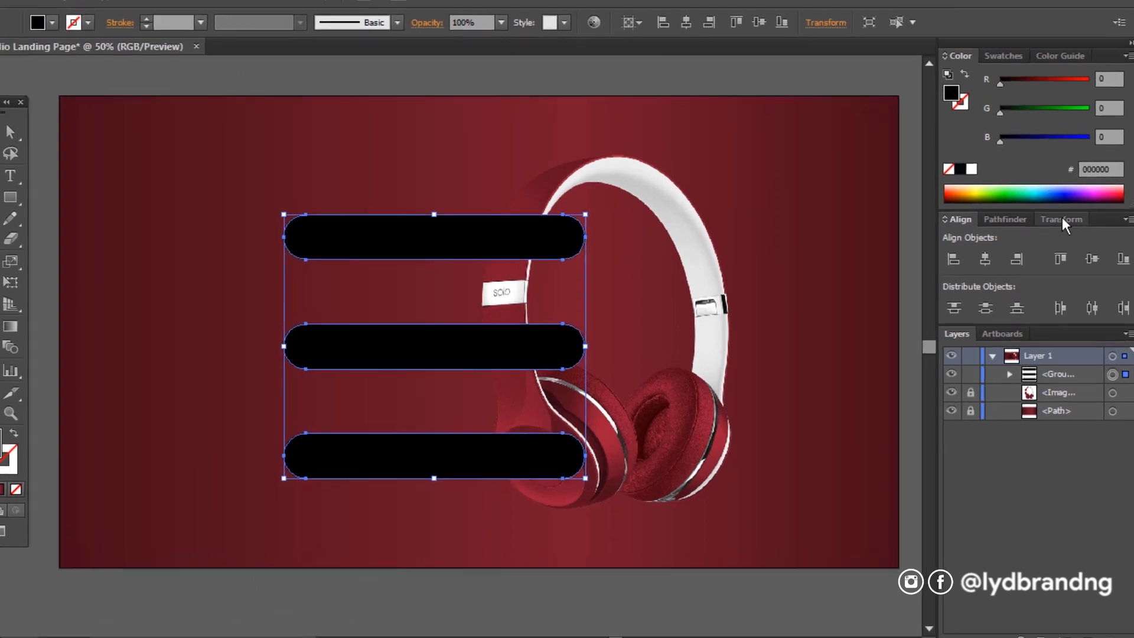
Resize the menu icon to 35 px wide and 25 px high.
{"action": "left_click", "coordinate": [1060, 226]}
{"action": "left_click_drag", "start_coordinate": [1055, 248], "coordinate": [1089, 248]}
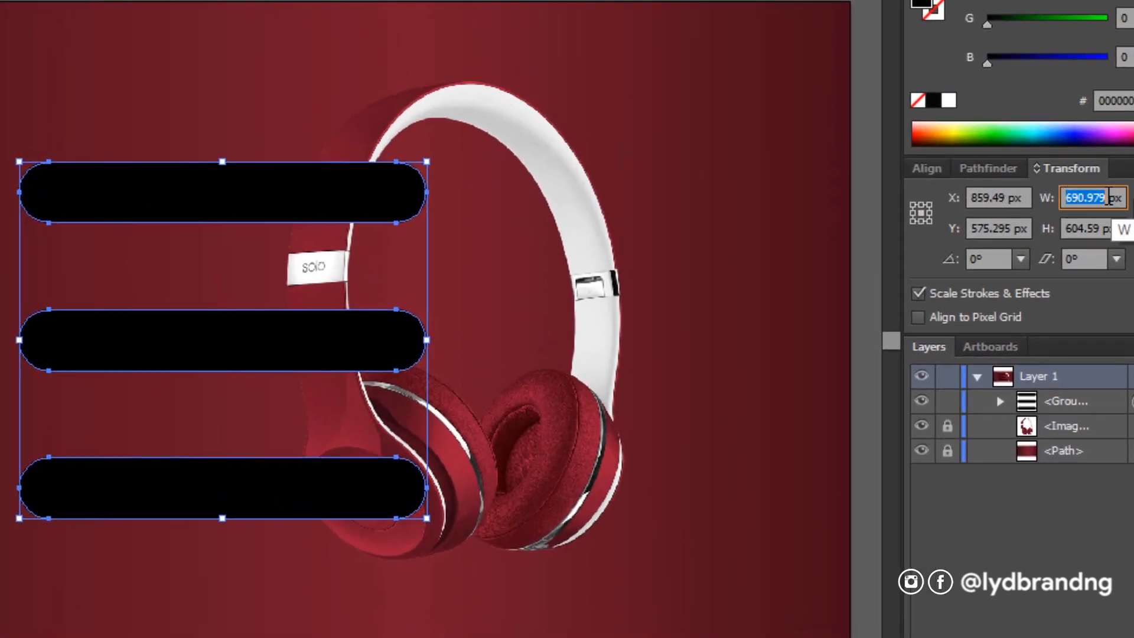
{"action": "type", "text": "35"}
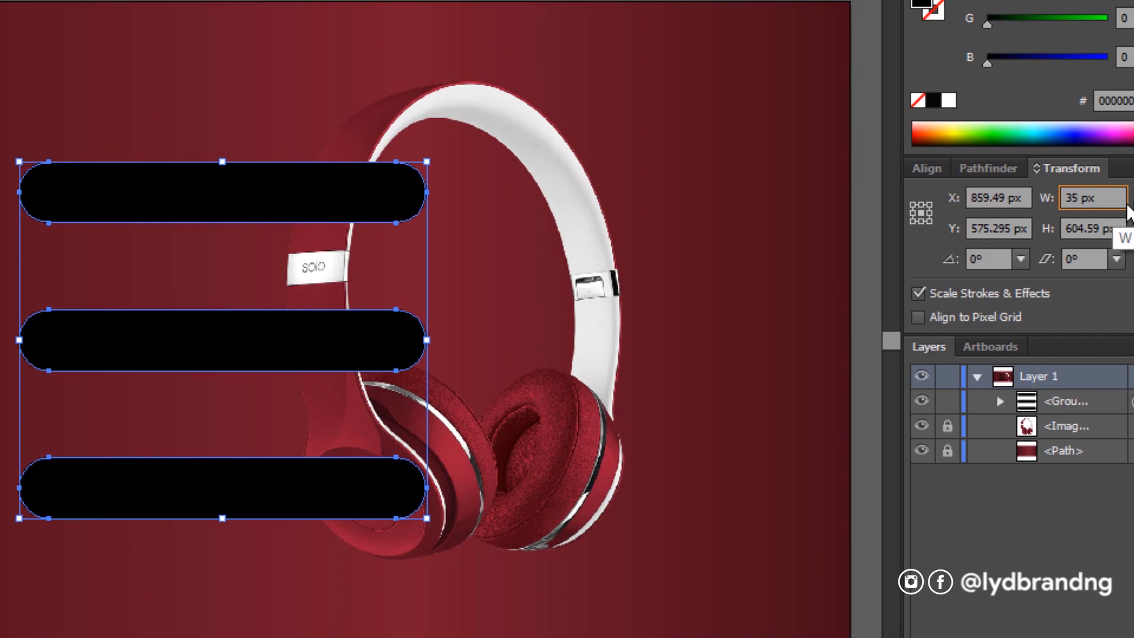
{"action": "key", "text": "Tab"}
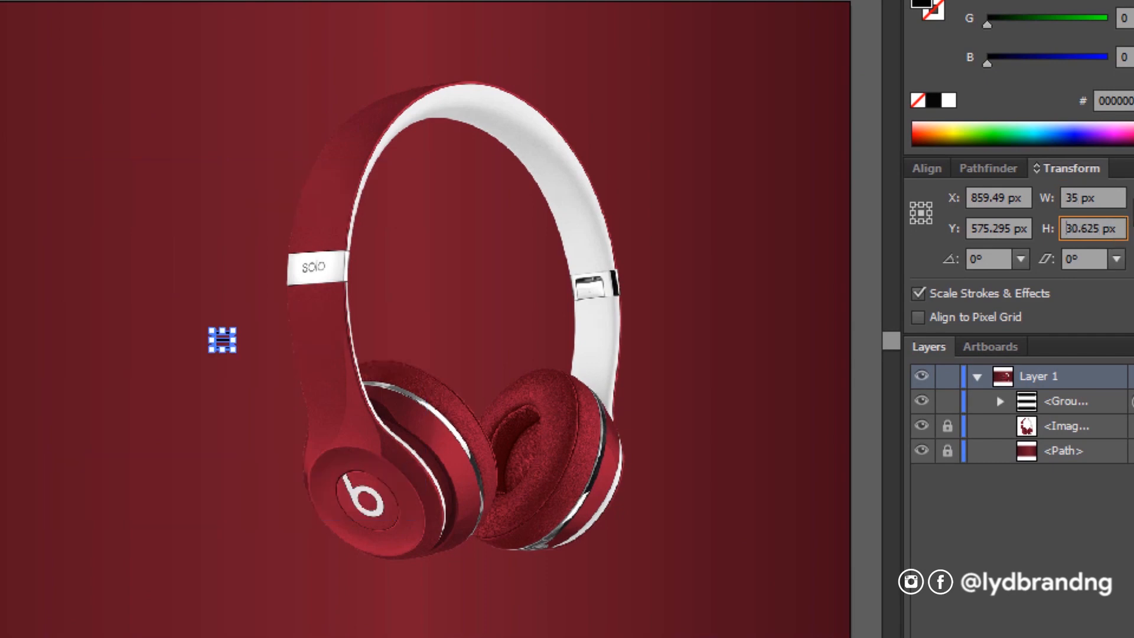
{"action": "left_click", "coordinate": [1083, 230]}
{"action": "type", "text": "25"}
{"action": "key", "text": "Return"}
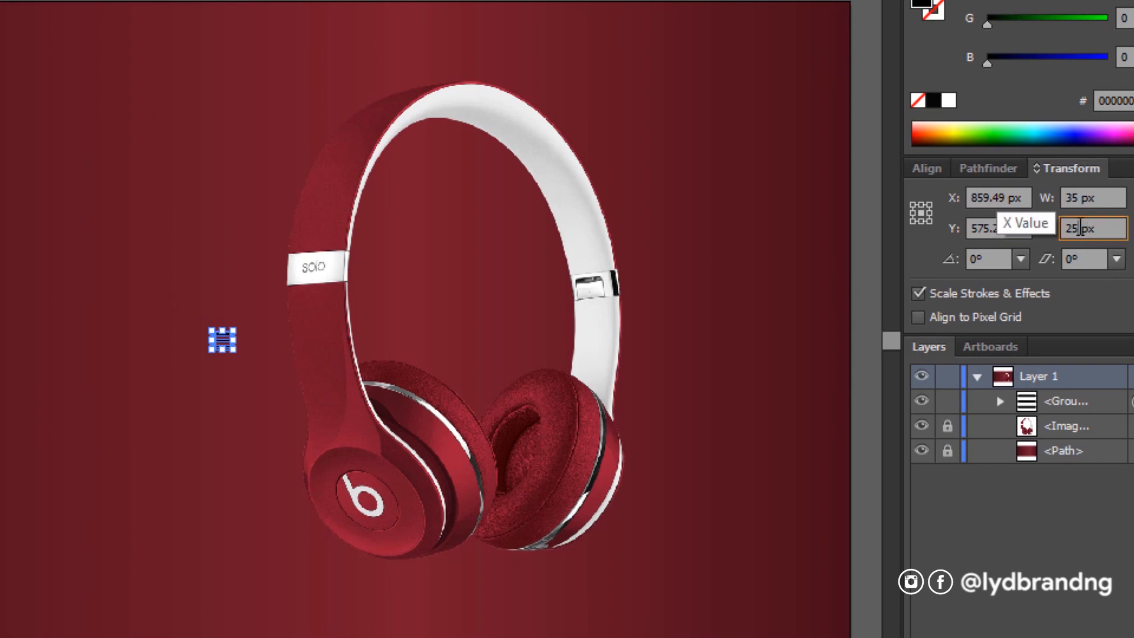
Position the menu icon at X 1801 px, Y 78 px, and fill it with white.
{"action": "left_click", "coordinate": [998, 198]}
{"action": "type", "text": "1801"}
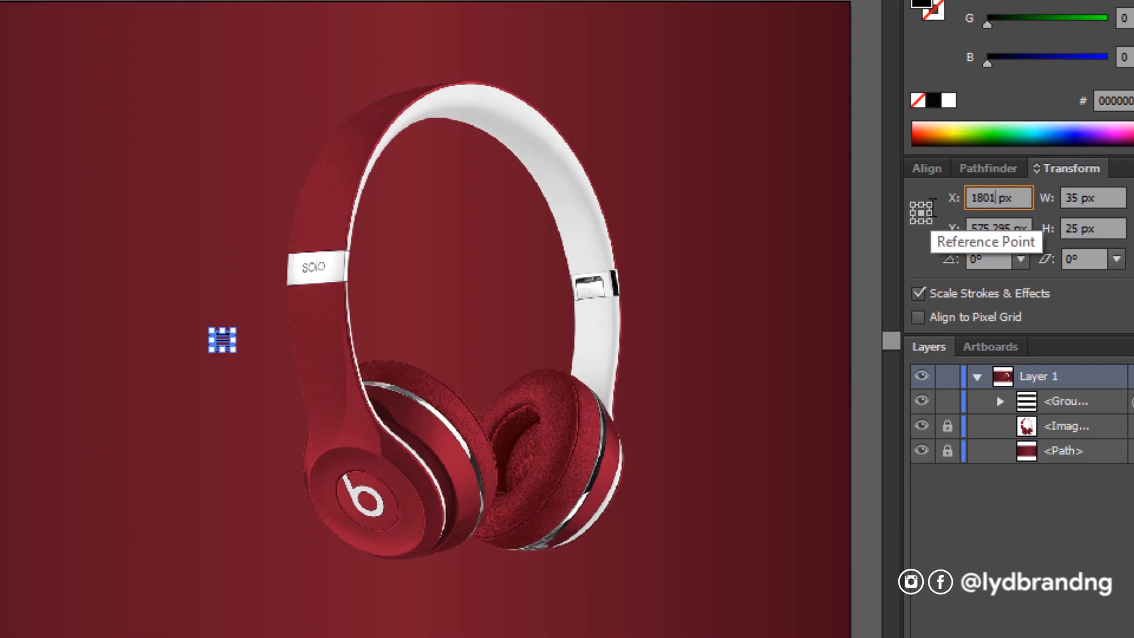
{"action": "key", "text": "Tab"}
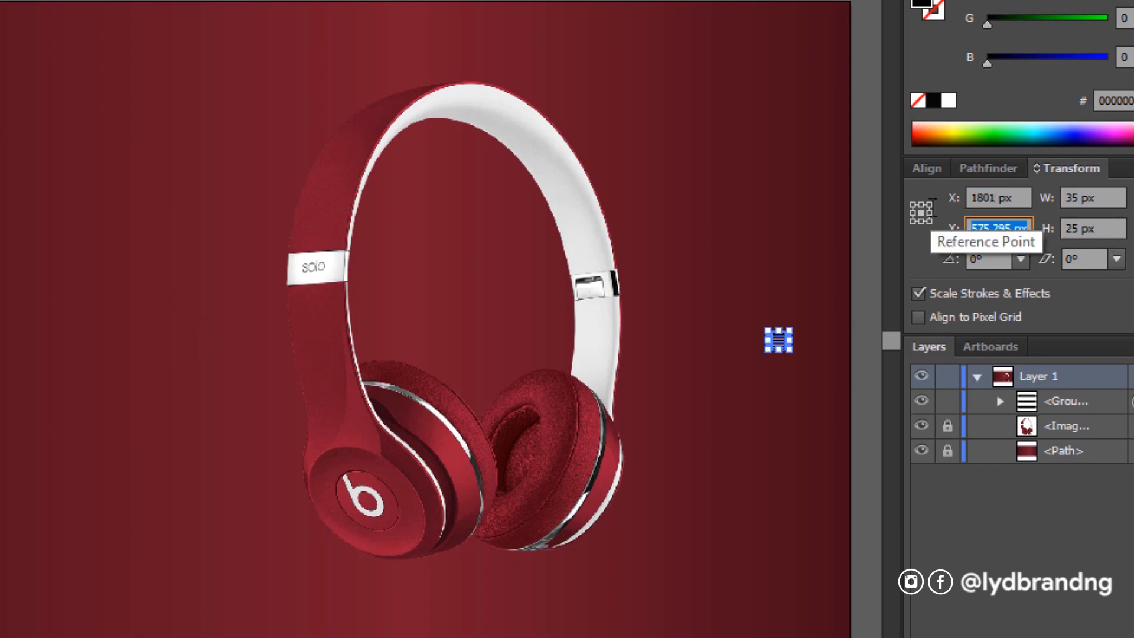
{"action": "type", "text": "78"}
{"action": "key", "text": "Return"}
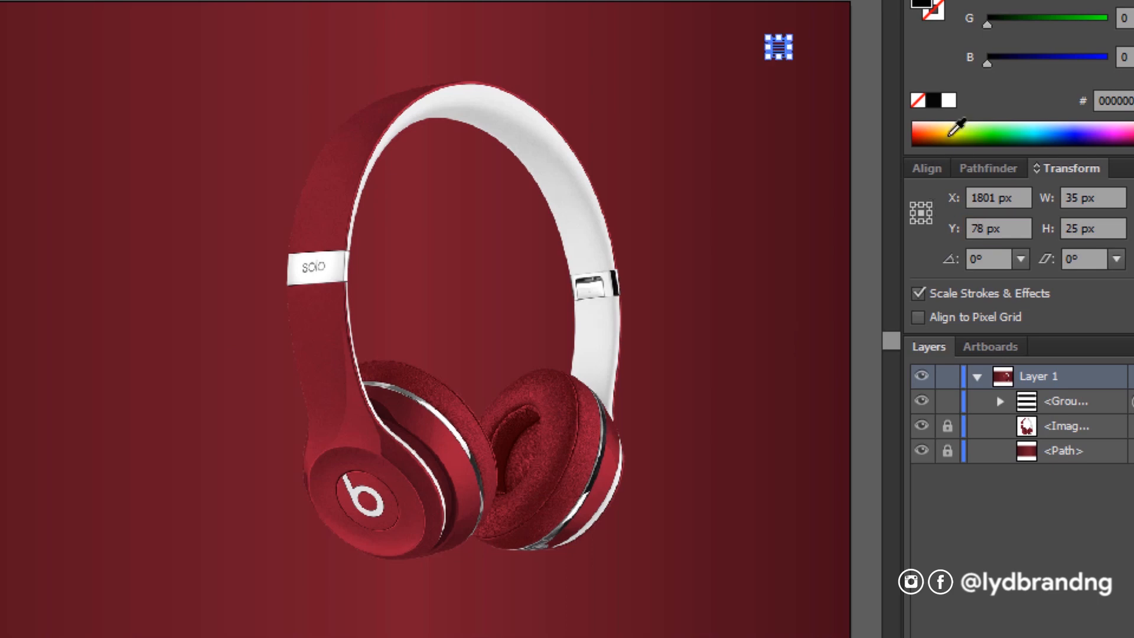
{"action": "left_click", "coordinate": [948, 100]}
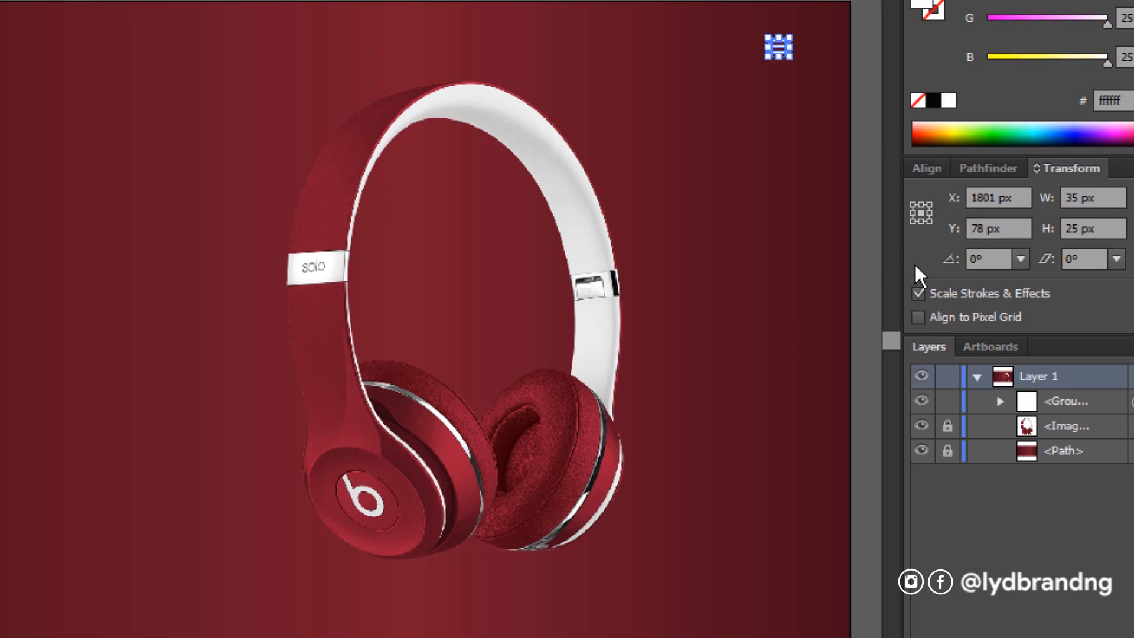
{"action": "left_click", "coordinate": [715, 241]}
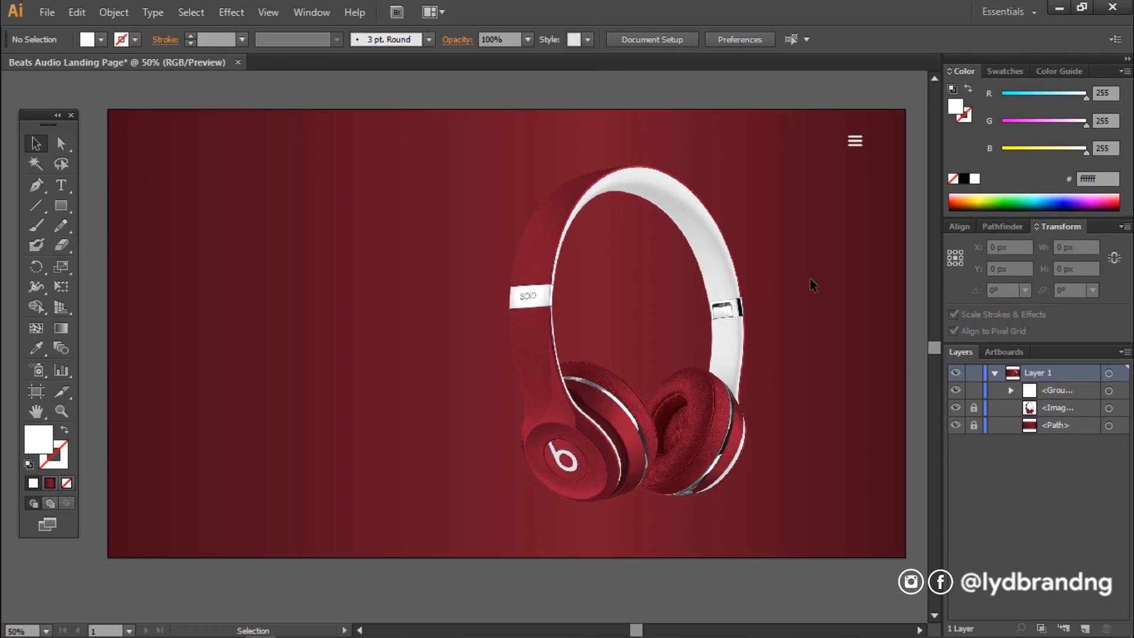
Place the magnifying glass icon from the Icons folder and scale it proportionally to a height of 35 px.
{"action": "key", "text": "ctrl+shift+p"}
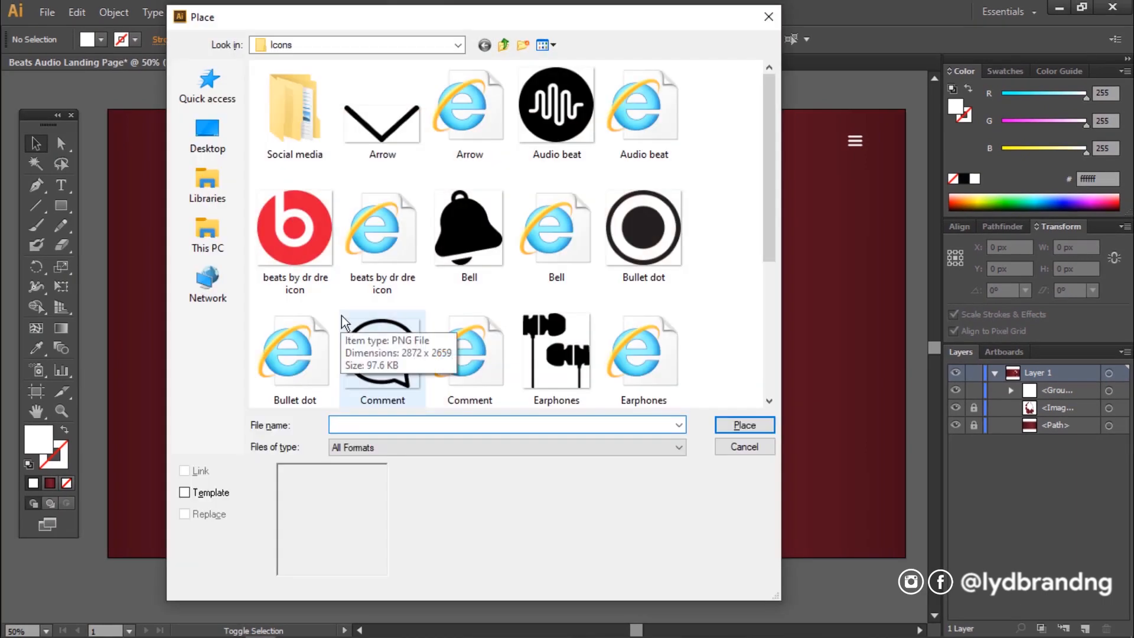
{"action": "left_click_drag", "start_coordinate": [769, 157], "coordinate": [771, 284]}
{"action": "double_click", "coordinate": [552, 242]}
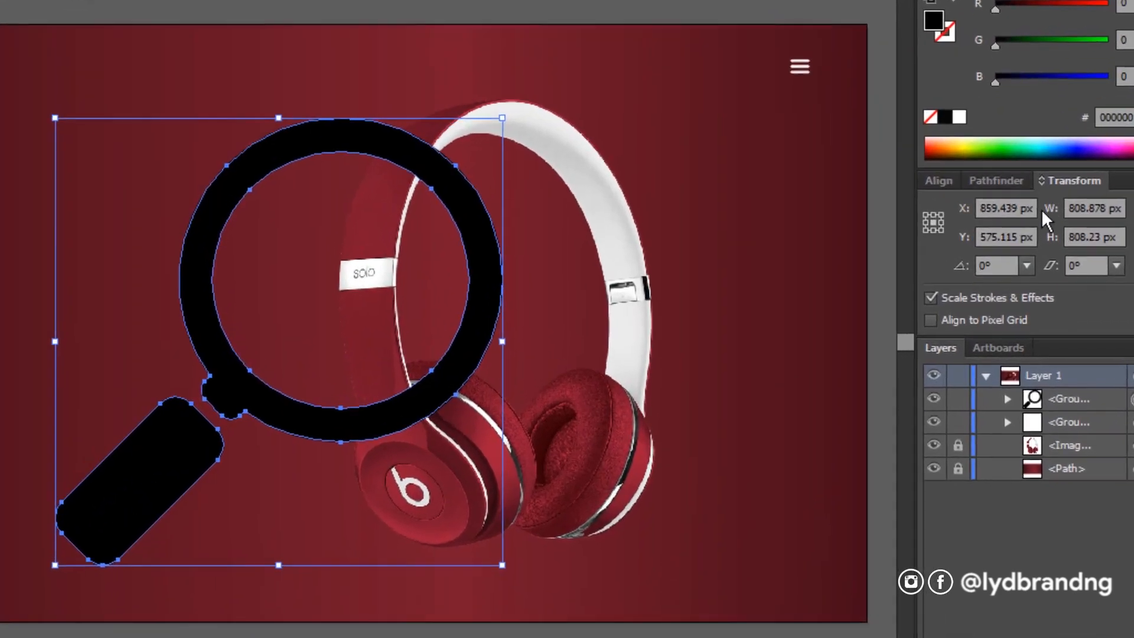
{"action": "double_click", "coordinate": [1085, 247]}
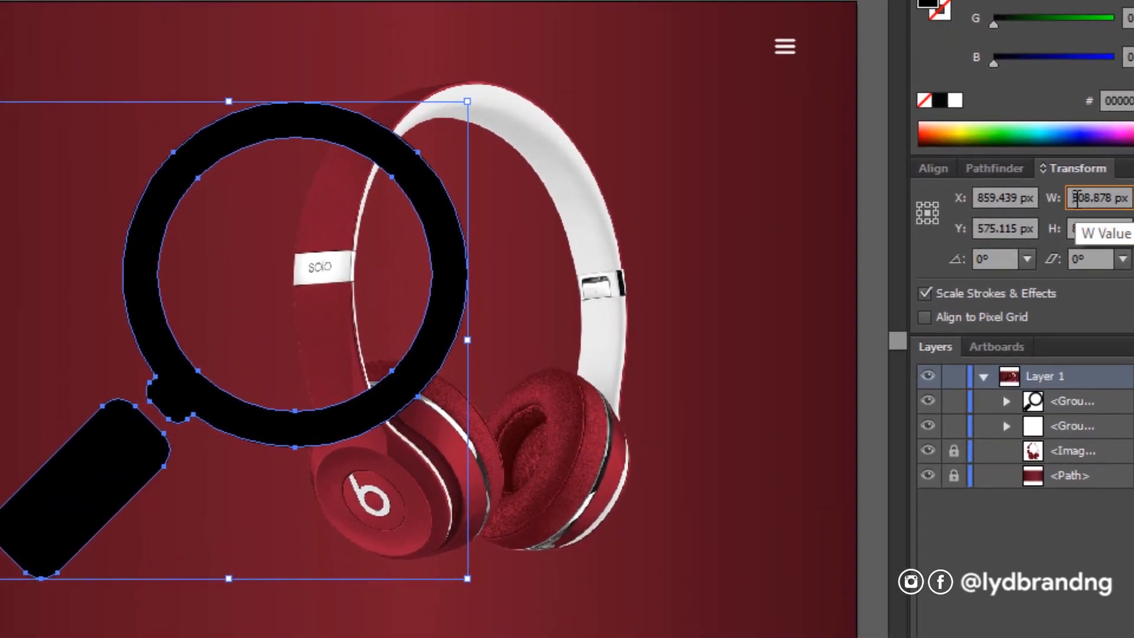
{"action": "key", "text": "Tab"}
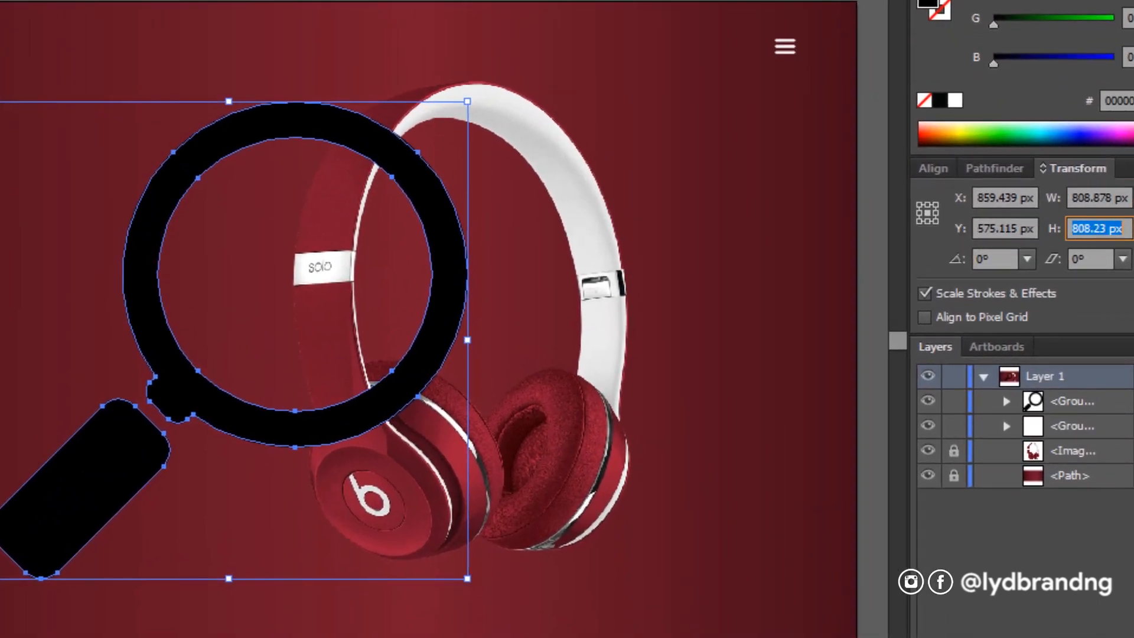
{"action": "type", "text": "35"}
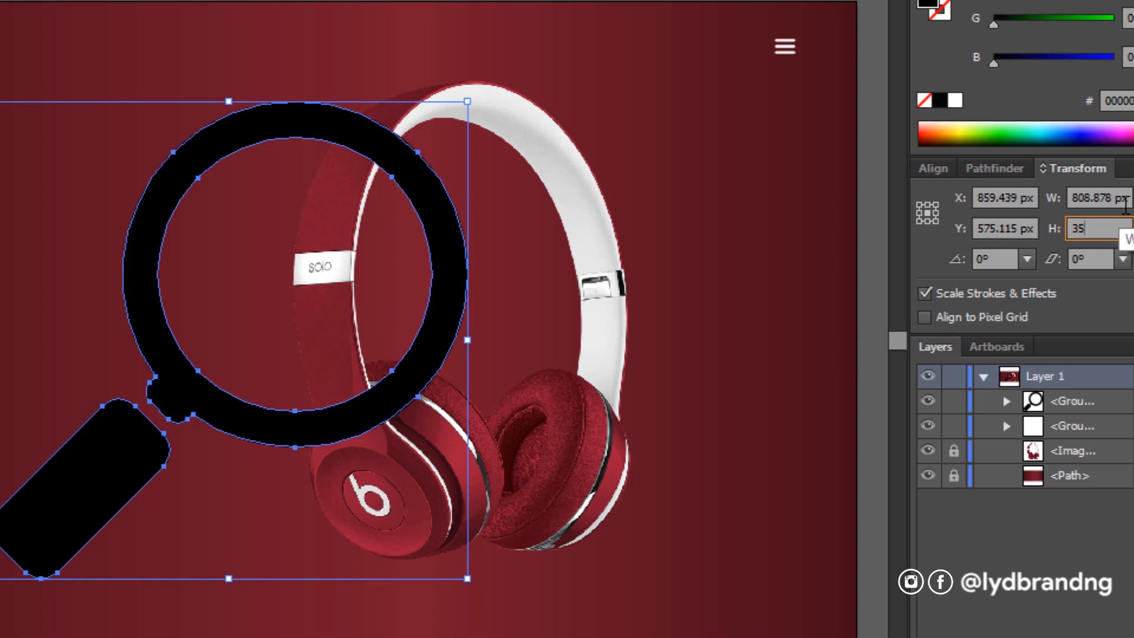
{"action": "key", "text": "Return"}
Position the magnifying glass icon at X 1678 px, Y 78 px, and fill it with white.
{"action": "double_click", "coordinate": [998, 198]}
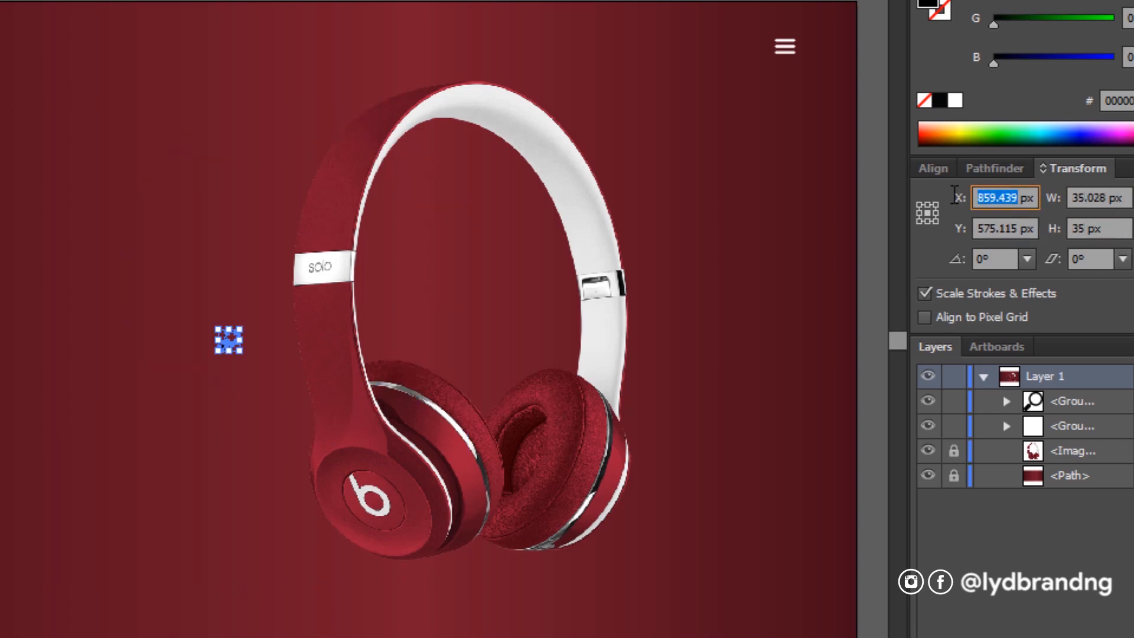
{"action": "type", "text": "1678"}
{"action": "key", "text": "Tab"}
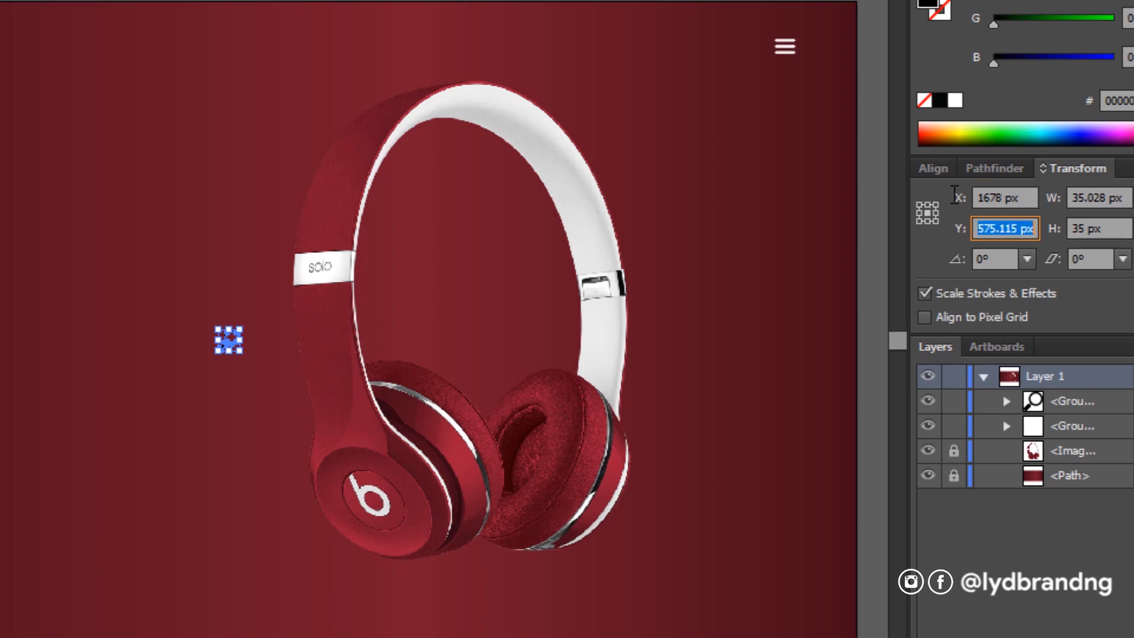
{"action": "type", "text": "78"}
{"action": "key", "text": "Return"}
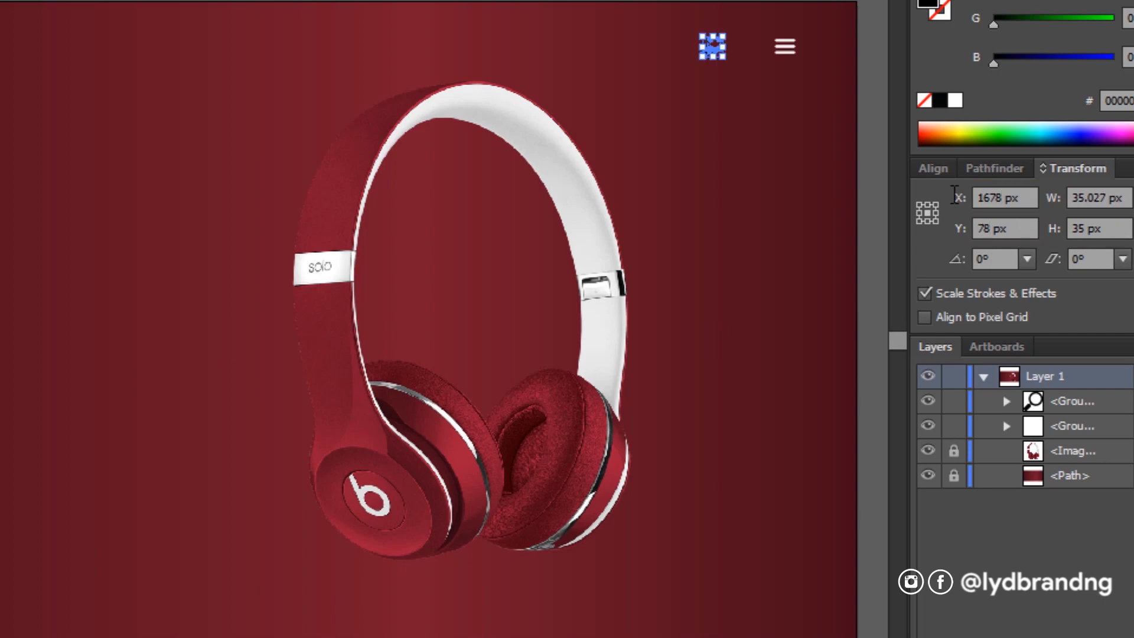
{"action": "left_click", "coordinate": [955, 100]}
{"action": "left_click", "coordinate": [726, 173]}
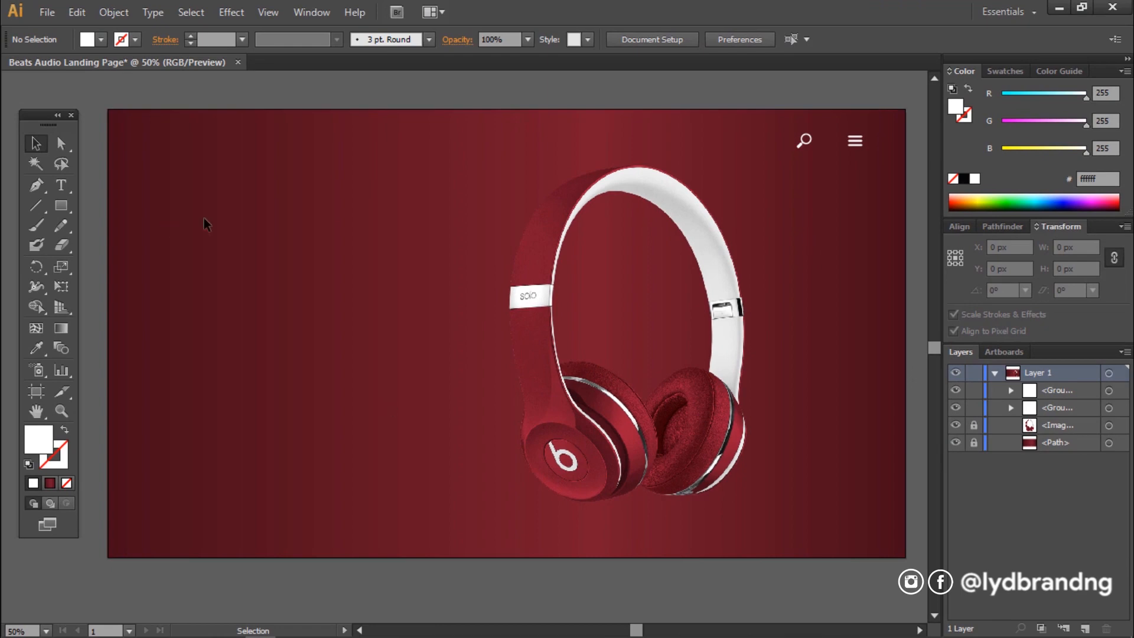
Place the Beats logo file into the document and fill it with white.
{"action": "key", "text": "ctrl+shift+p"}
{"action": "double_click", "coordinate": [371, 214]}
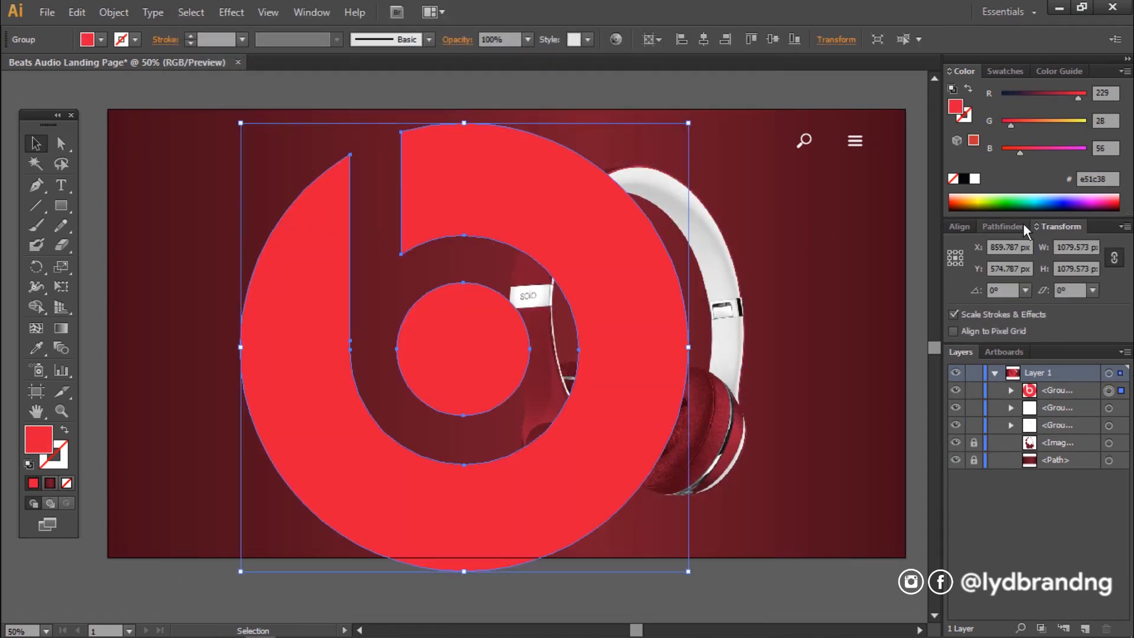
{"action": "left_click", "coordinate": [975, 178]}
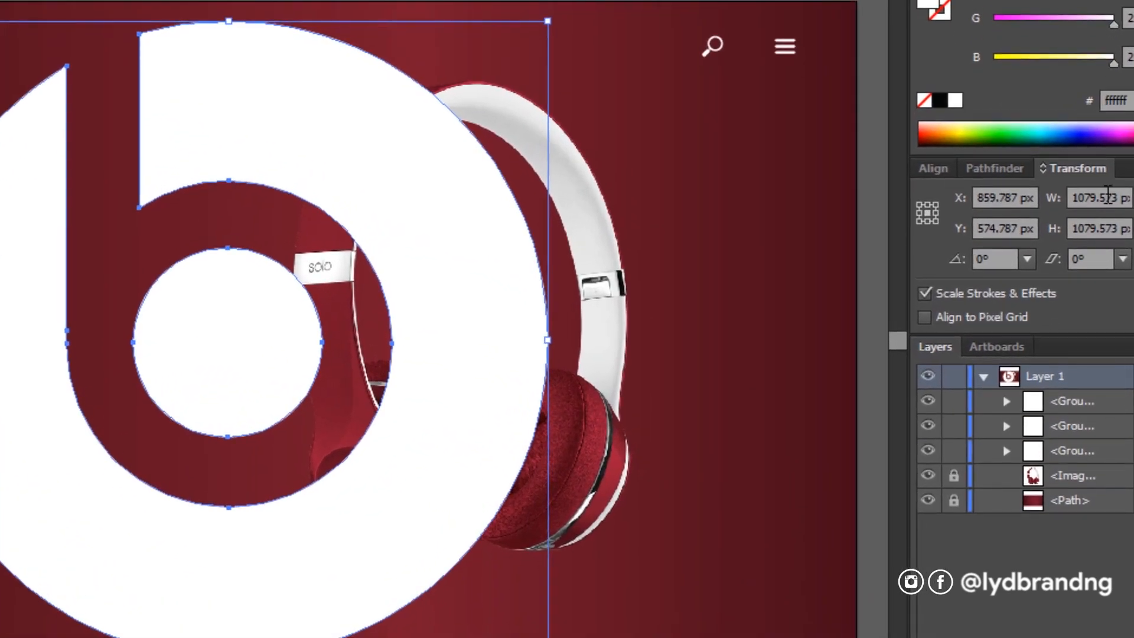
Scale the Beats logo proportionally to 60 px wide and position it at X 114 px, Y 78 px.
{"action": "left_click", "coordinate": [1050, 248]}
{"action": "type", "text": "60"}
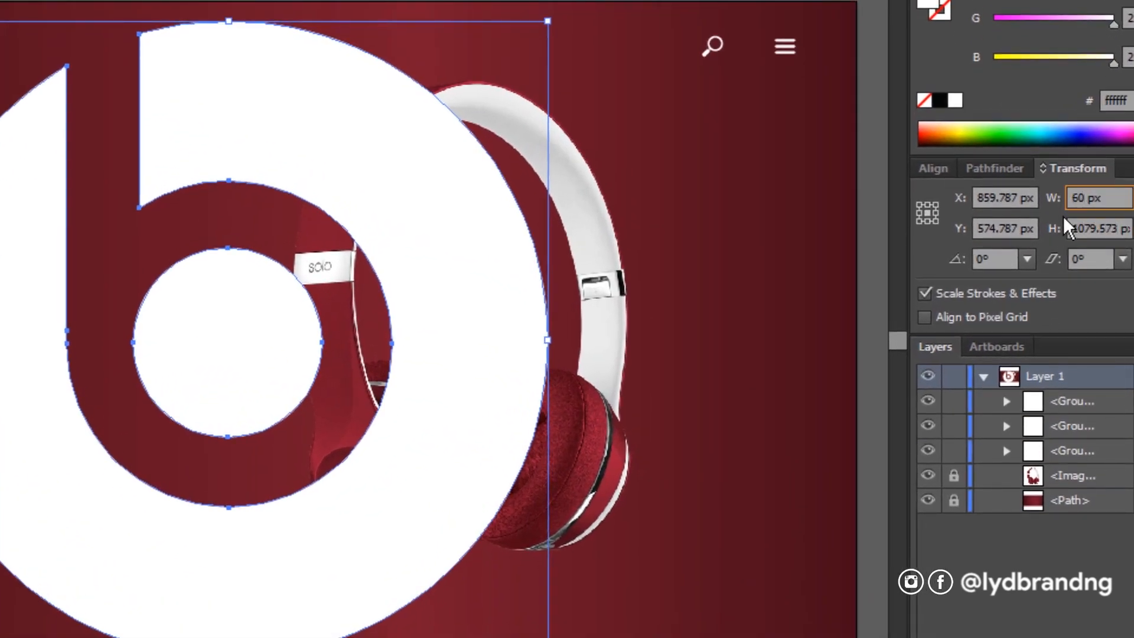
{"action": "key", "text": "Tab"}
{"action": "left_click", "coordinate": [1022, 198]}
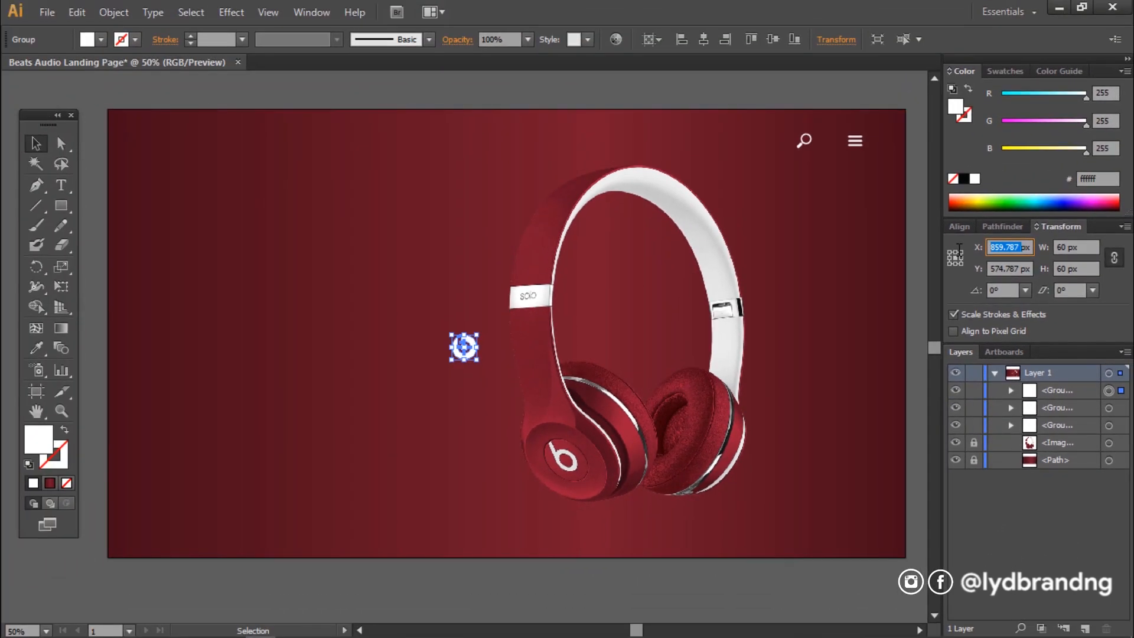
{"action": "type", "text": "11px"}
{"action": "key", "text": "Tab"}
{"action": "type", "text": "78"}
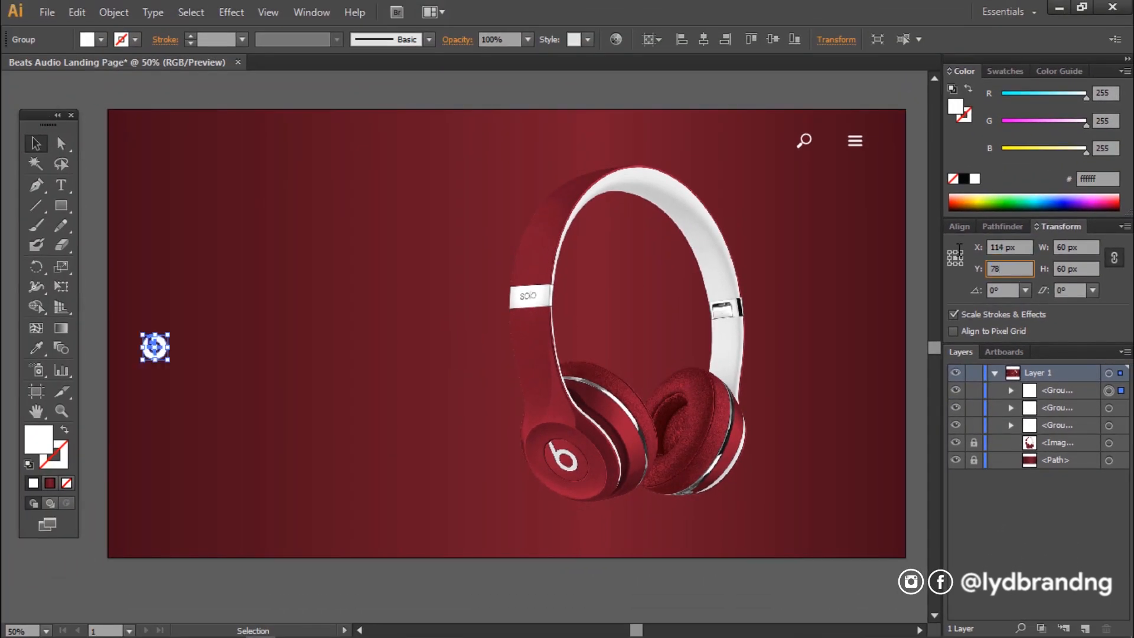
{"action": "key", "text": "Return"}
{"action": "left_click", "coordinate": [233, 182]}
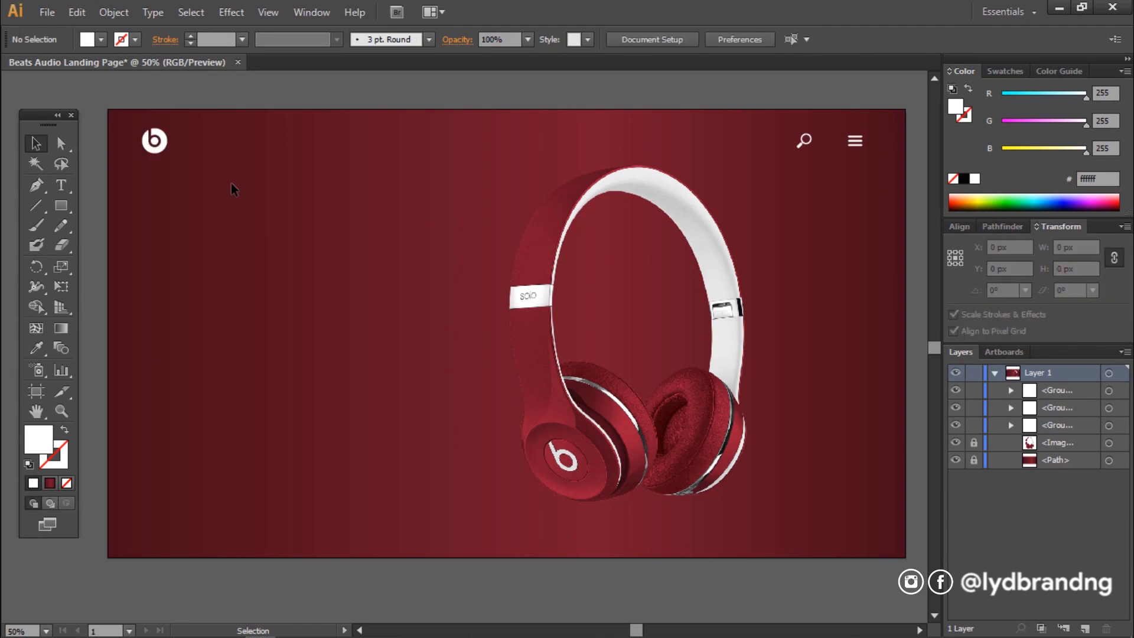
Align the Beats logo, magnifying glass and menu icon by their vertical centers, relative to the selection.
{"action": "left_click_drag", "start_coordinate": [114, 112], "coordinate": [881, 164]}
{"action": "left_click", "coordinate": [658, 40]}
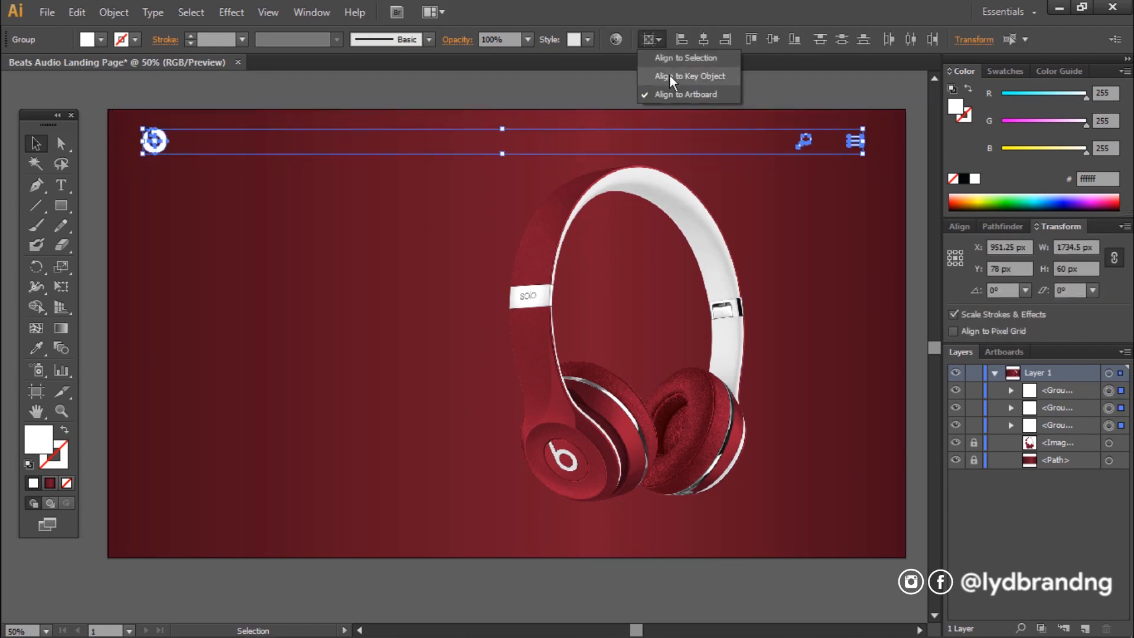
{"action": "left_click", "coordinate": [669, 58]}
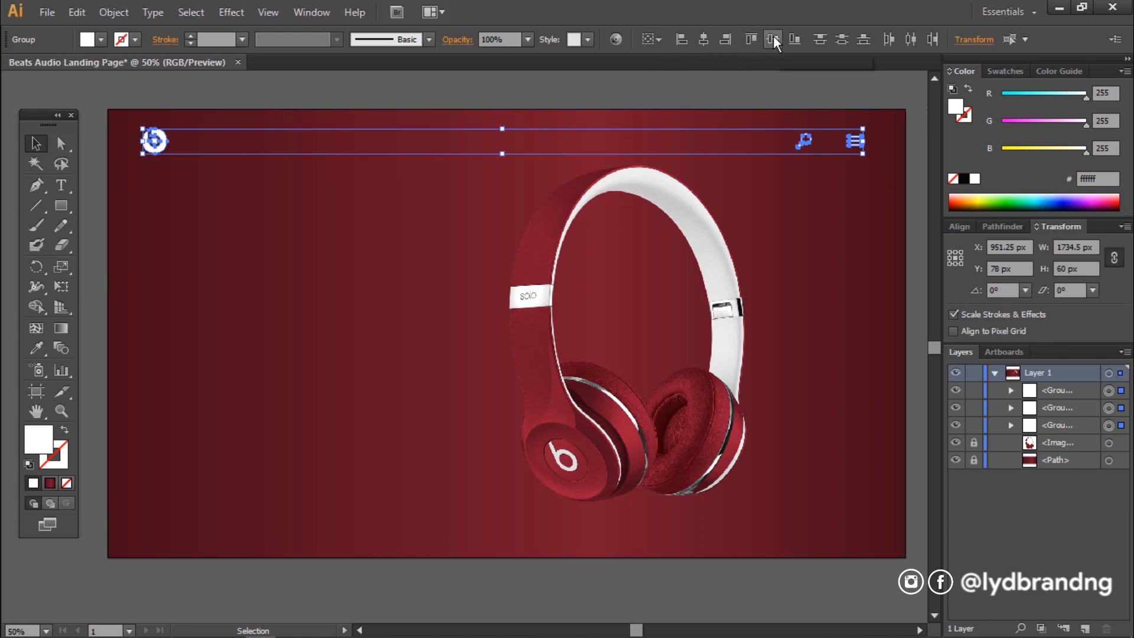
{"action": "left_click", "coordinate": [772, 86]}
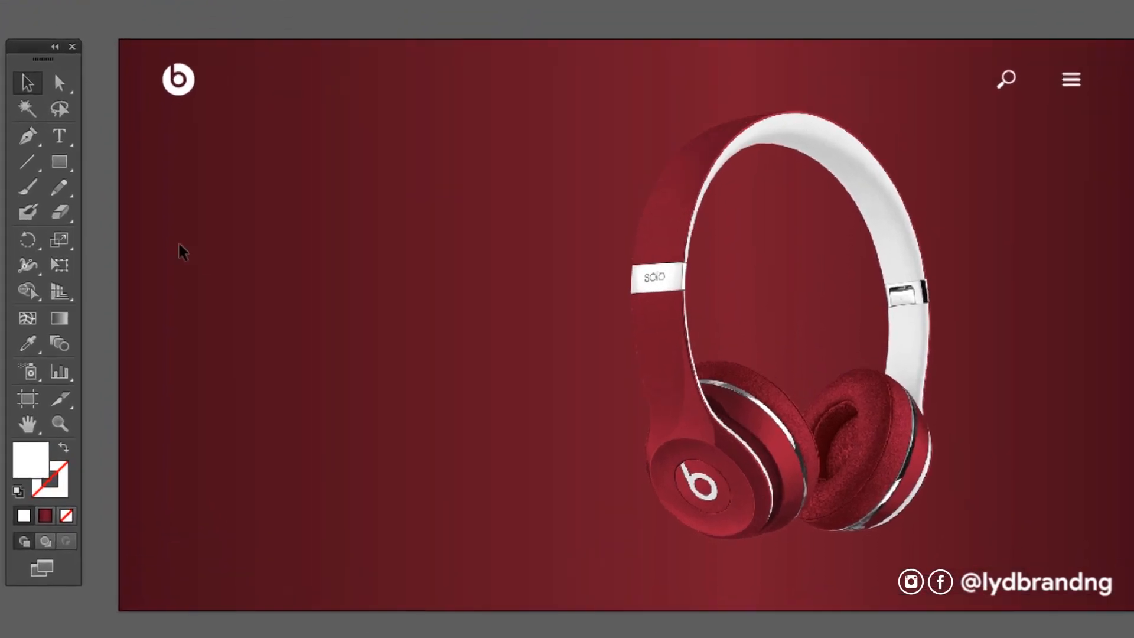
Add the heading text INTRODUCING to the left of the headphones in Bebas Neue Regular at 107 pt.
{"action": "left_click", "coordinate": [61, 184]}
{"action": "left_click", "coordinate": [283, 301]}
{"action": "double_click", "coordinate": [912, 17]}
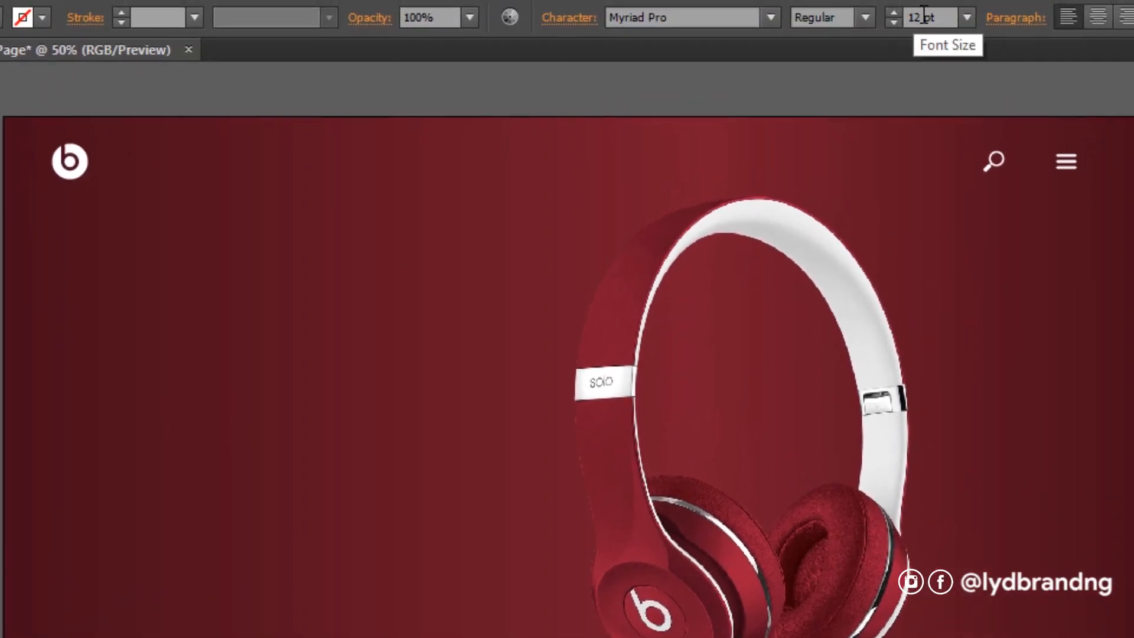
{"action": "type", "text": "107"}
{"action": "key", "text": "Return"}
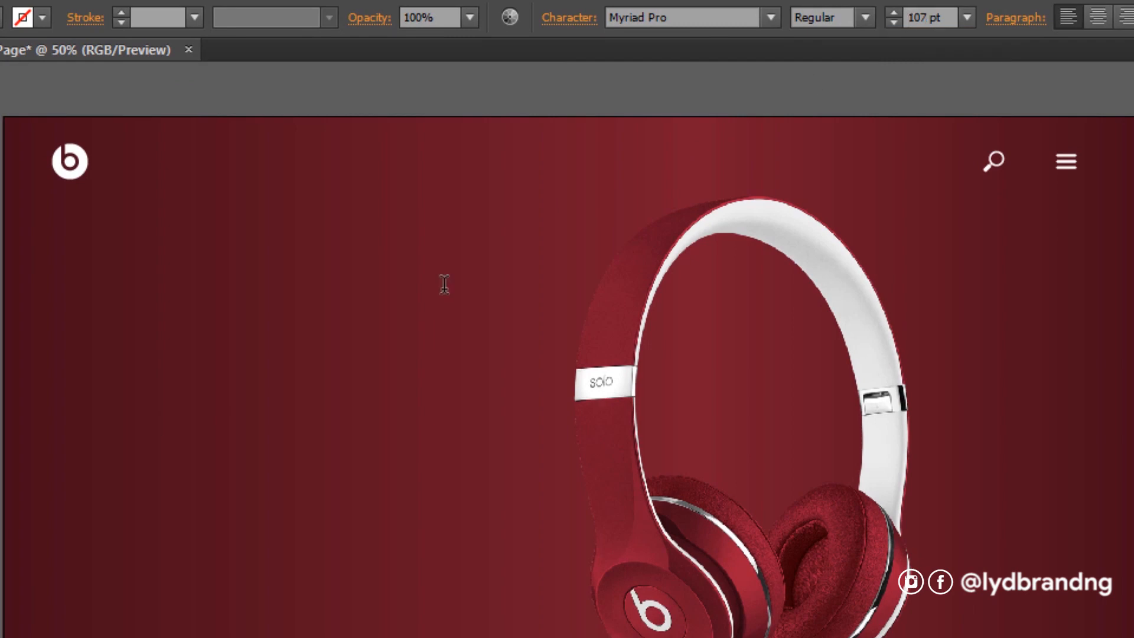
{"action": "left_click", "coordinate": [688, 18]}
{"action": "type", "text": "Bebas Neue"}
{"action": "key", "text": "Return"}
{"action": "type", "text": "IN"}
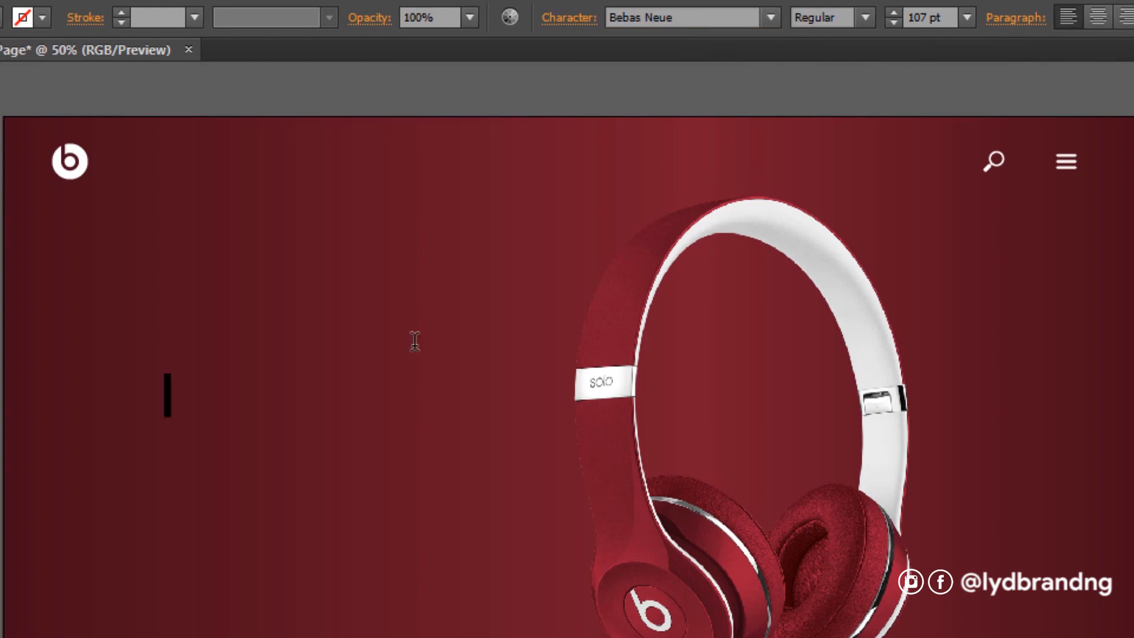
{"action": "type", "text": "TRODUCING"}
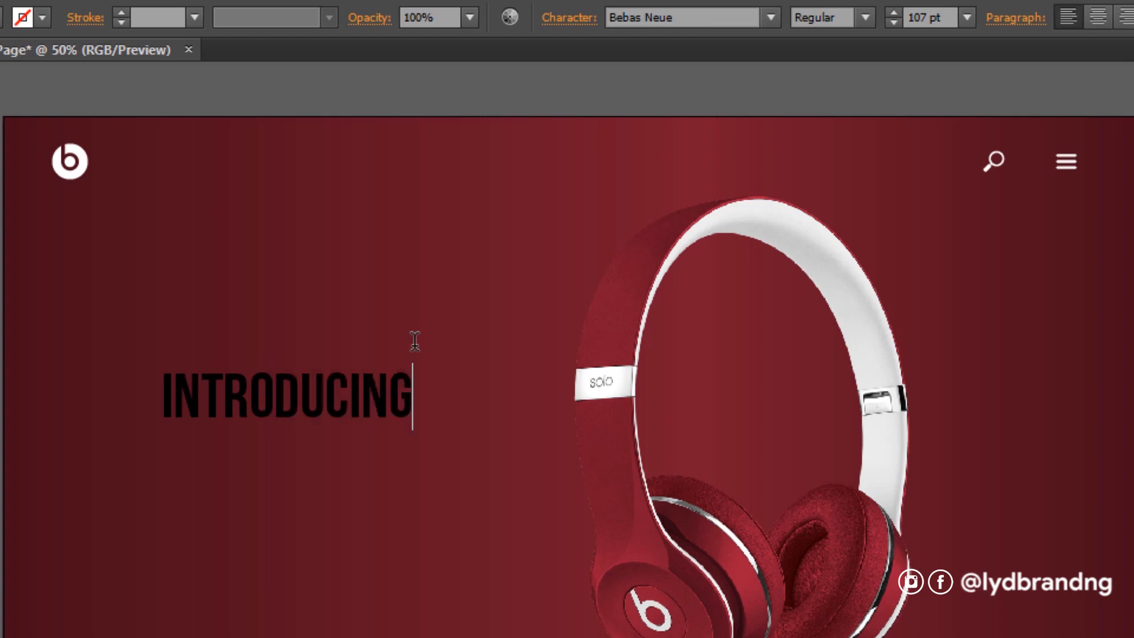
{"action": "key", "text": "Escape"}
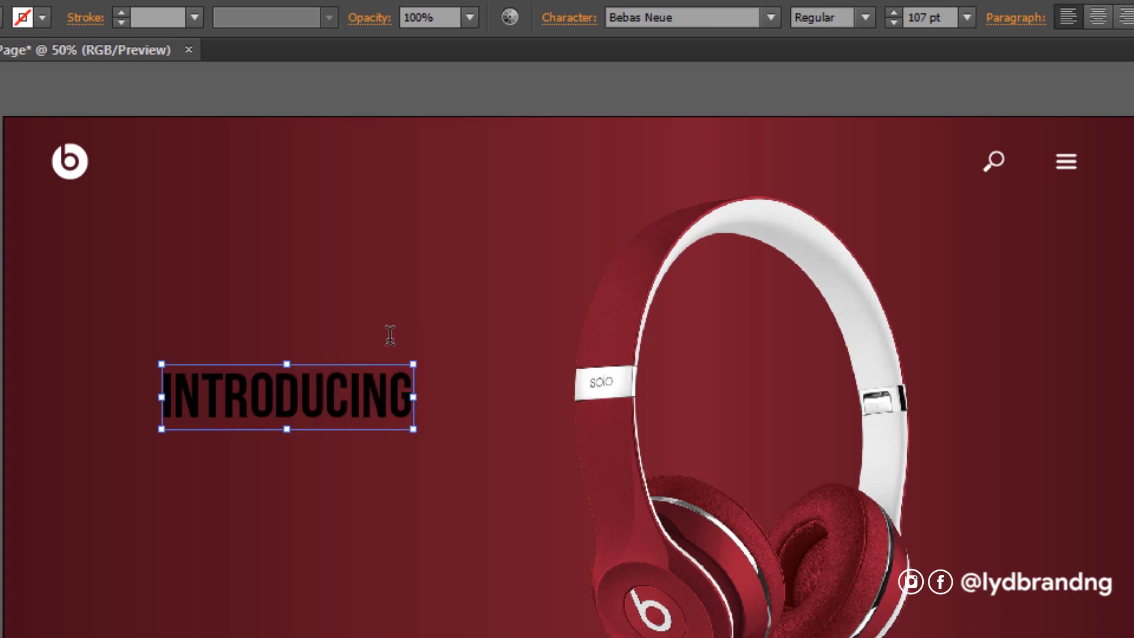
Fill the INTRODUCING text with white and set its tracking to -25.
{"action": "left_click_drag", "start_coordinate": [408, 395], "coordinate": [129, 382]}
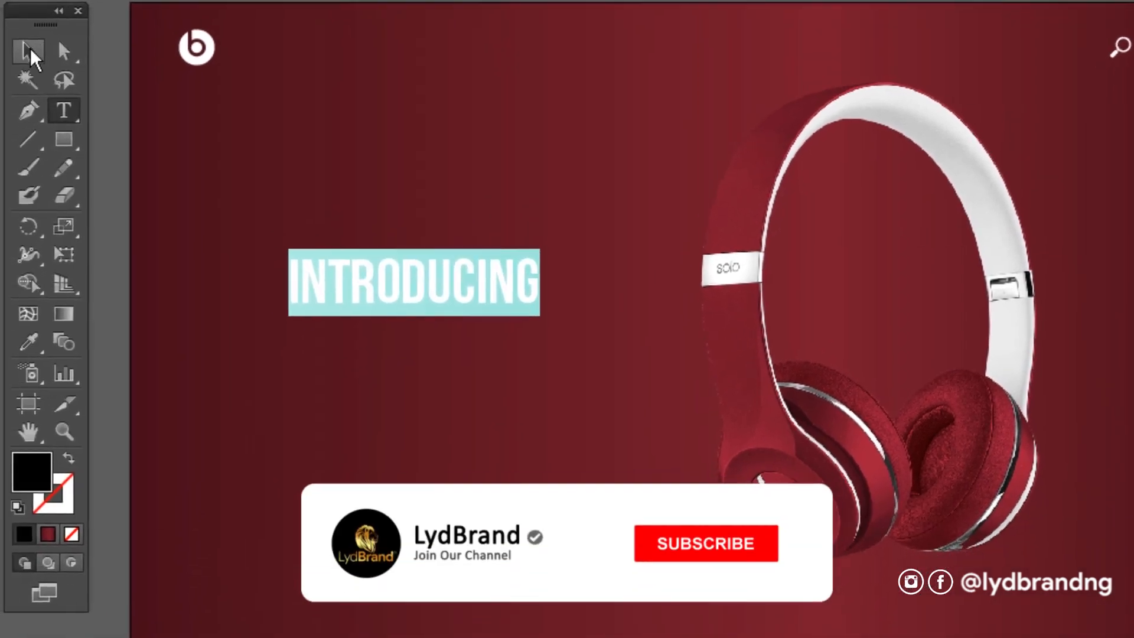
{"action": "left_click", "coordinate": [30, 52]}
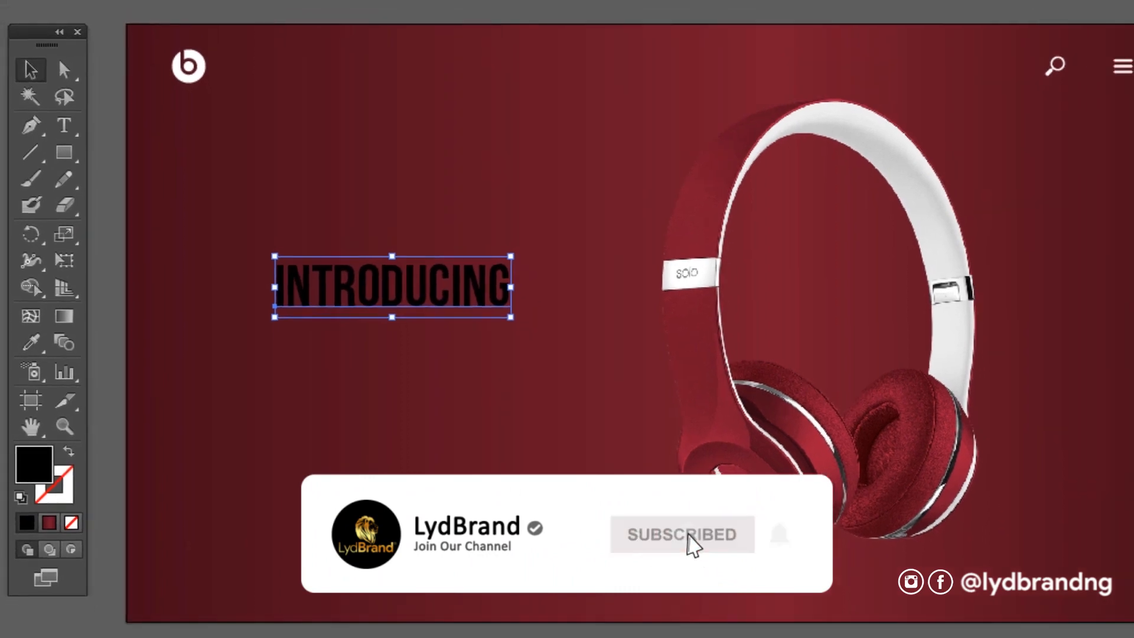
{"action": "left_click", "coordinate": [976, 177]}
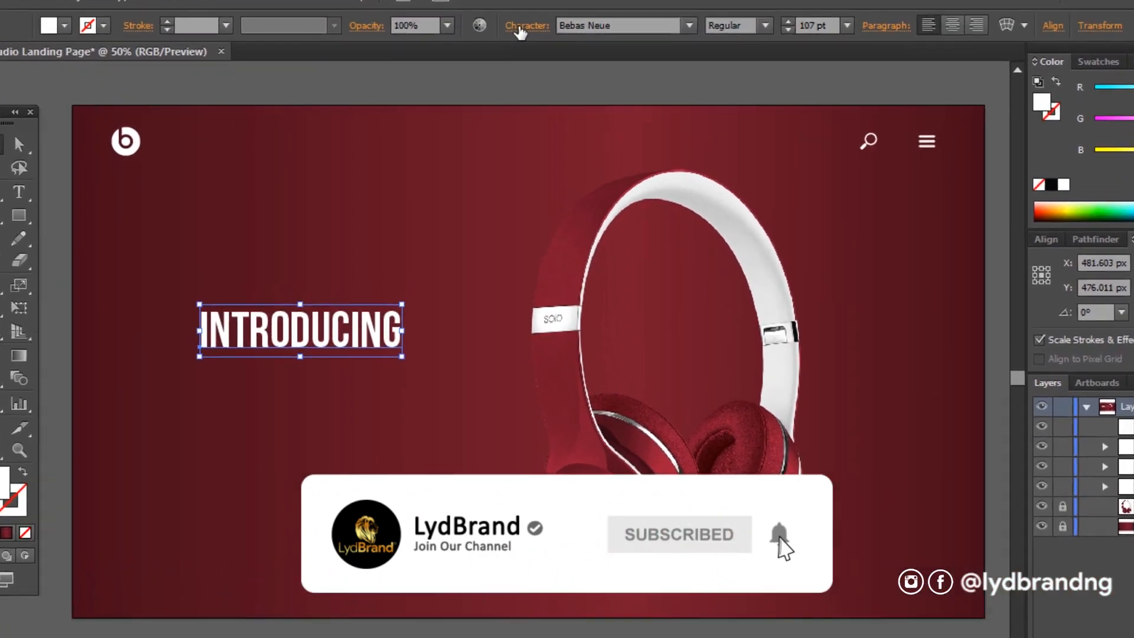
{"action": "left_click", "coordinate": [520, 33]}
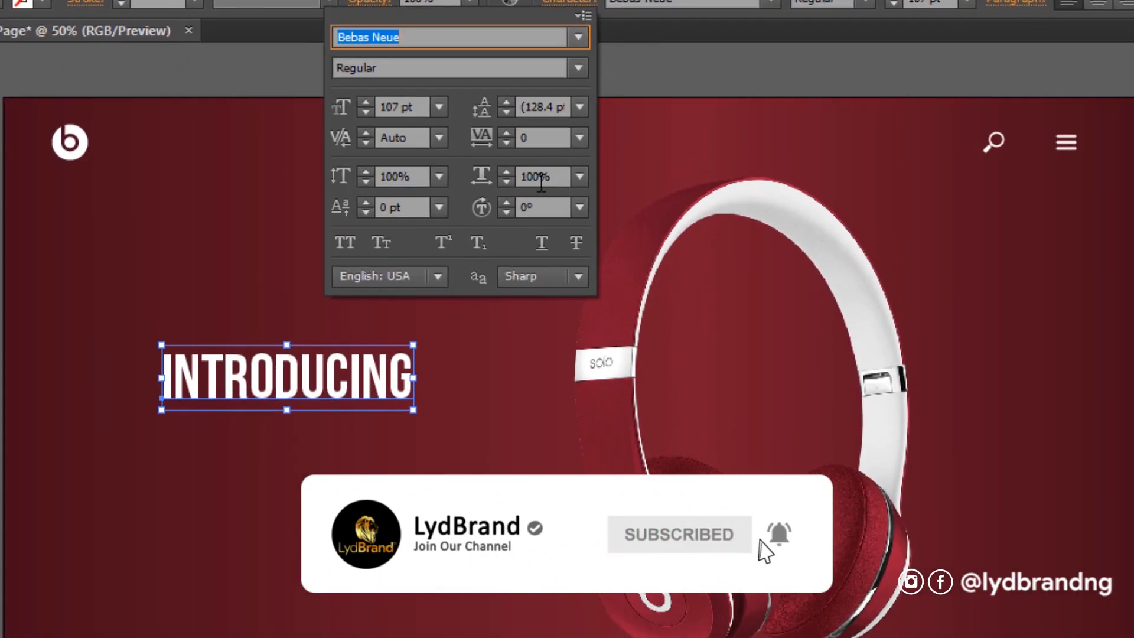
{"action": "left_click", "coordinate": [537, 139]}
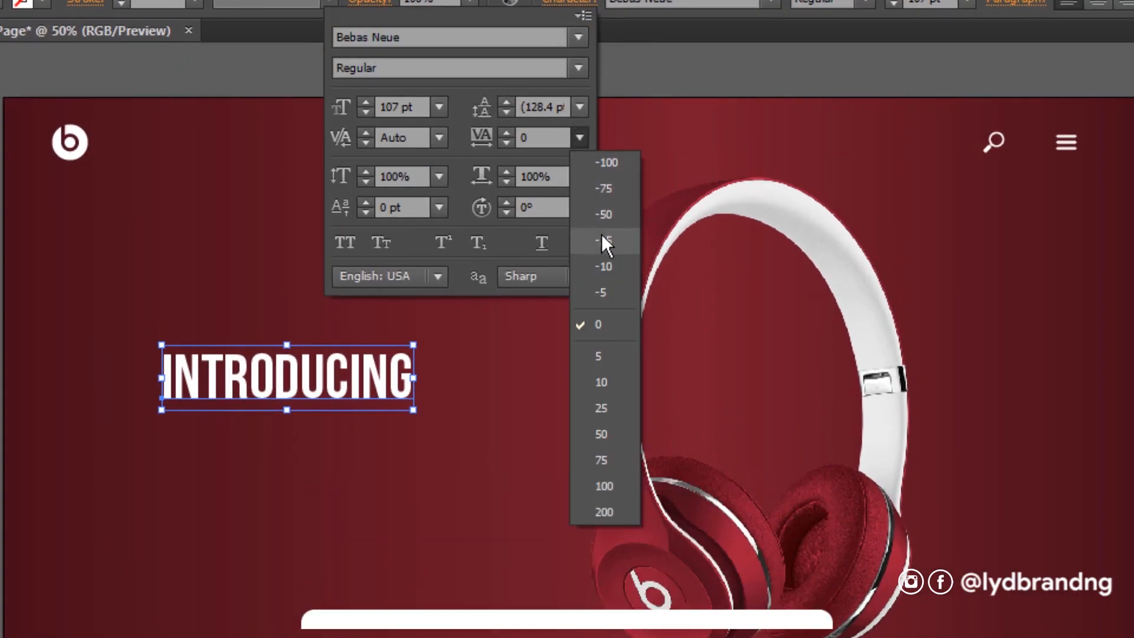
{"action": "left_click", "coordinate": [604, 241]}
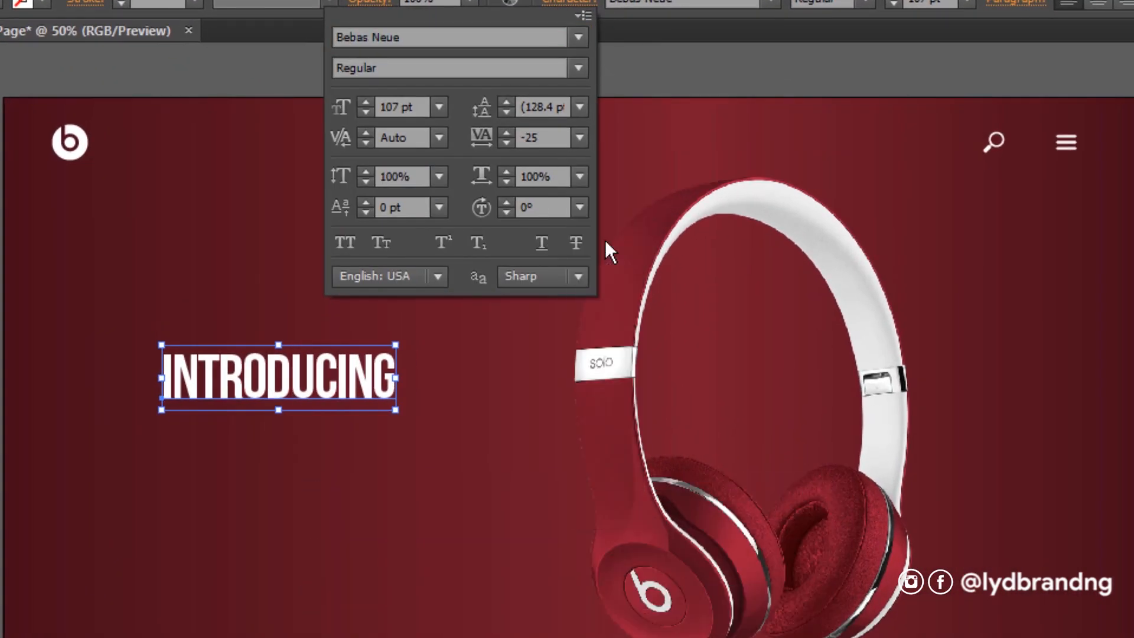
{"action": "left_click", "coordinate": [574, 3]}
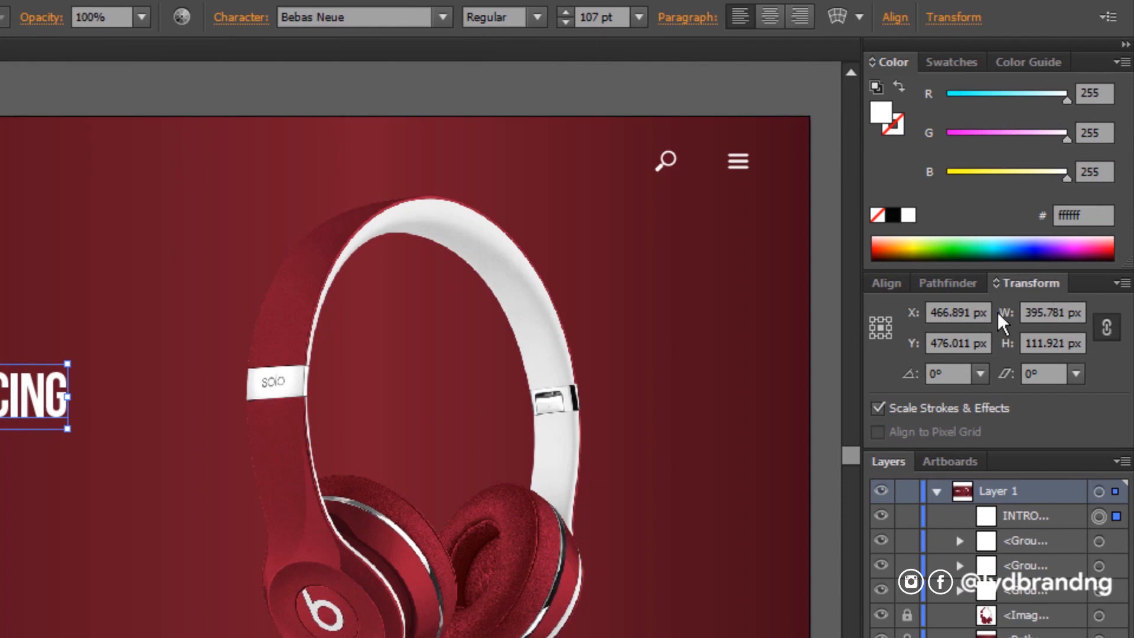
Position the INTRODUCING text at X 518 px, Y 433 px.
{"action": "left_click_drag", "start_coordinate": [973, 314], "coordinate": [887, 316]}
{"action": "type", "text": "519"}
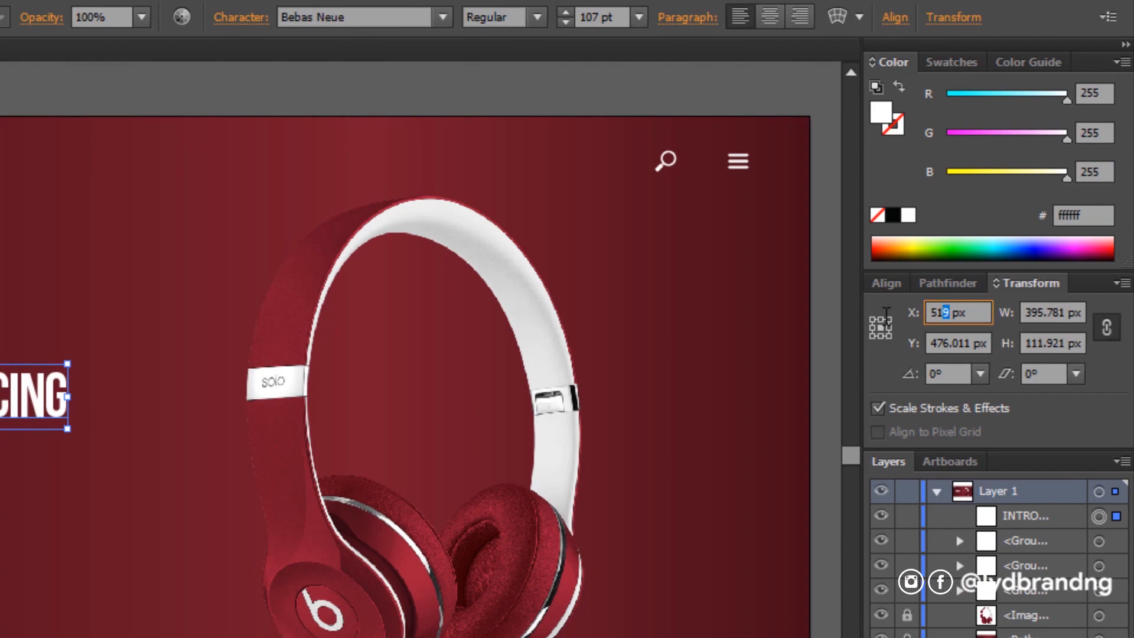
{"action": "key", "text": "Tab"}
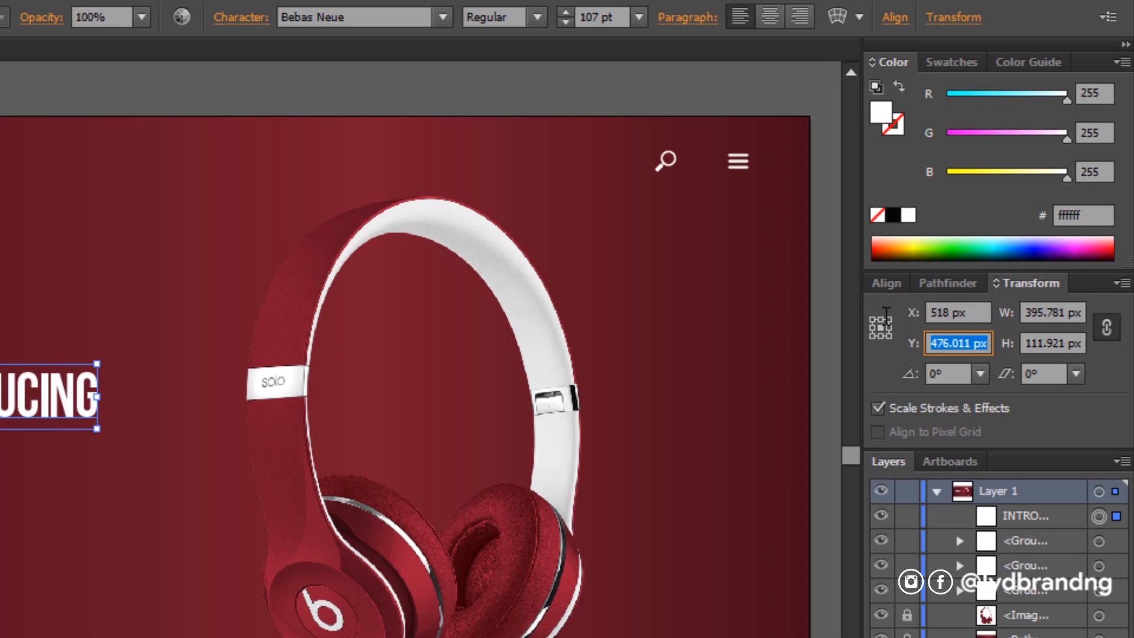
{"action": "type", "text": "433"}
{"action": "key", "text": "Return"}
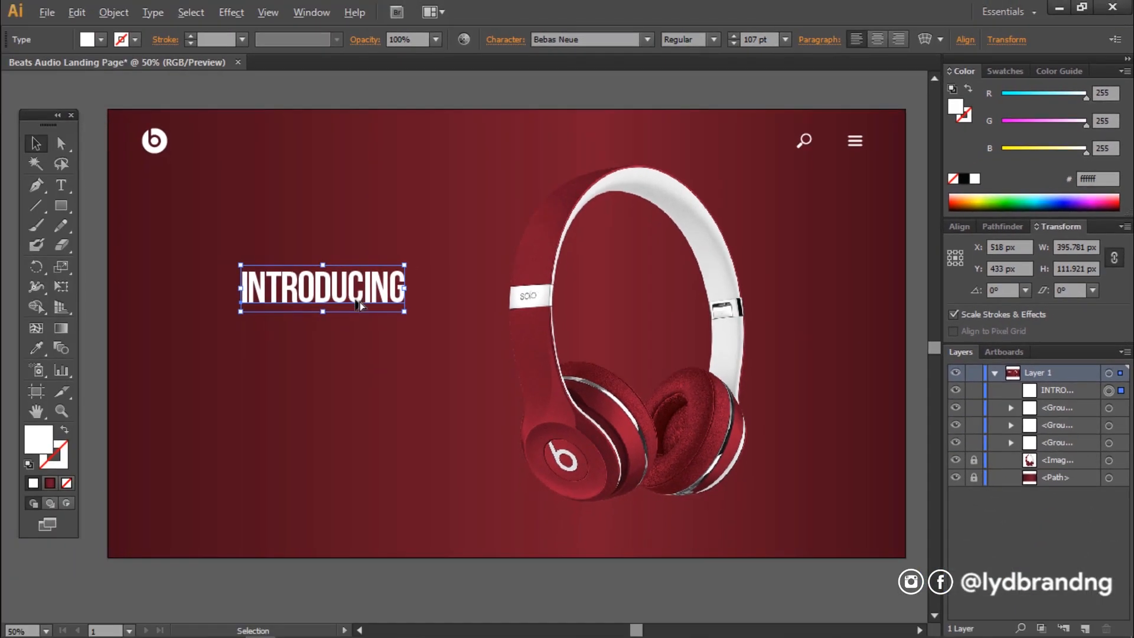
Duplicate the INTRODUCING text straight down as a second line at about Y 545 px.
{"action": "left_click_drag", "start_coordinate": [360, 304], "coordinate": [358, 336]}
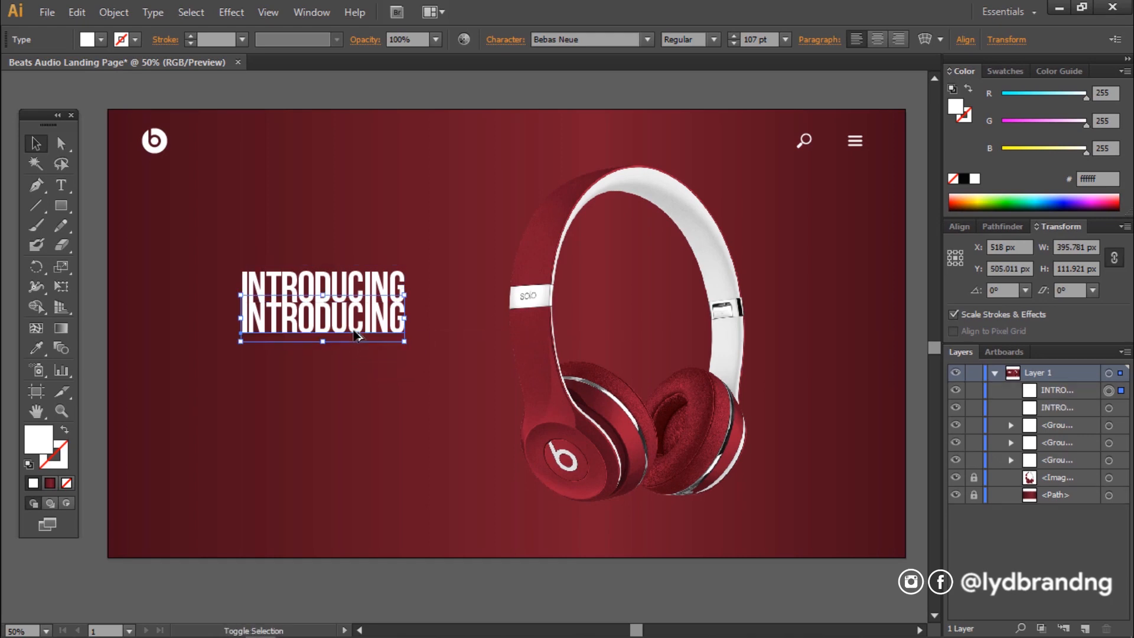
{"action": "key", "text": "shift+Down"}
{"action": "key", "text": "shift+Down"}
{"action": "key", "text": "shift+Down"}
{"action": "key", "text": "shift+Down"}
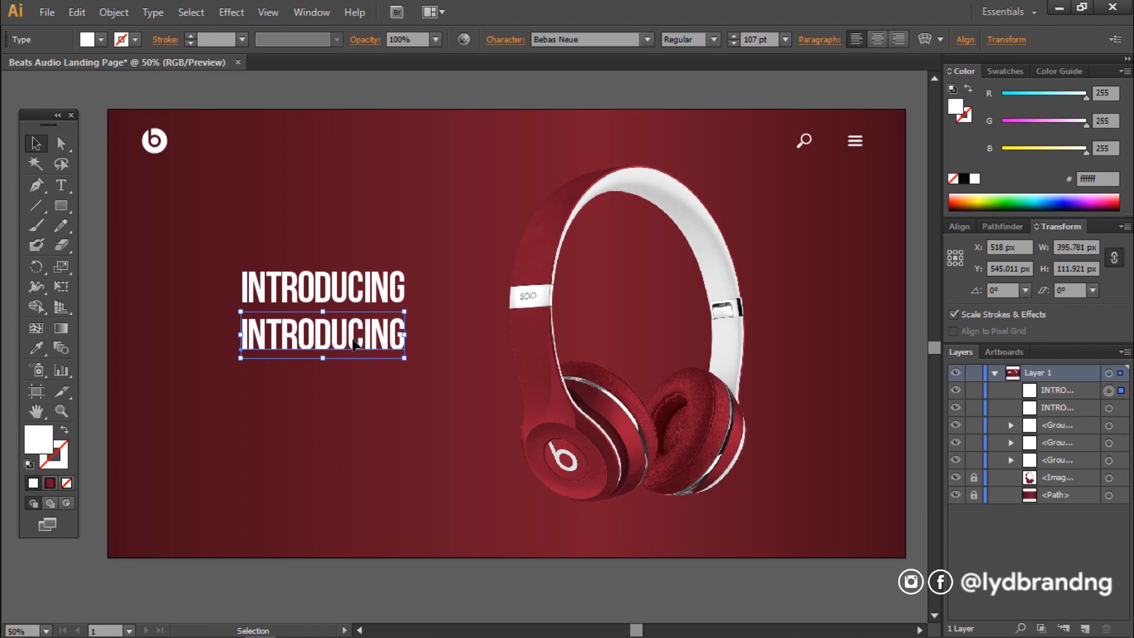
Replace the text of the second heading line with LUXE RED and deselect it.
{"action": "double_click", "coordinate": [353, 338]}
{"action": "key", "text": "ctrl+a"}
{"action": "type", "text": "LUXE RED"}
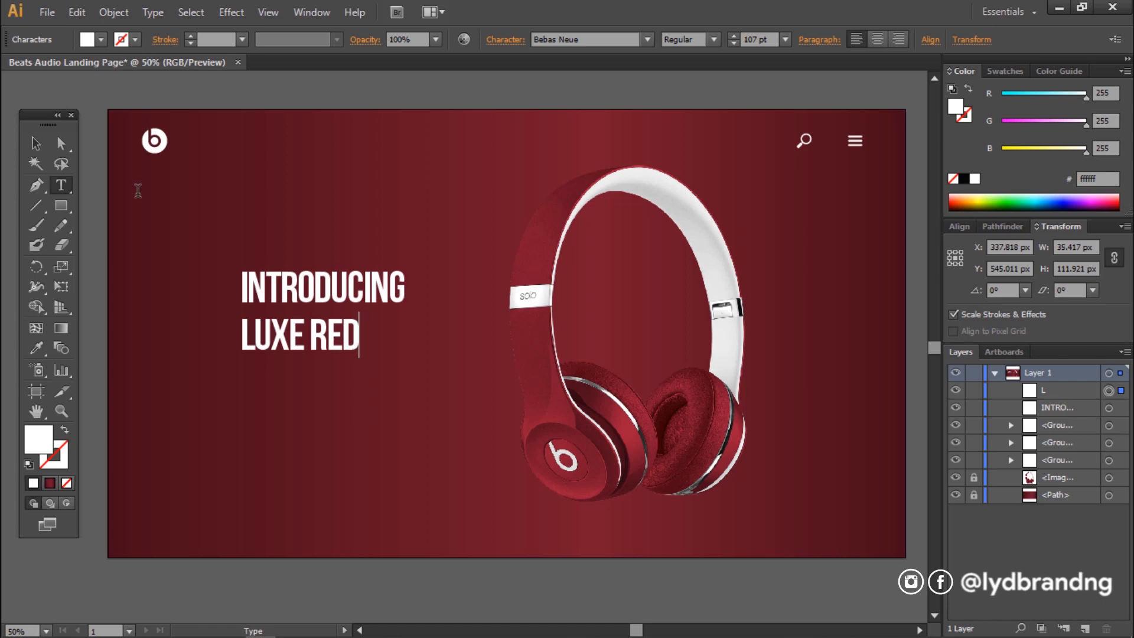
{"action": "left_click", "coordinate": [36, 144]}
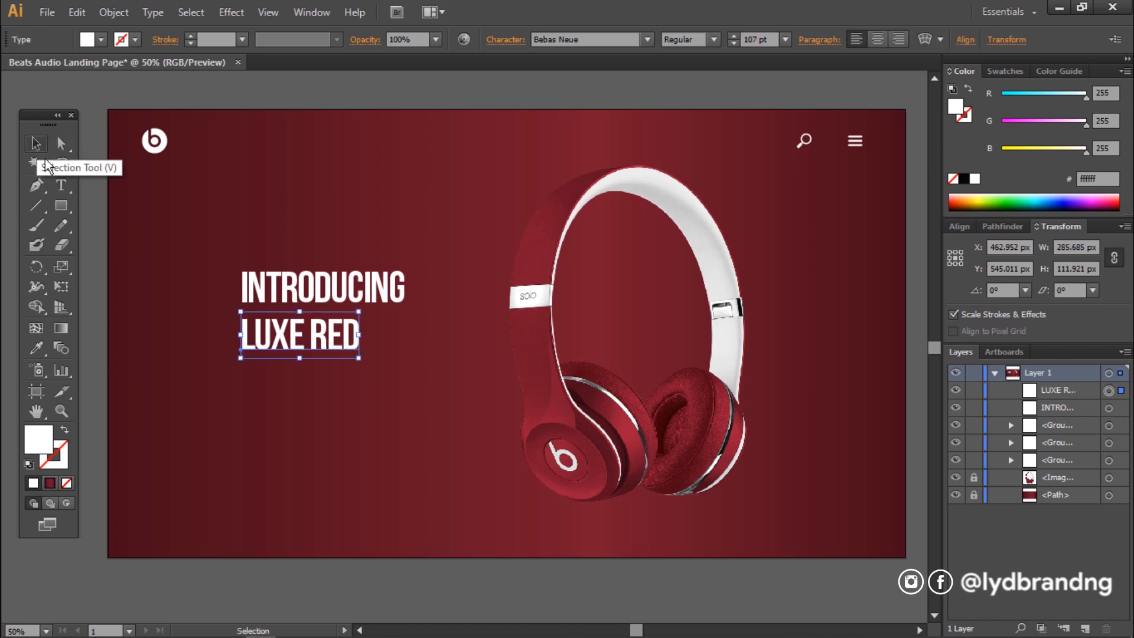
{"action": "left_click", "coordinate": [317, 468]}
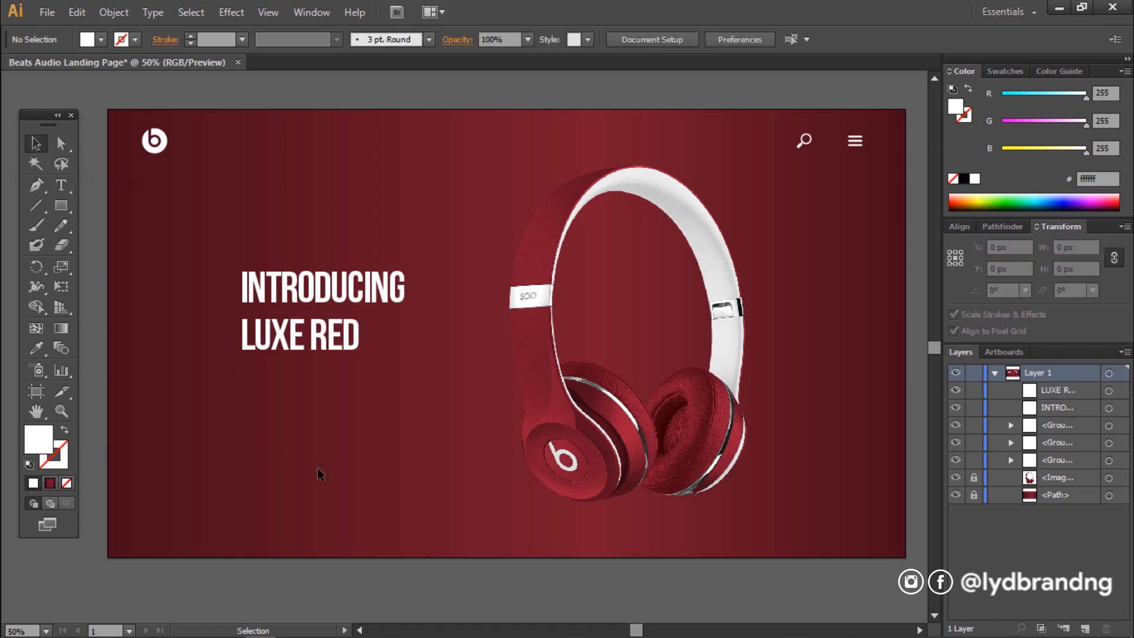
Duplicate the LUXE RED text straight down as a third line at about Y 659 px.
{"action": "left_click", "coordinate": [293, 342]}
{"action": "left_click_drag", "start_coordinate": [297, 347], "coordinate": [293, 378]}
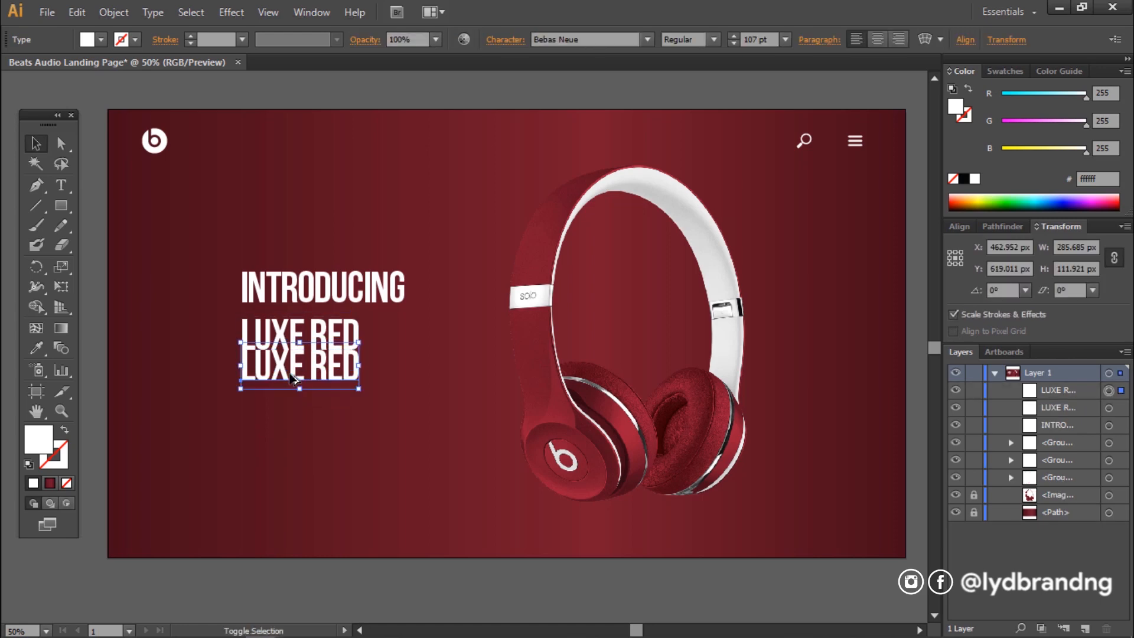
{"action": "key", "text": "shift+Down"}
{"action": "key", "text": "shift+Down"}
{"action": "key", "text": "shift+Down"}
{"action": "key", "text": "shift+Down"}
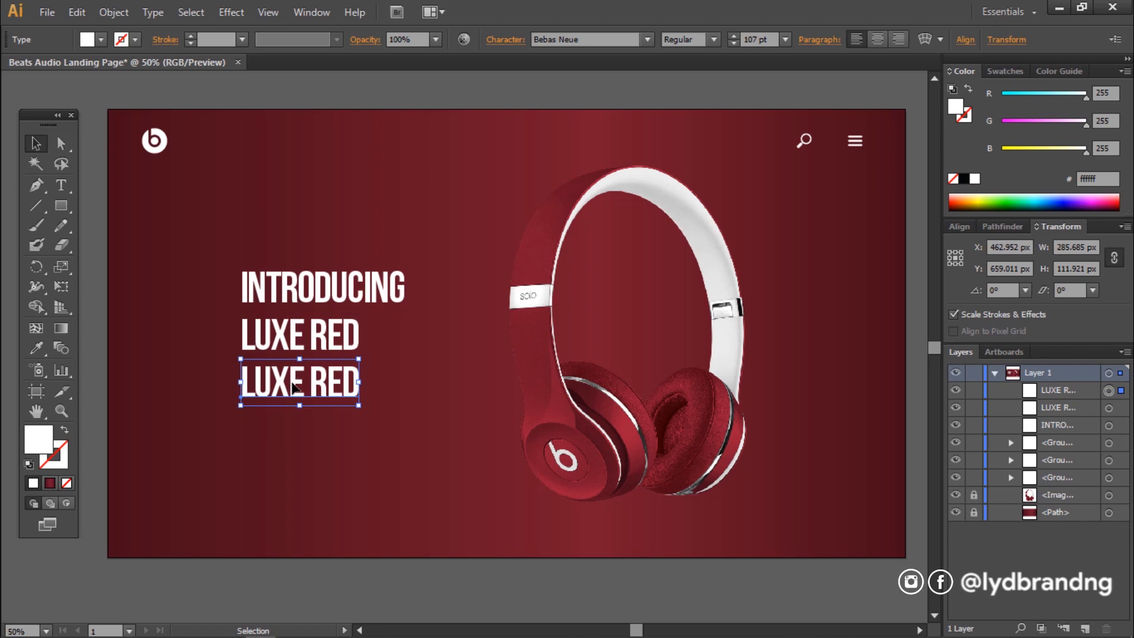
Replace the text of the third heading line with SOLO2.
{"action": "double_click", "coordinate": [293, 387]}
{"action": "key", "text": "ctrl+a"}
{"action": "type", "text": "SOLO"}
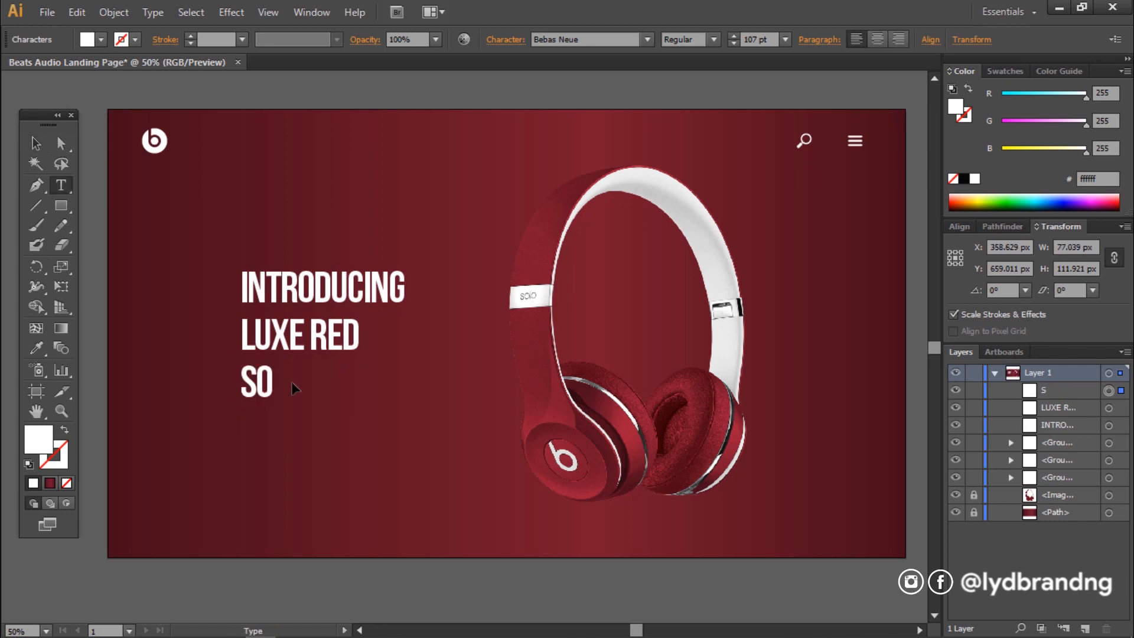
{"action": "type", "text": "2"}
Change the font of the whole SOLO2 text to Product Sans.
{"action": "key", "text": "shift+Left"}
{"action": "key", "text": "ctrl+a"}
{"action": "left_click", "coordinate": [628, 37]}
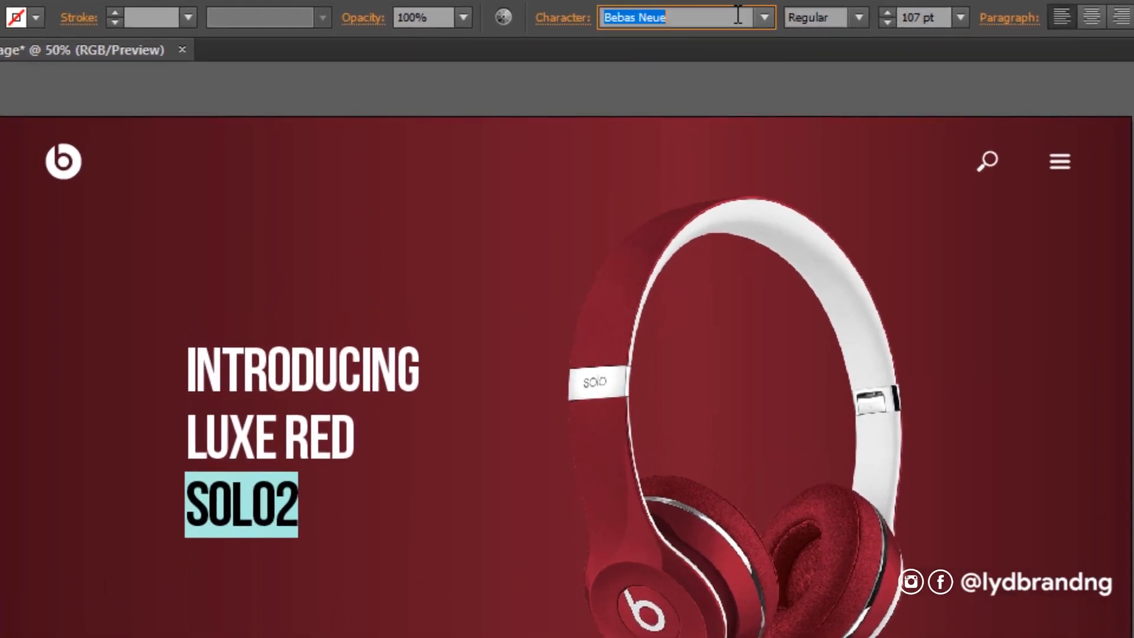
{"action": "type", "text": "Pro"}
{"action": "key", "text": "Return"}
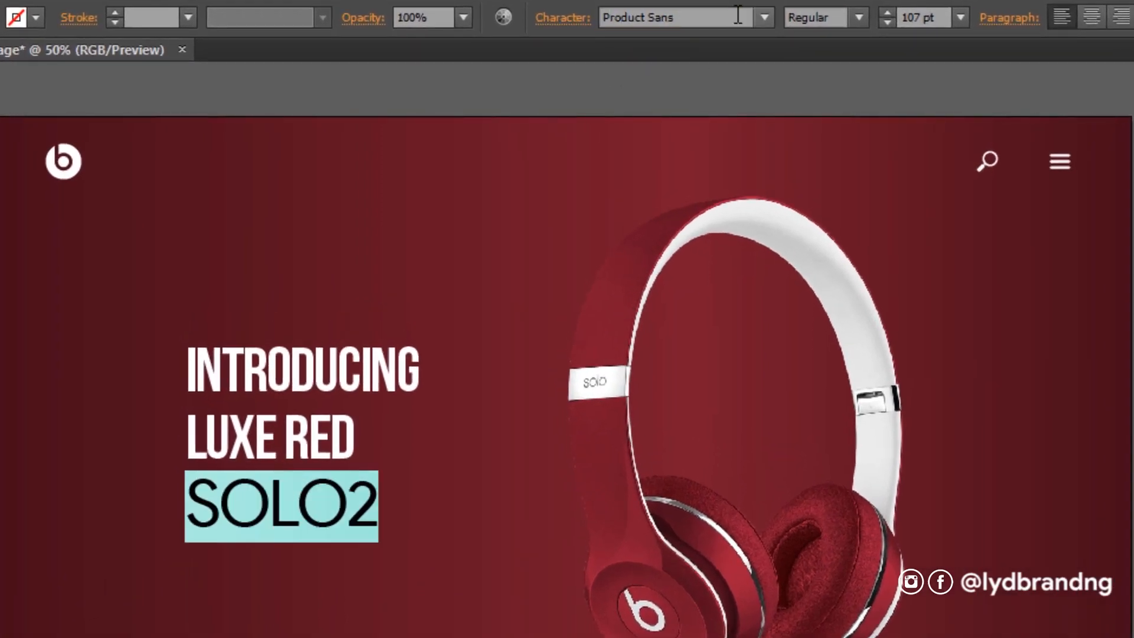
Make the 2 at the end of the SOLO2 text a superscript.
{"action": "left_click_drag", "start_coordinate": [374, 513], "coordinate": [354, 508]}
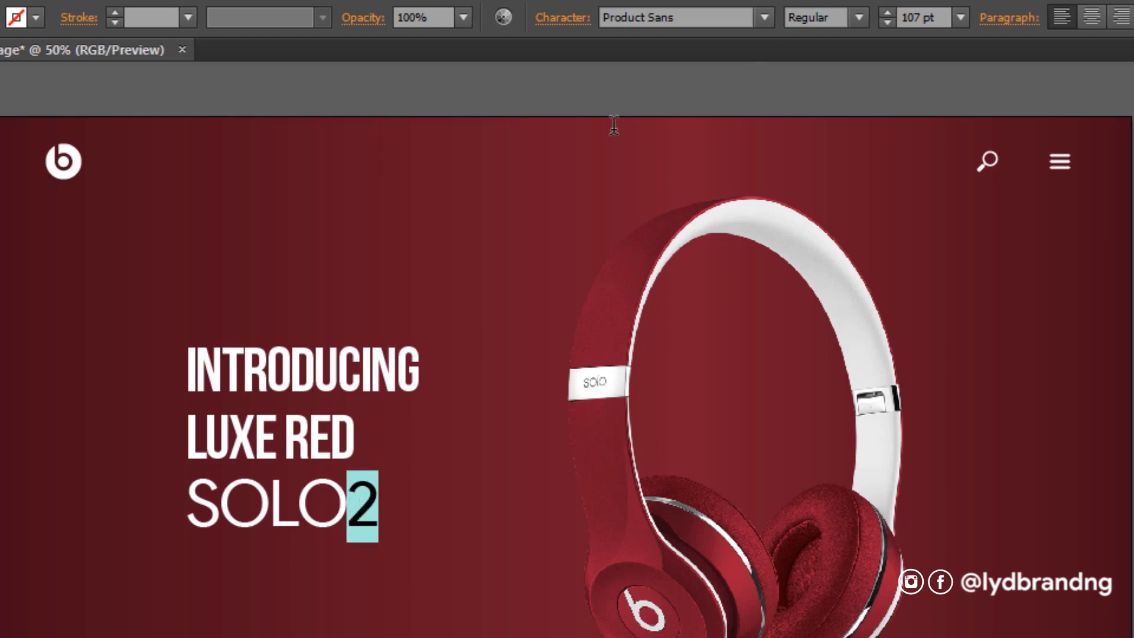
{"action": "left_click", "coordinate": [552, 17]}
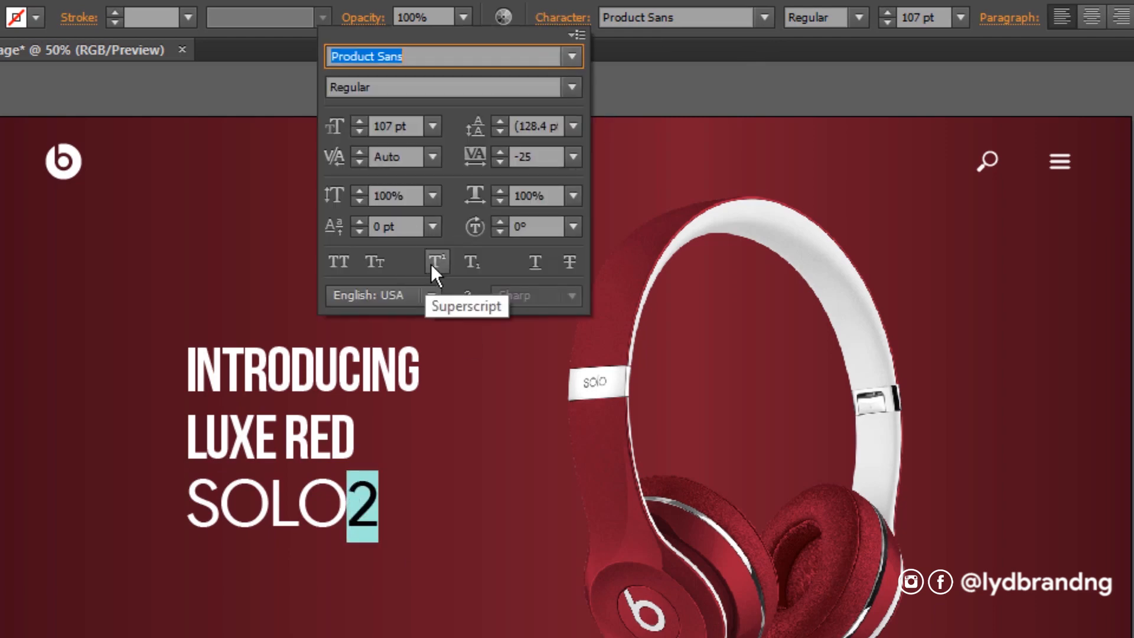
{"action": "left_click", "coordinate": [436, 262]}
{"action": "key", "text": "Escape"}
Set the font size of the whole SOLO² text to 50 pt and finish editing it.
{"action": "key", "text": "ctrl+a"}
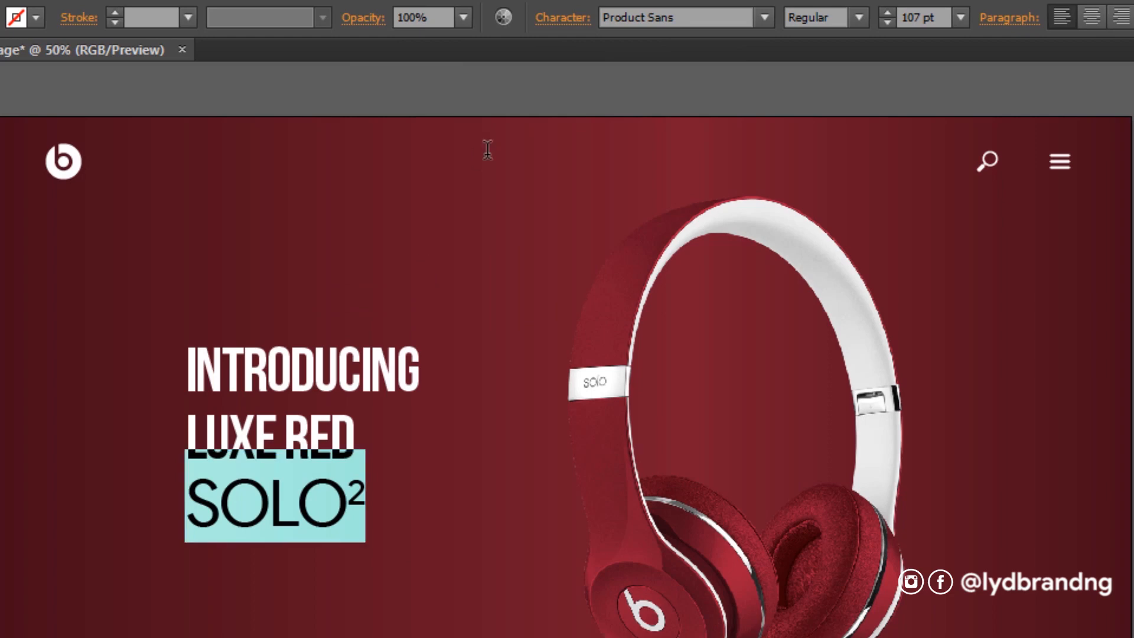
{"action": "double_click", "coordinate": [899, 18]}
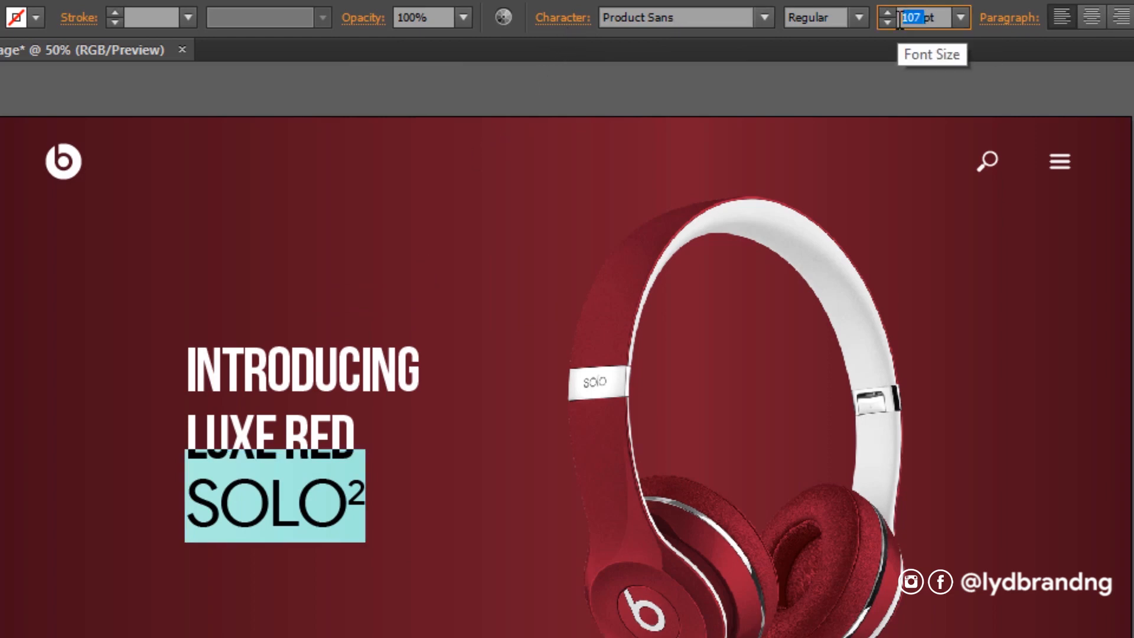
{"action": "type", "text": "50"}
{"action": "key", "text": "Return"}
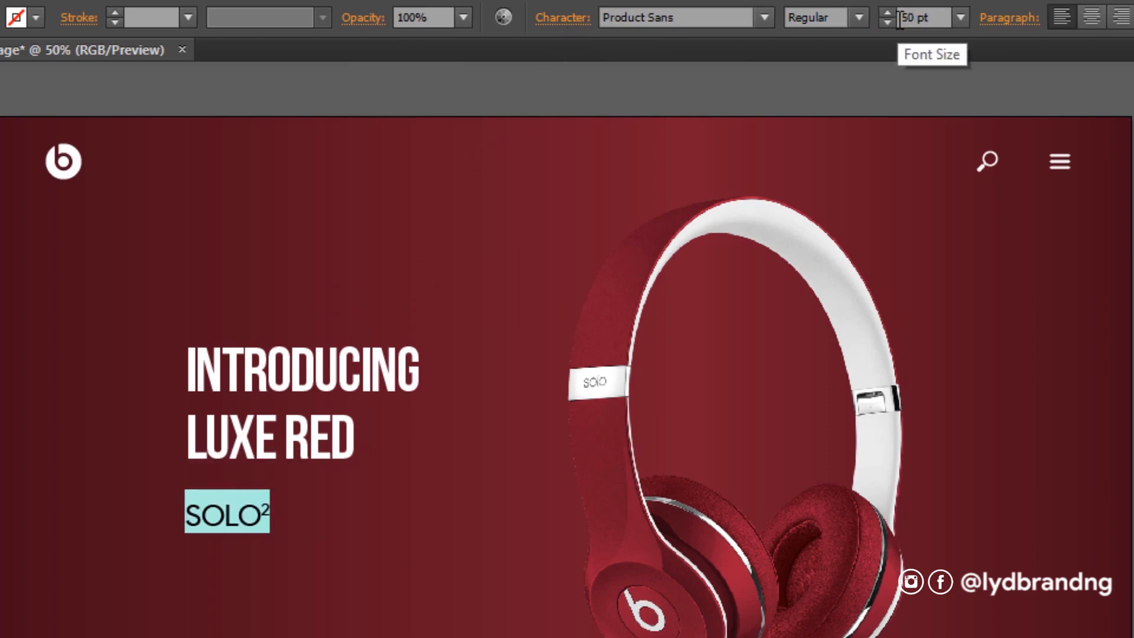
{"action": "key", "text": "Escape"}
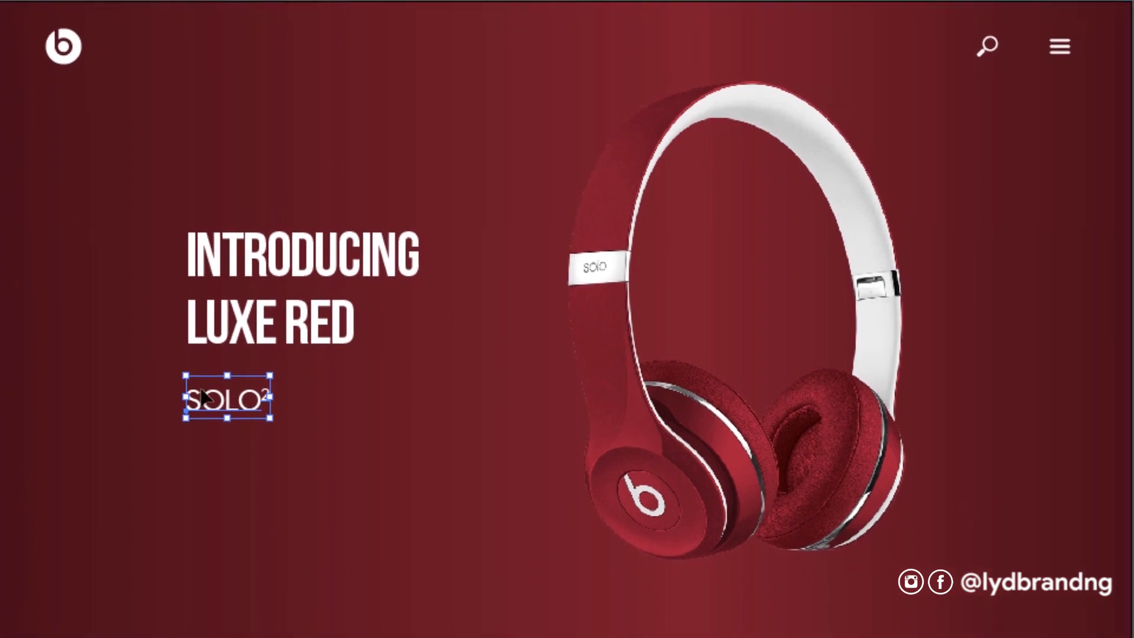
Move the SOLO² text up to sit just beneath the LUXE RED line and deselect it.
{"action": "left_click_drag", "start_coordinate": [227, 402], "coordinate": [228, 358]}
{"action": "key", "text": "shift+Down"}
{"action": "key", "text": "shift+Down"}
{"action": "key", "text": "shift+Down"}
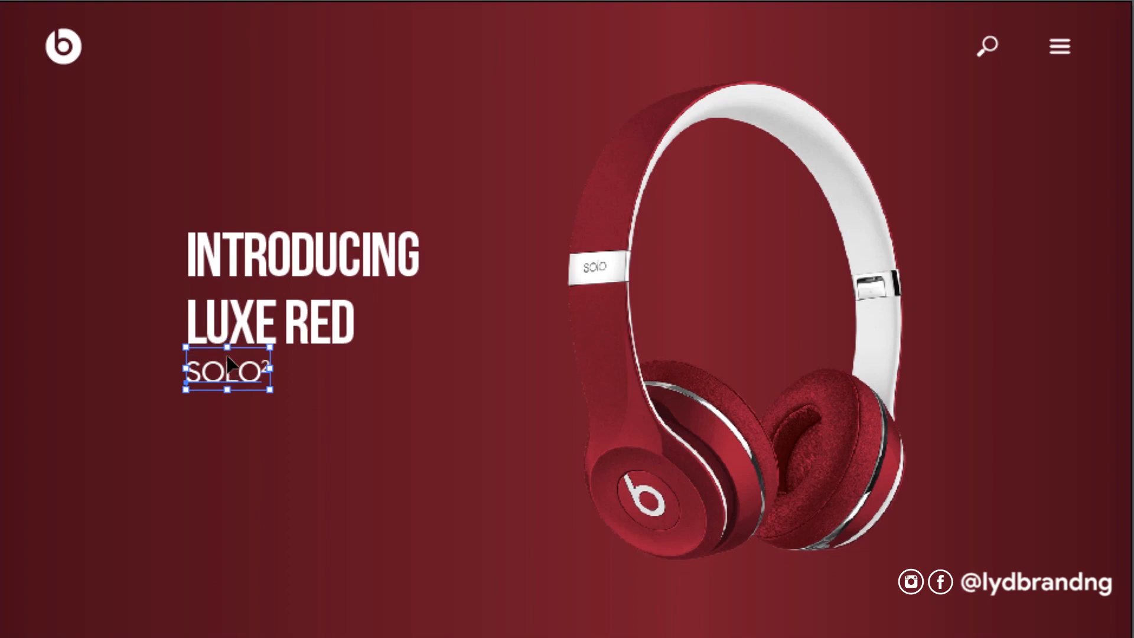
{"action": "left_click", "coordinate": [230, 516]}
Create a 240 by 70 px rectangle beneath the SOLO² text, starting at its left edge.
{"action": "left_click", "coordinate": [59, 140]}
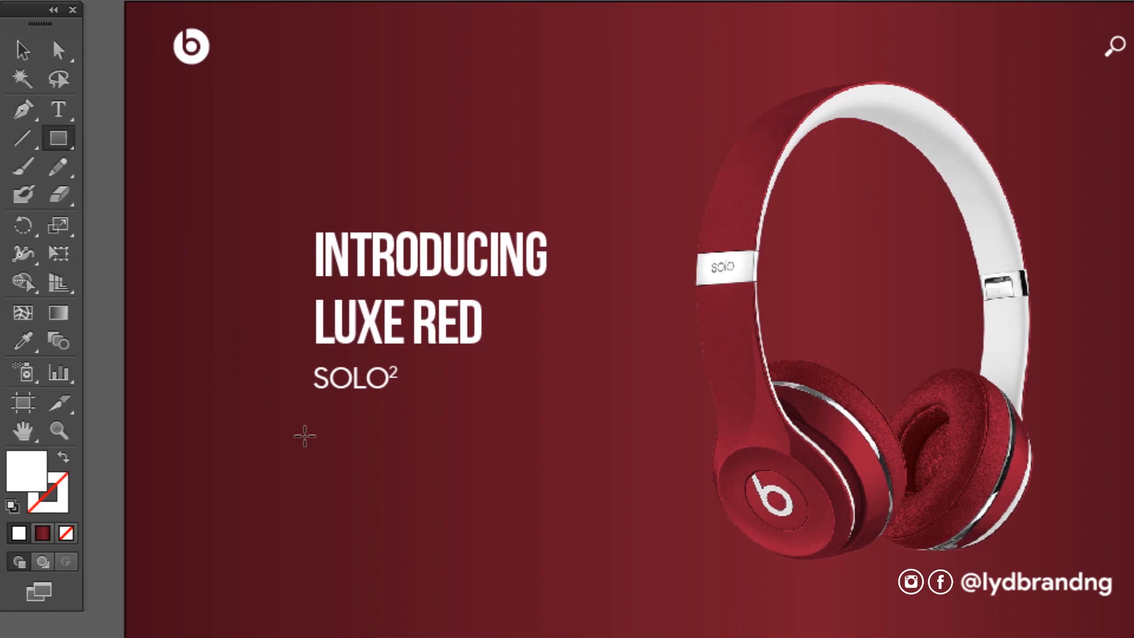
{"action": "left_click", "coordinate": [313, 431]}
{"action": "type", "text": "240"}
{"action": "key", "text": "Tab"}
{"action": "type", "text": "70"}
{"action": "key", "text": "Return"}
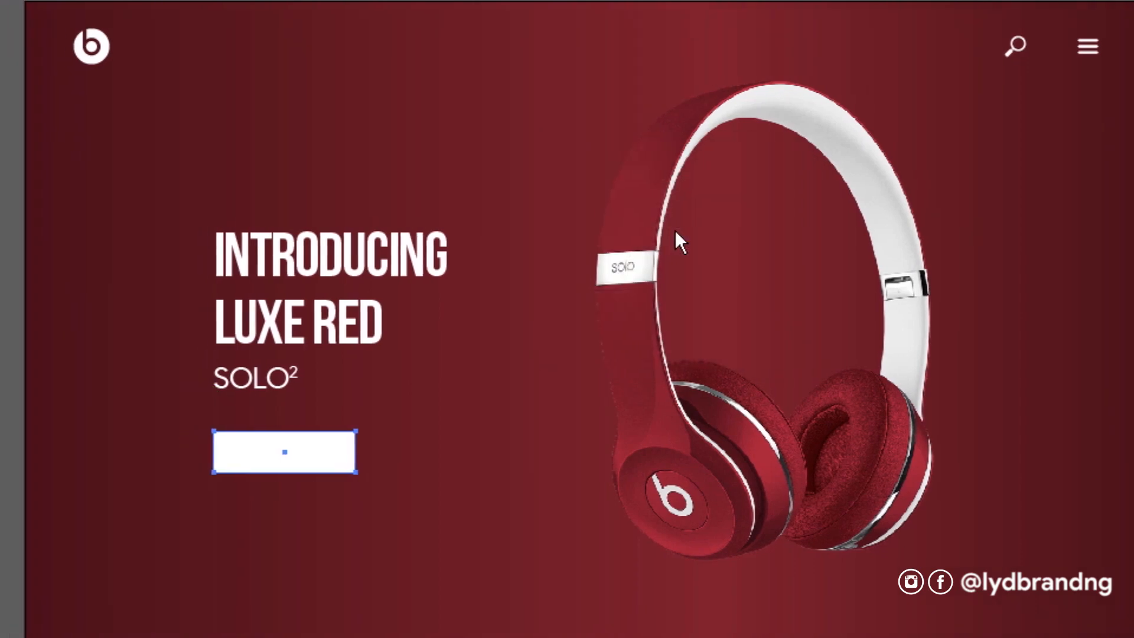
Remove the rectangle's fill, give it a white 3 pt stroke and deselect it.
{"action": "left_click", "coordinate": [65, 536]}
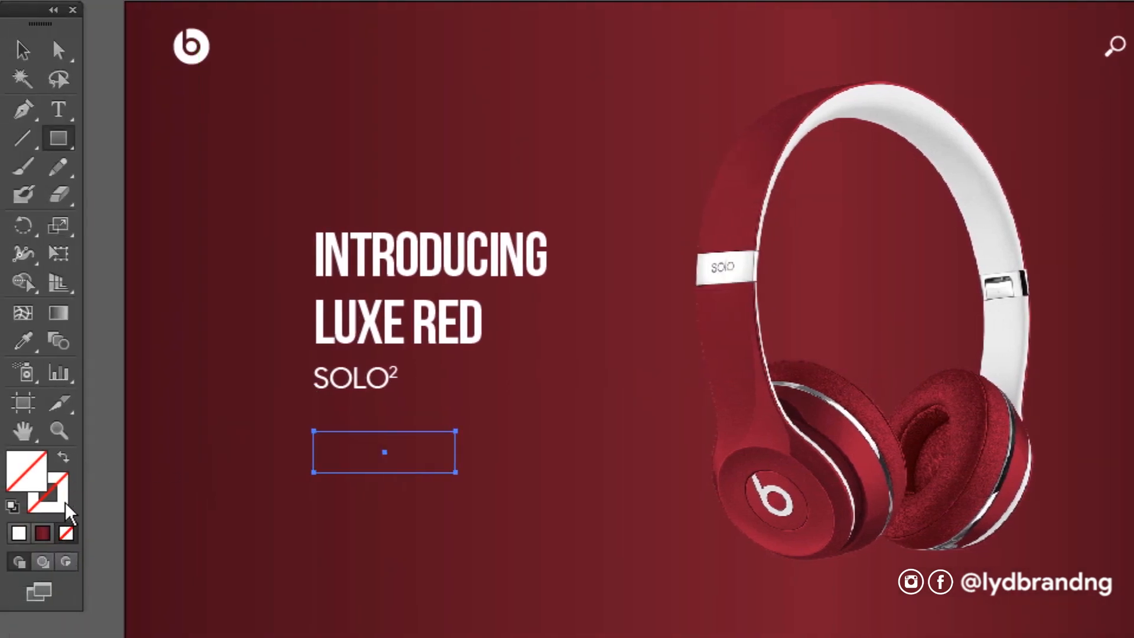
{"action": "left_click", "coordinate": [63, 502]}
{"action": "left_click", "coordinate": [21, 537]}
{"action": "double_click", "coordinate": [266, 18]}
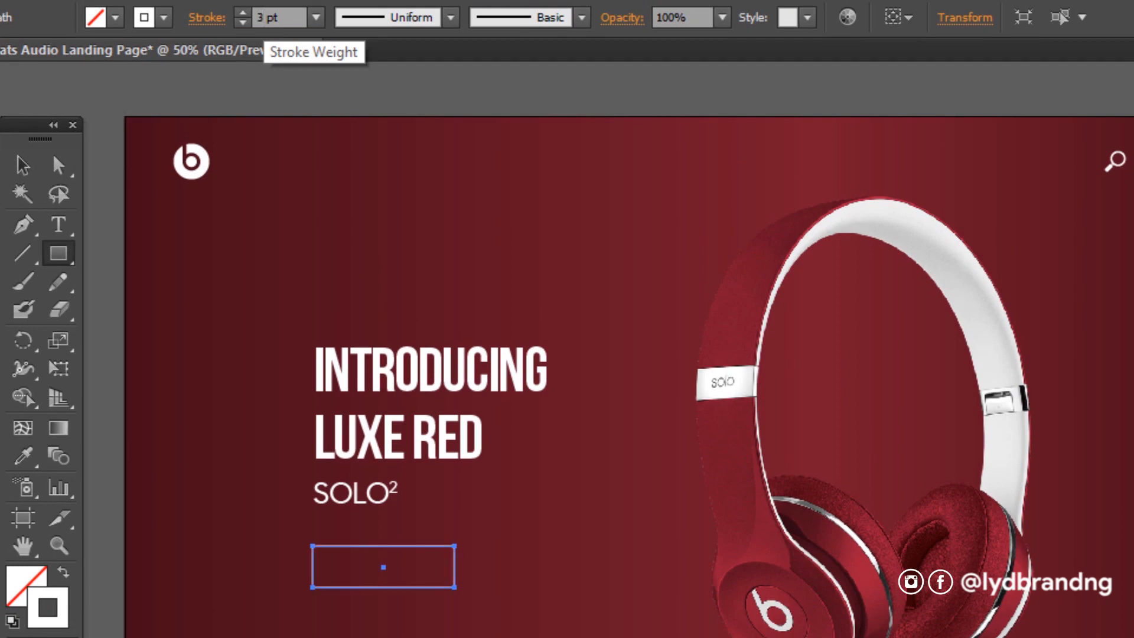
{"action": "left_click", "coordinate": [23, 165]}
{"action": "left_click", "coordinate": [444, 616]}
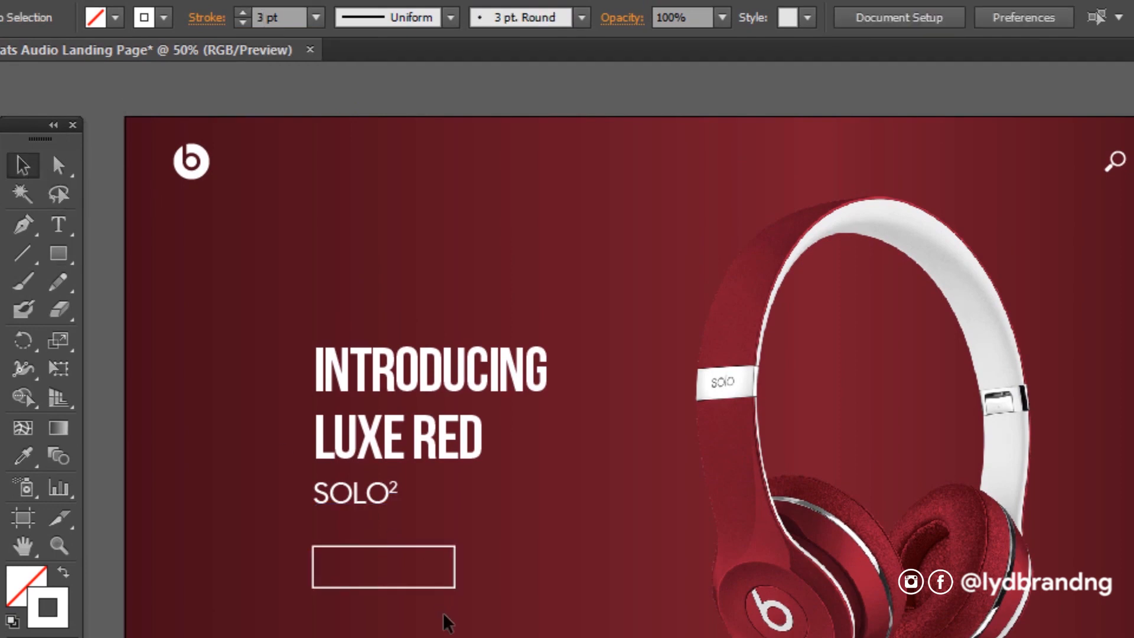
Move the outlined rectangle up, leaving a small gap beneath the SOLO² text, and deselect it.
{"action": "left_click", "coordinate": [445, 584]}
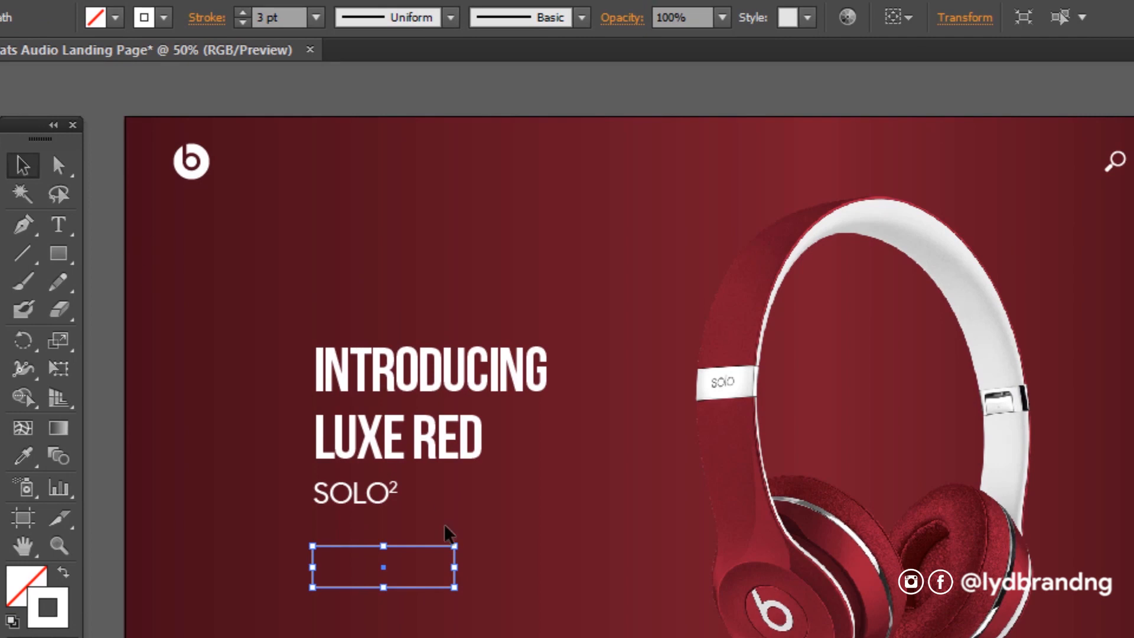
{"action": "left_click_drag", "start_coordinate": [442, 547], "coordinate": [435, 507]}
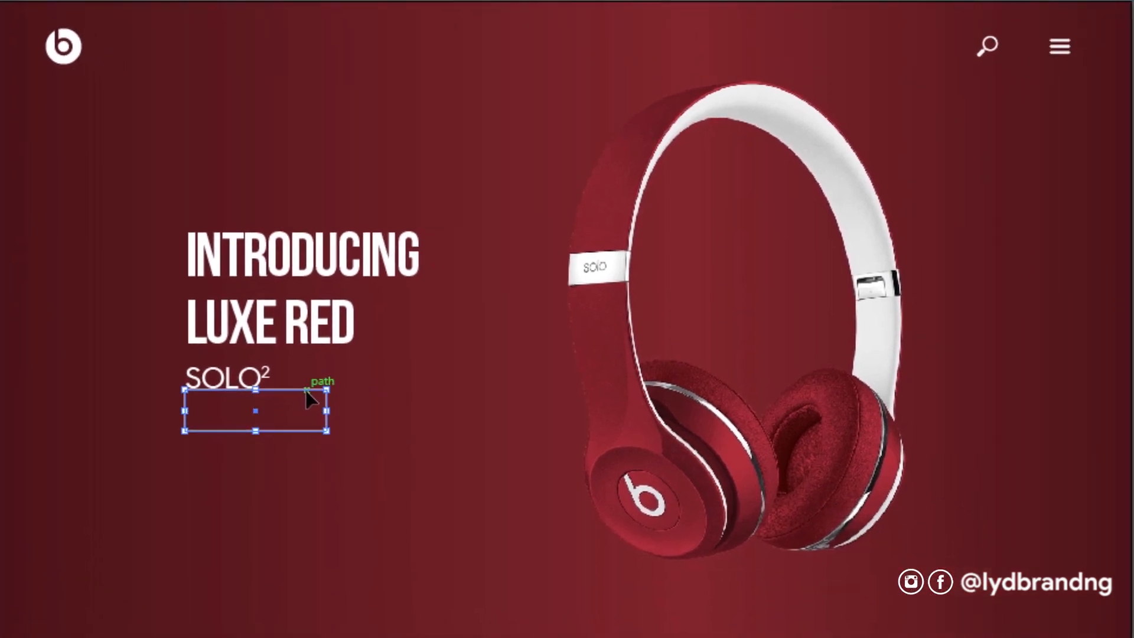
{"action": "key", "text": "Down"}
{"action": "key", "text": "Down"}
{"action": "key", "text": "Down"}
{"action": "key", "text": "Down"}
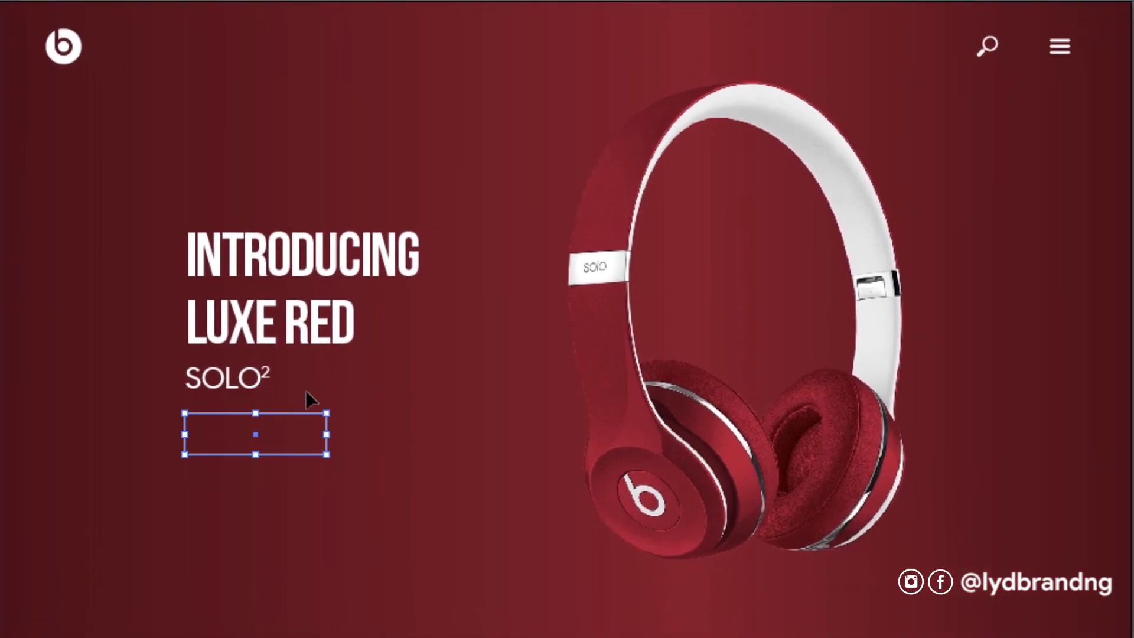
{"action": "left_click", "coordinate": [305, 501]}
Duplicate the LUXE RED text below the outlined rectangle and replace the copy's text with SHOP NOW.
{"action": "left_click", "coordinate": [245, 378]}
{"action": "left_click", "coordinate": [290, 336]}
{"action": "left_click_drag", "start_coordinate": [289, 334], "coordinate": [302, 521]}
{"action": "double_click", "coordinate": [322, 526]}
{"action": "key", "text": "ctrl+a"}
{"action": "type", "text": "SHOP NO"}
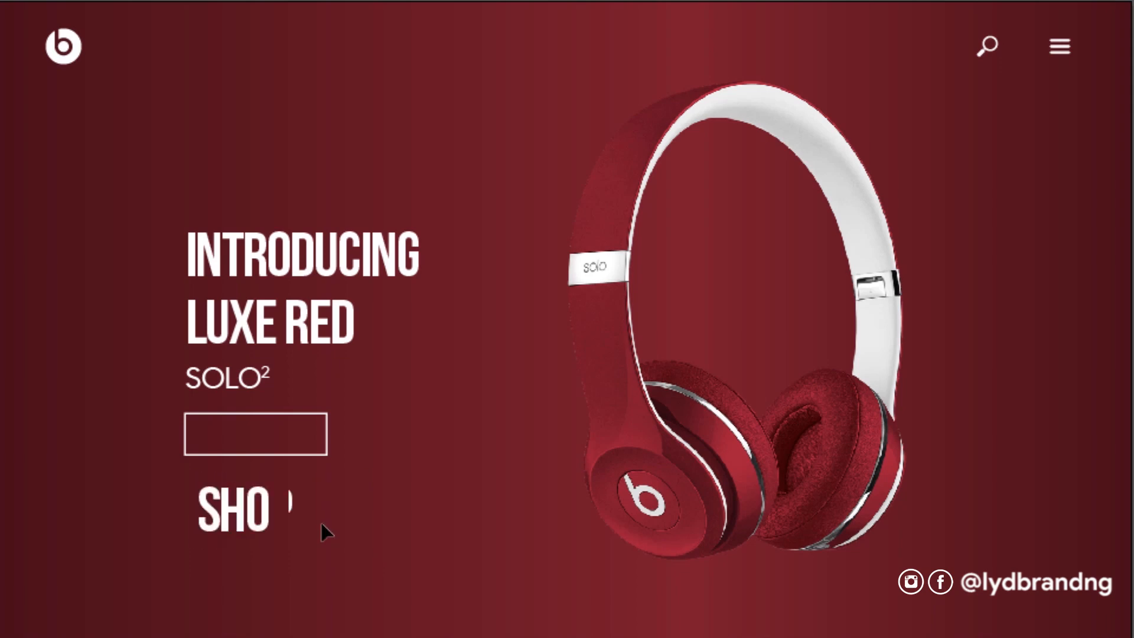
{"action": "type", "text": "W"}
Set the font size of the SHOP NOW text to 50 pt.
{"action": "key", "text": "ctrl+a"}
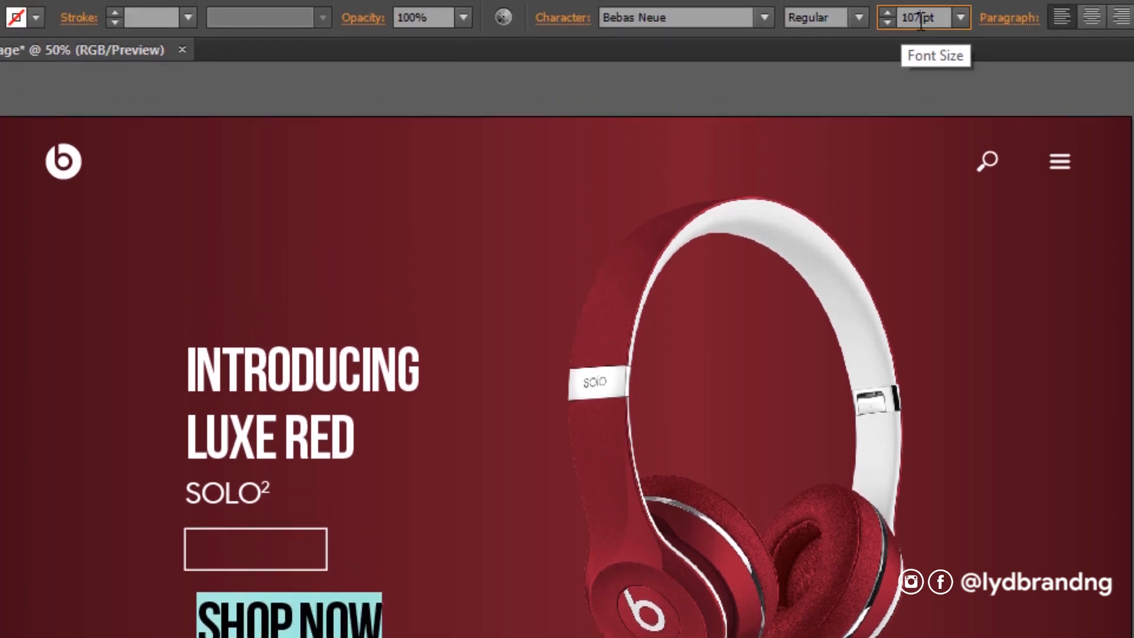
{"action": "double_click", "coordinate": [920, 18]}
{"action": "type", "text": "5"}
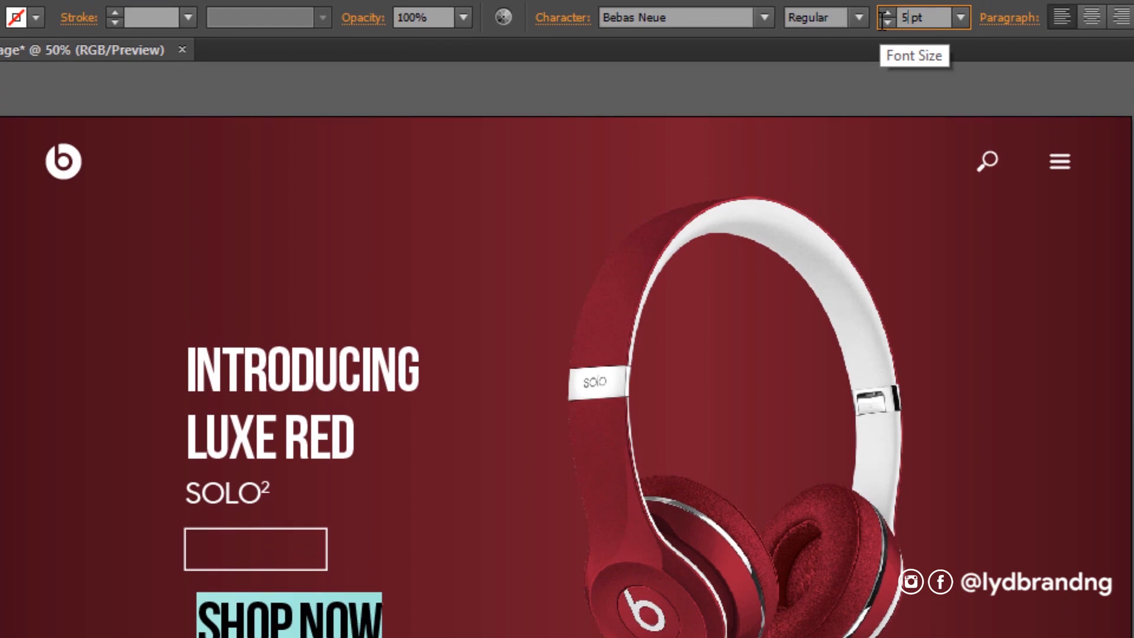
{"action": "type", "text": "0"}
{"action": "key", "text": "Return"}
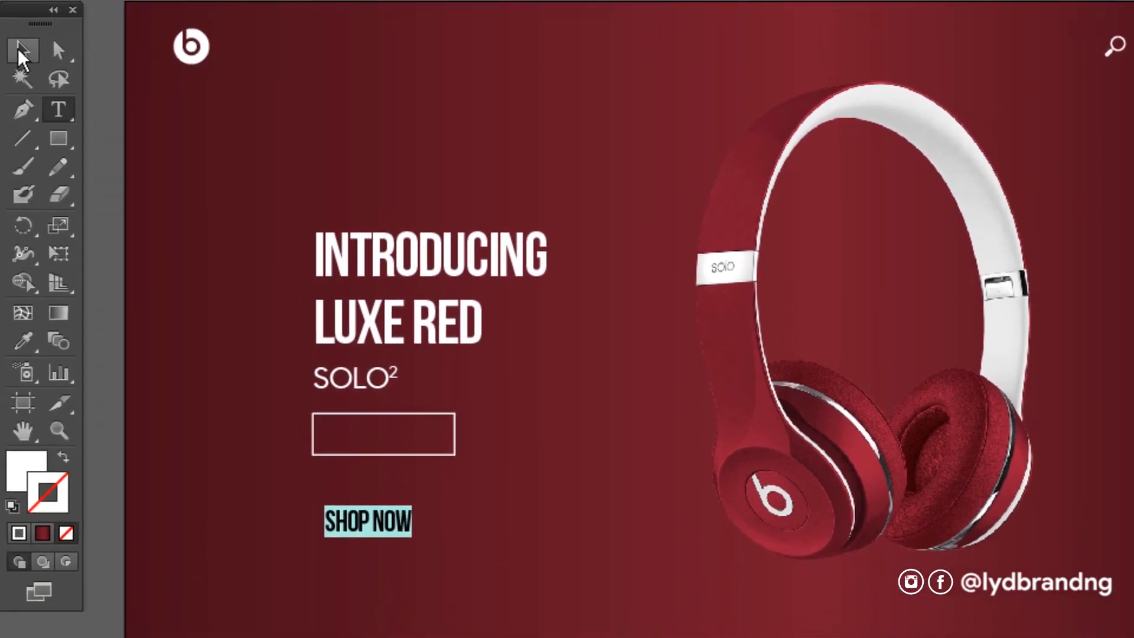
Move the SHOP NOW text up into the outlined rectangle.
{"action": "left_click", "coordinate": [21, 54]}
{"action": "left_click_drag", "start_coordinate": [376, 526], "coordinate": [388, 440]}
{"action": "left_click_drag", "start_coordinate": [272, 440], "coordinate": [271, 440]}
Centre the SHOP NOW text and the outlined rectangle on each other horizontally and vertically, and deselect them.
{"action": "left_click_drag", "start_coordinate": [161, 400], "coordinate": [380, 459]}
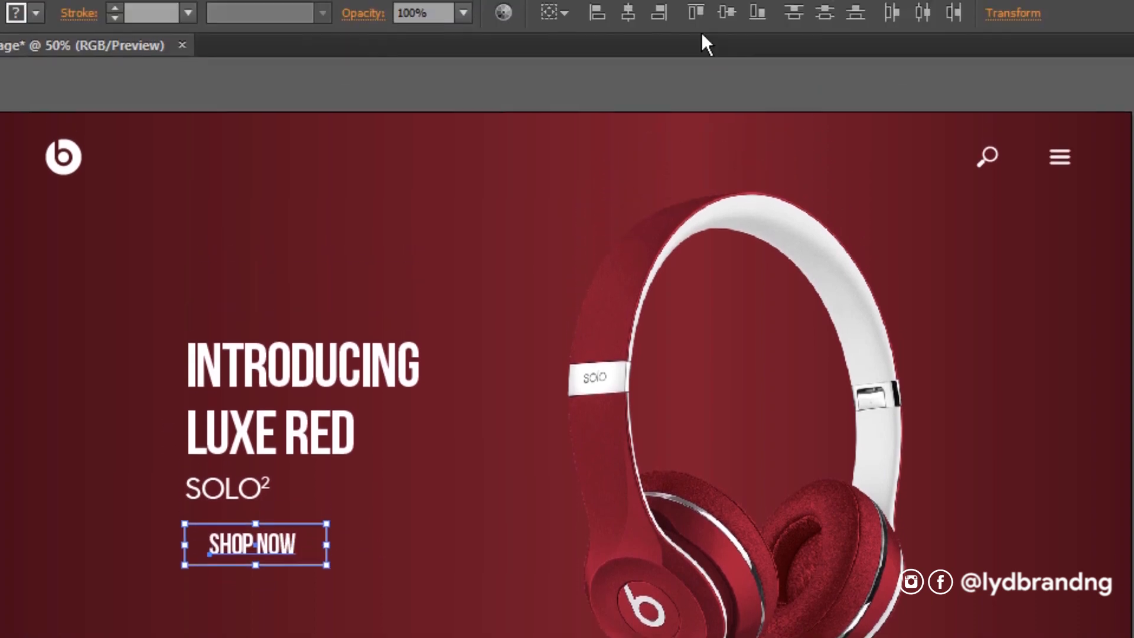
{"action": "left_click", "coordinate": [566, 13]}
{"action": "left_click", "coordinate": [566, 13]}
{"action": "left_click", "coordinate": [628, 17]}
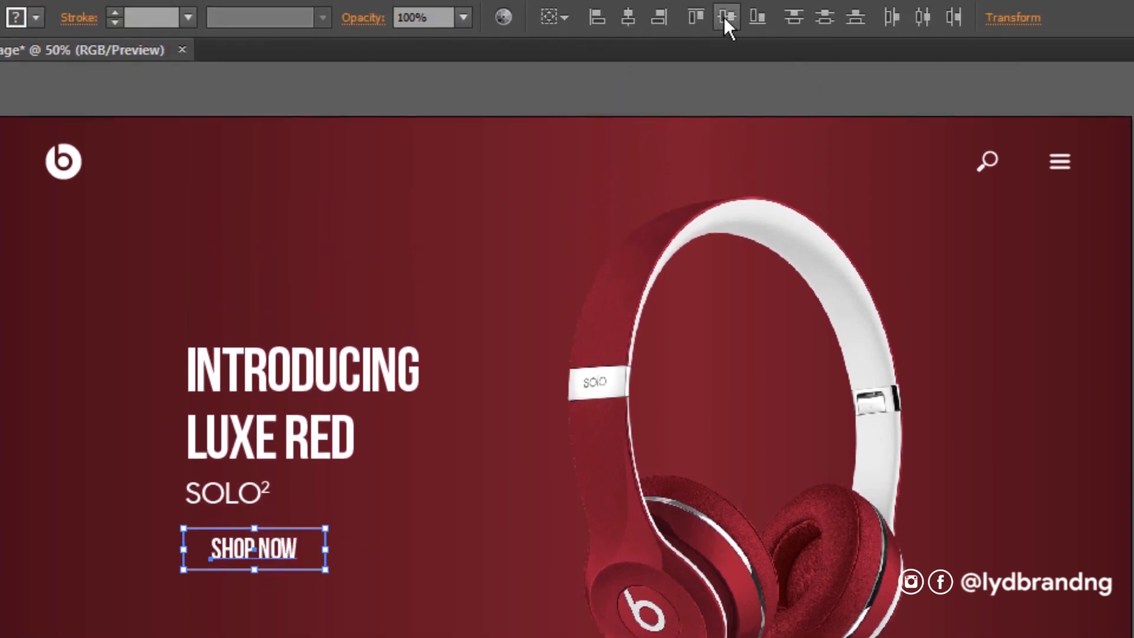
{"action": "key", "text": "ctrl+shift+o"}
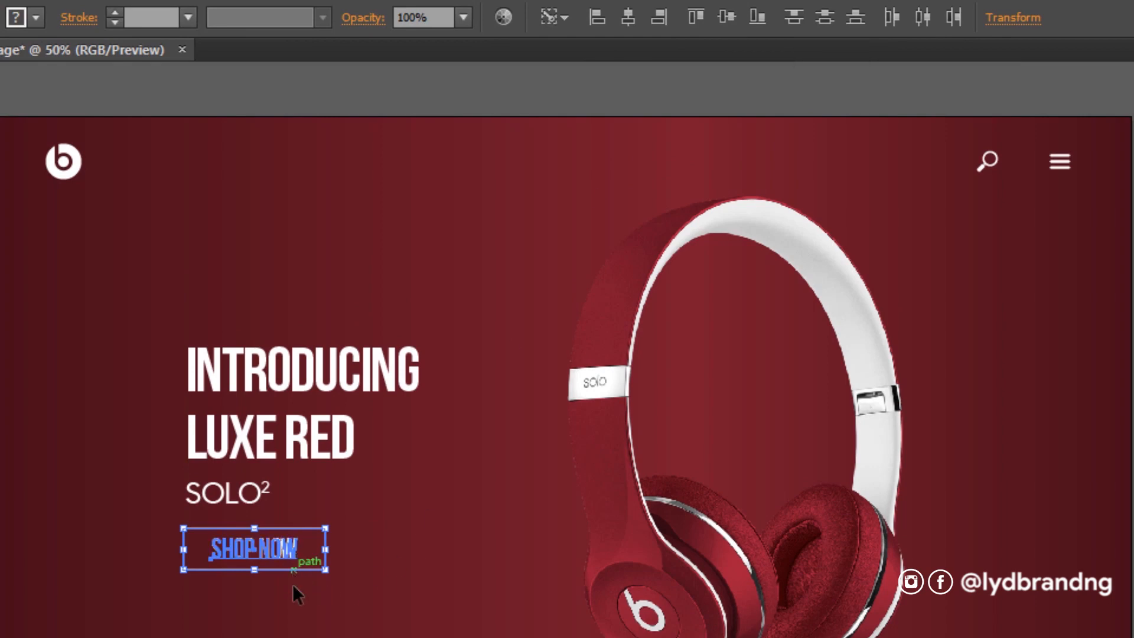
{"action": "left_click", "coordinate": [294, 591]}
Group the SHOP NOW text with its rectangle and align the button and the three heading lines by their left edges.
{"action": "left_click_drag", "start_coordinate": [174, 591], "coordinate": [390, 518]}
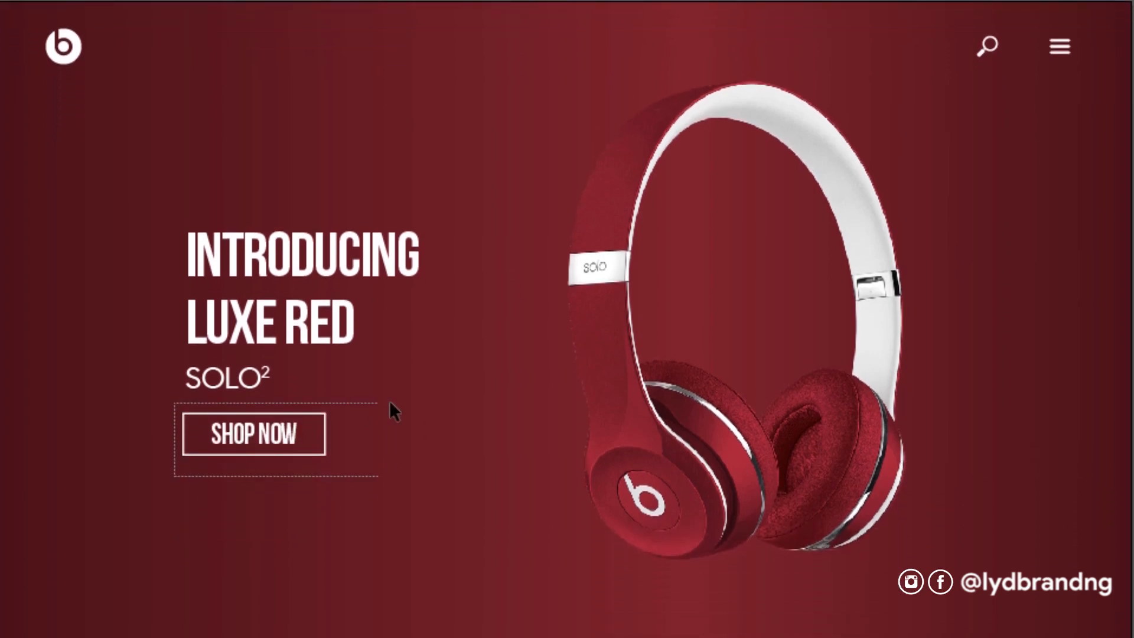
{"action": "left_click_drag", "start_coordinate": [390, 403], "coordinate": [395, 402]}
{"action": "right_click", "coordinate": [331, 391]}
{"action": "left_click", "coordinate": [393, 504]}
{"action": "left_click_drag", "start_coordinate": [158, 185], "coordinate": [445, 523]}
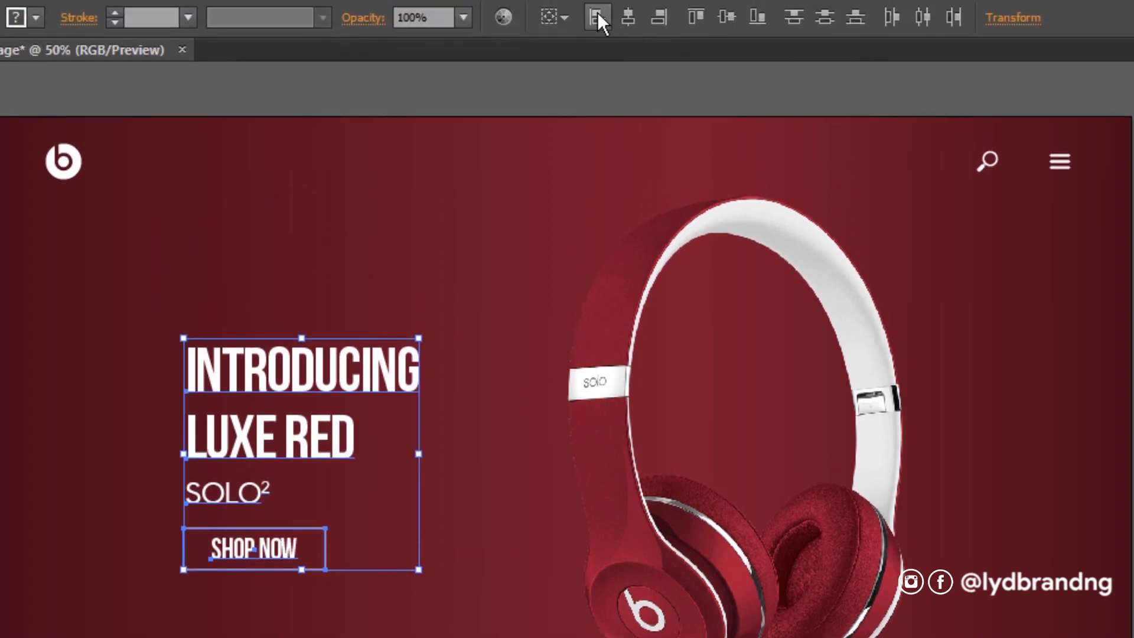
{"action": "left_click", "coordinate": [596, 17]}
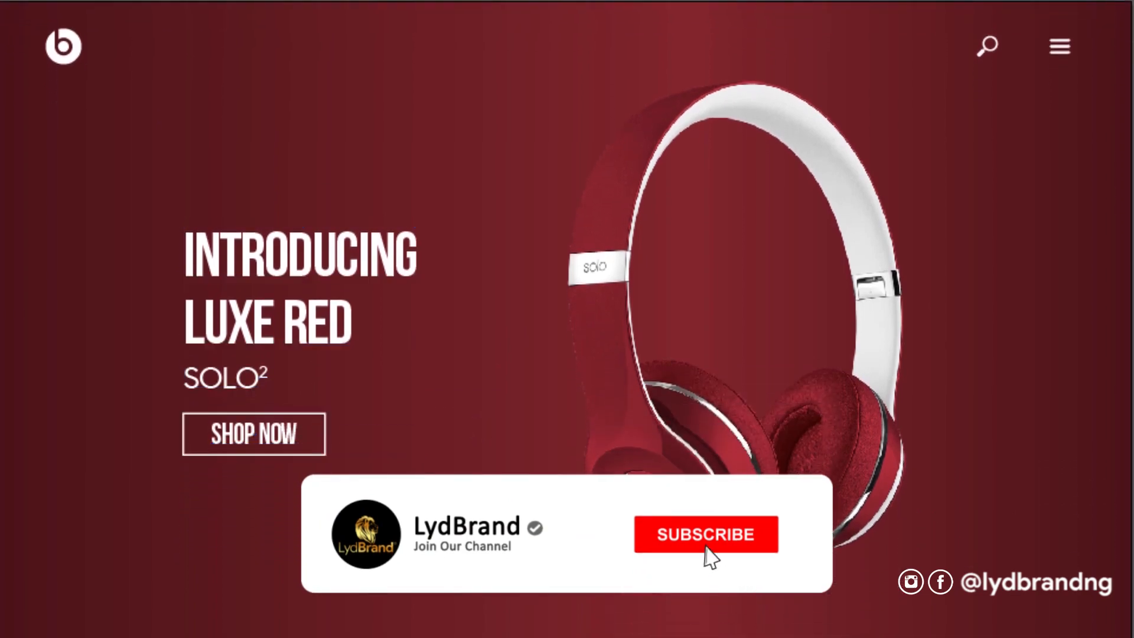
Place the share icon from the icon files into the artwork.
{"action": "key", "text": "ctrl+shift+p"}
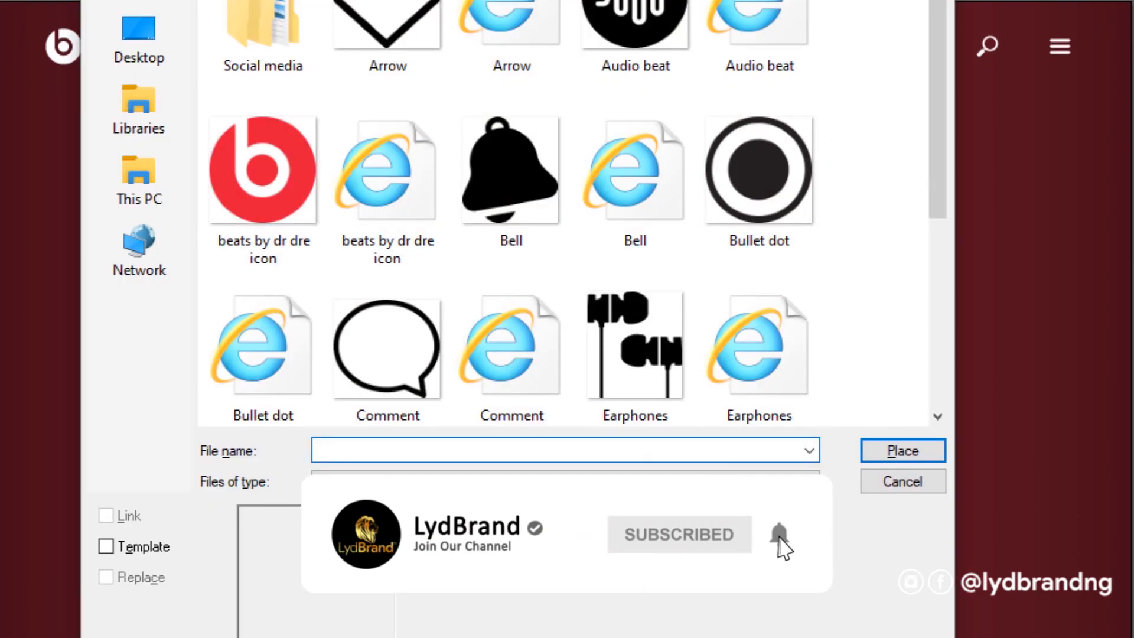
{"action": "left_click_drag", "start_coordinate": [937, 95], "coordinate": [939, 331]}
{"action": "double_click", "coordinate": [522, 337]}
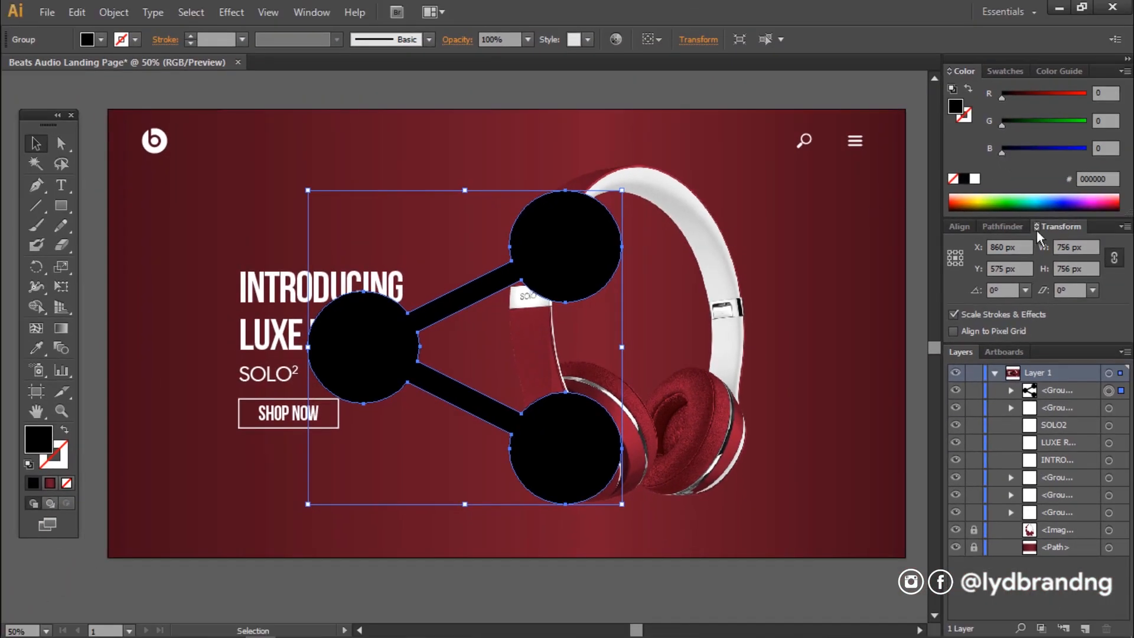
Resize the share icon proportionally to 35 px wide, fill it with white and deselect it.
{"action": "left_click", "coordinate": [1044, 248]}
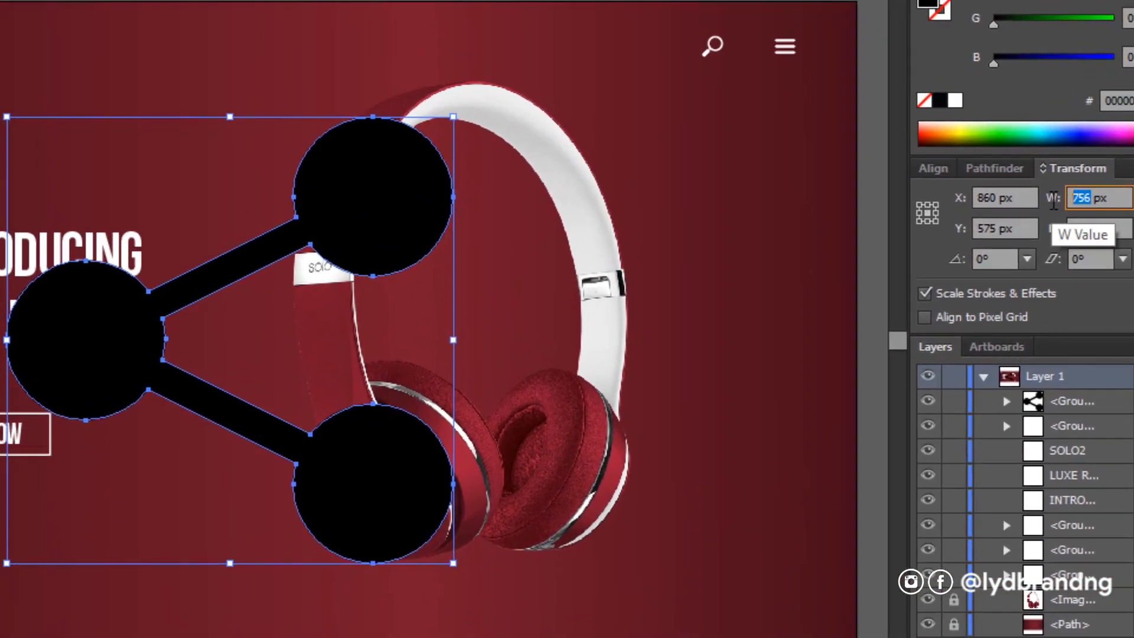
{"action": "type", "text": "35"}
{"action": "key", "text": "Return"}
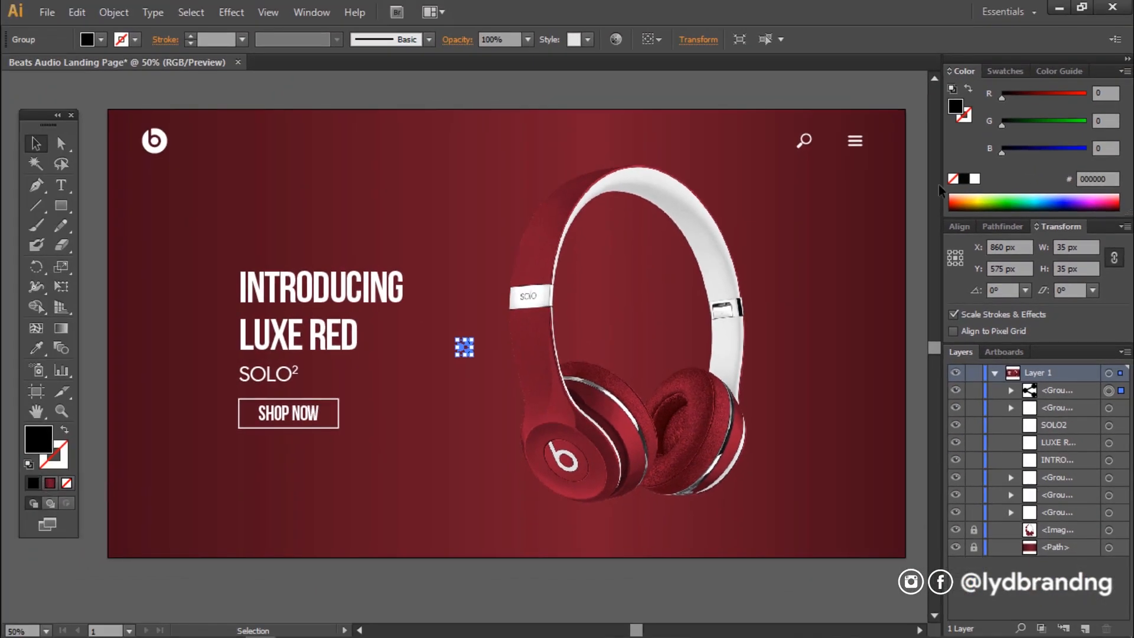
{"action": "left_click", "coordinate": [975, 179]}
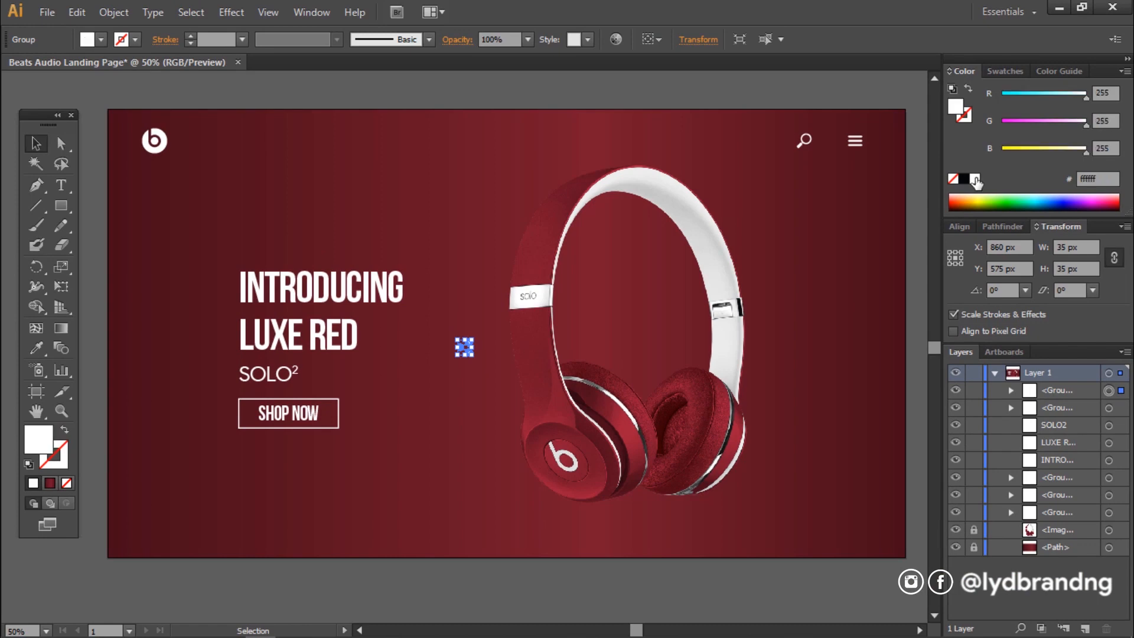
{"action": "left_click", "coordinate": [465, 396]}
Position the share icon at X 113 px and Y 998 px, below the Beats logo, and deselect it.
{"action": "left_click_drag", "start_coordinate": [451, 332], "coordinate": [489, 377]}
{"action": "double_click", "coordinate": [1012, 247]}
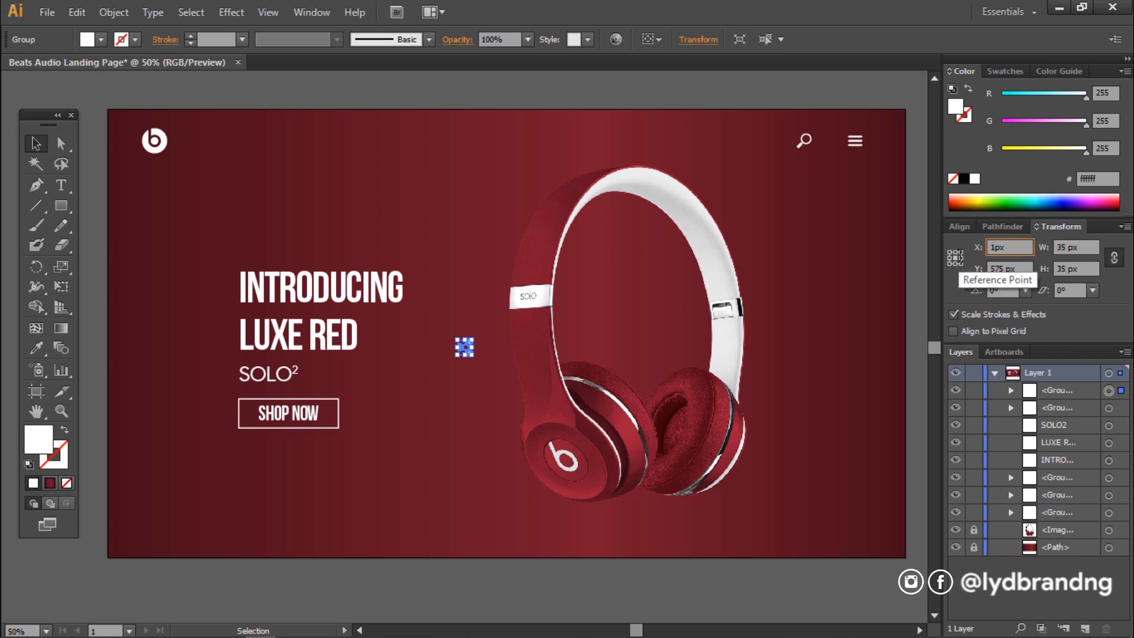
{"action": "key", "text": "Tab"}
{"action": "type", "text": "9"}
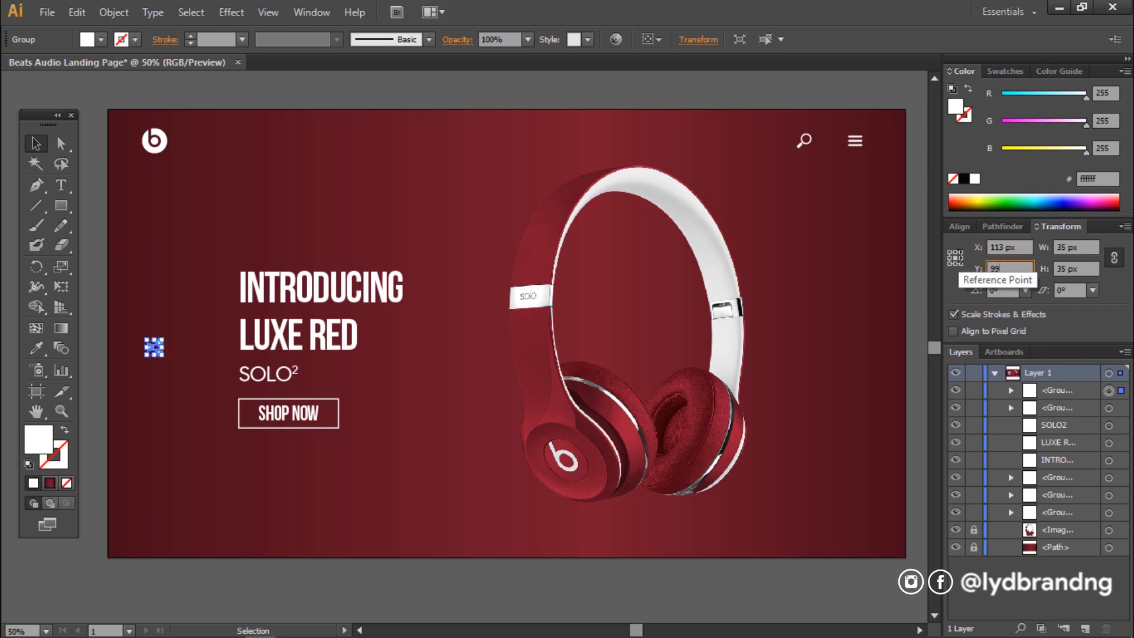
{"action": "type", "text": "98"}
{"action": "key", "text": "Return"}
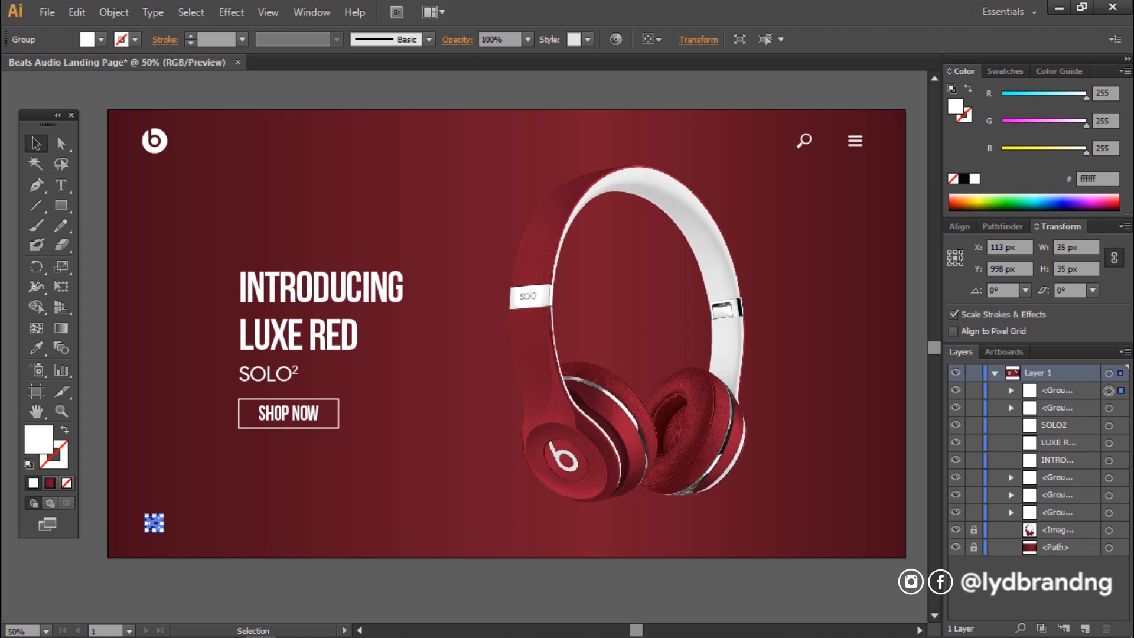
{"action": "left_click", "coordinate": [258, 558]}
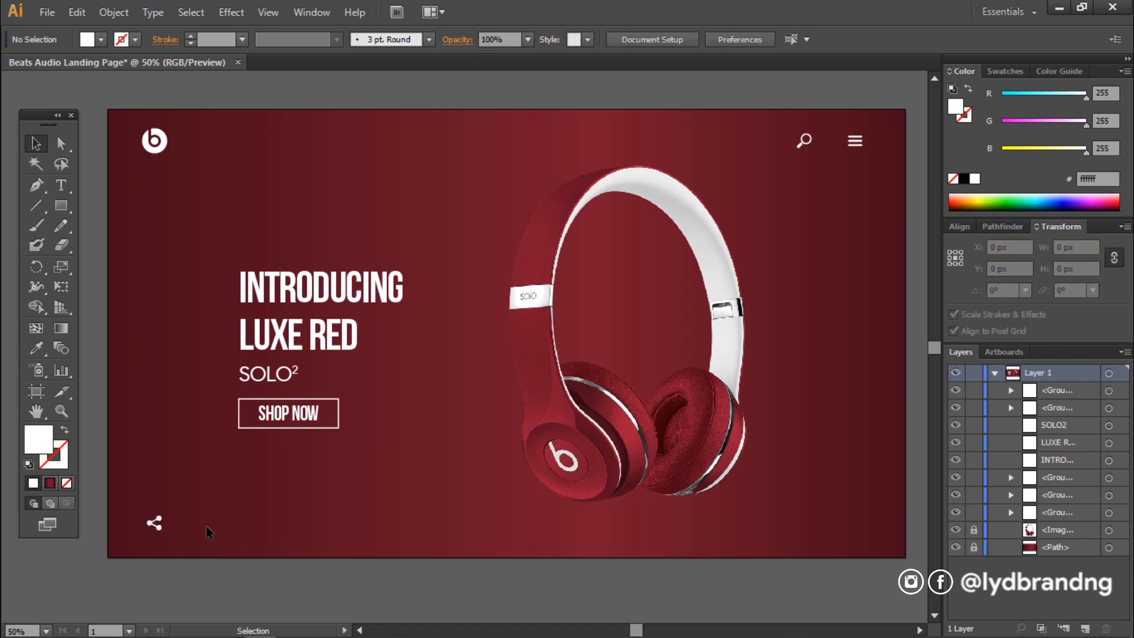
Place the Arrow icon, a downward chevron, from the icon files into the artwork.
{"action": "key", "text": "ctrl+shift+p"}
{"action": "double_click", "coordinate": [468, 142]}
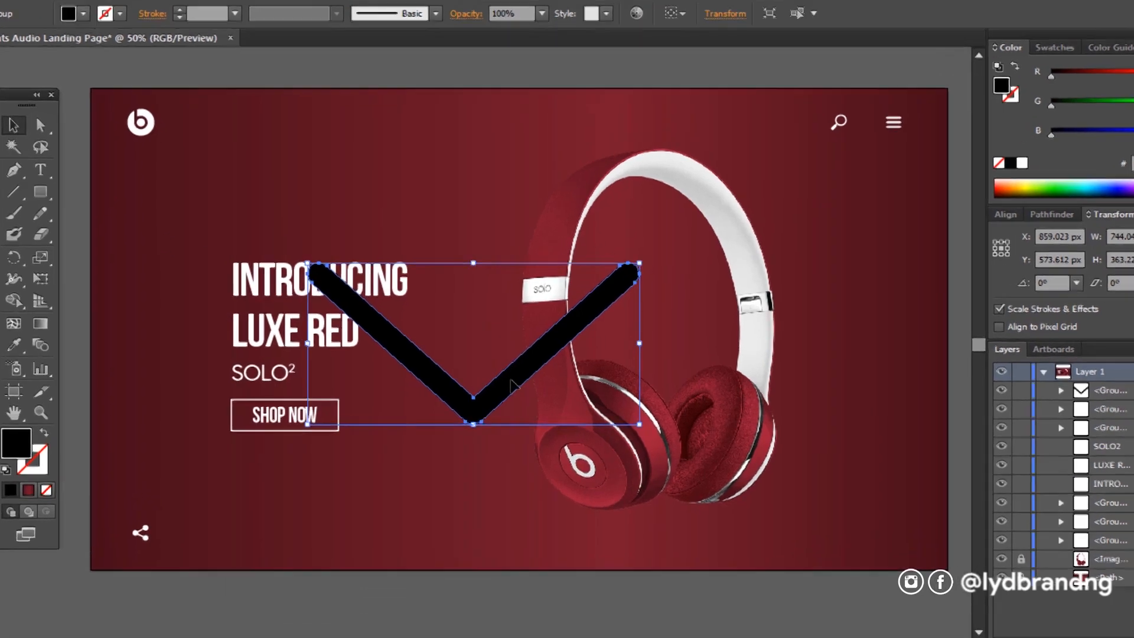
Rotate the placed downward chevron arrow by 90° so it points right.
{"action": "right_click", "coordinate": [498, 385]}
{"action": "mouse_move", "coordinate": [566, 519]}
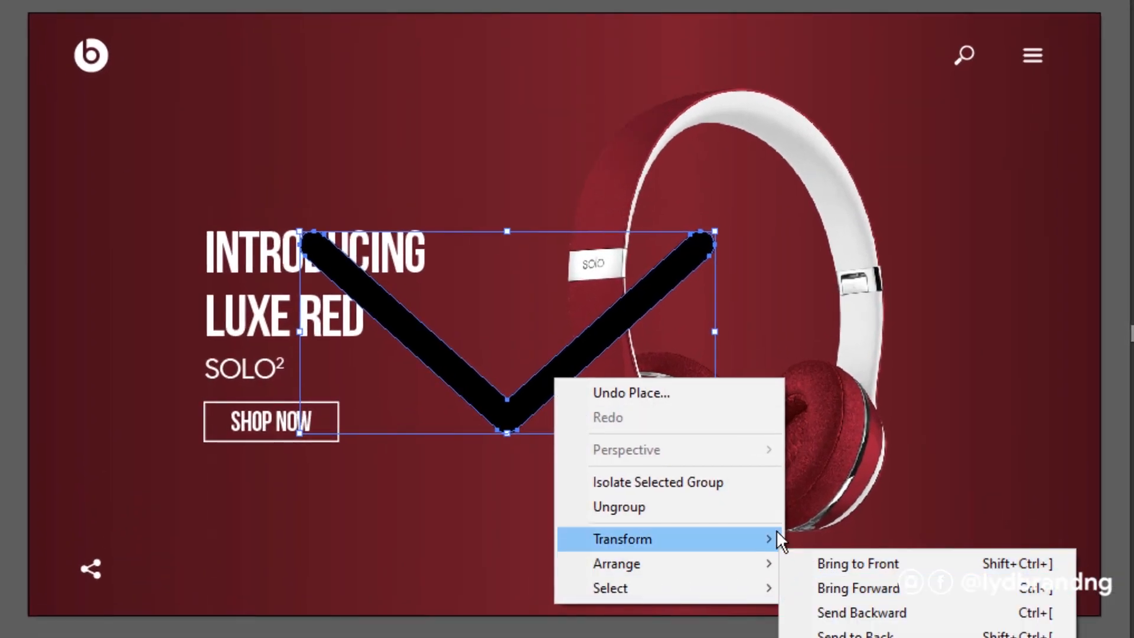
{"action": "mouse_move", "coordinate": [768, 538]}
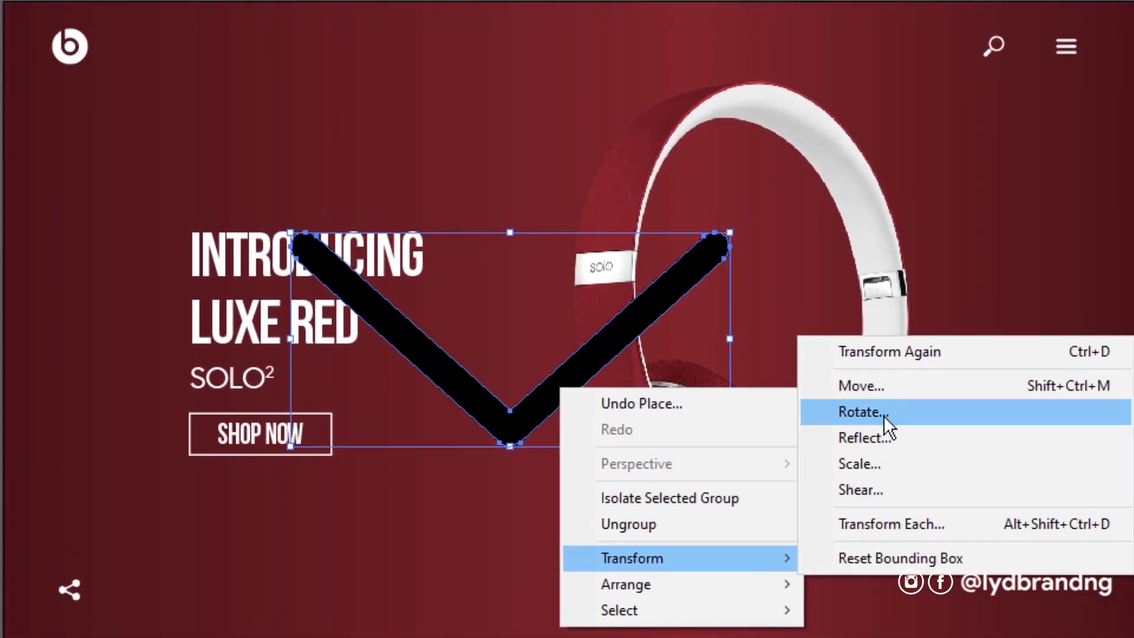
{"action": "left_click", "coordinate": [884, 413]}
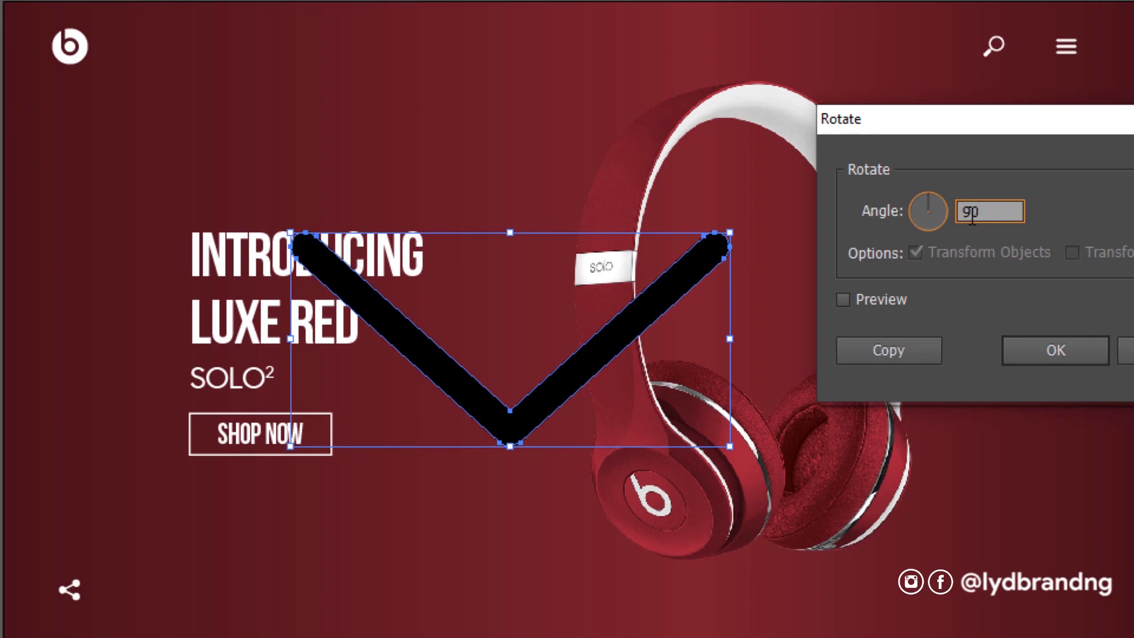
{"action": "left_click", "coordinate": [844, 300]}
{"action": "left_click", "coordinate": [1032, 356]}
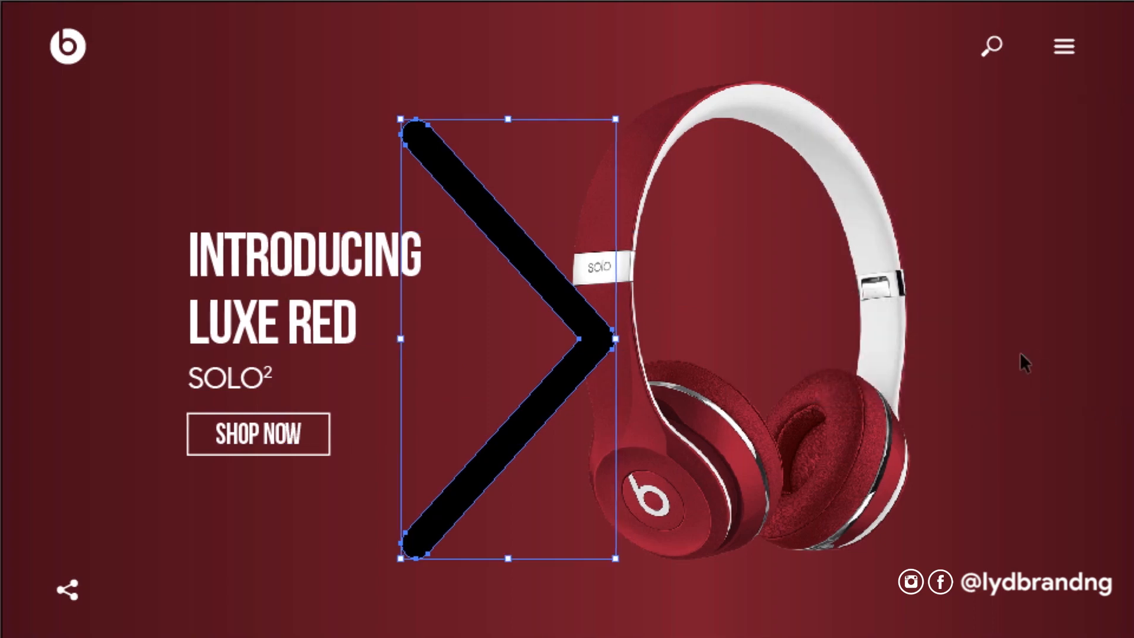
Fill the rotated arrow with white and resize it to 16 px wide and 27 px high.
{"action": "left_click", "coordinate": [955, 100]}
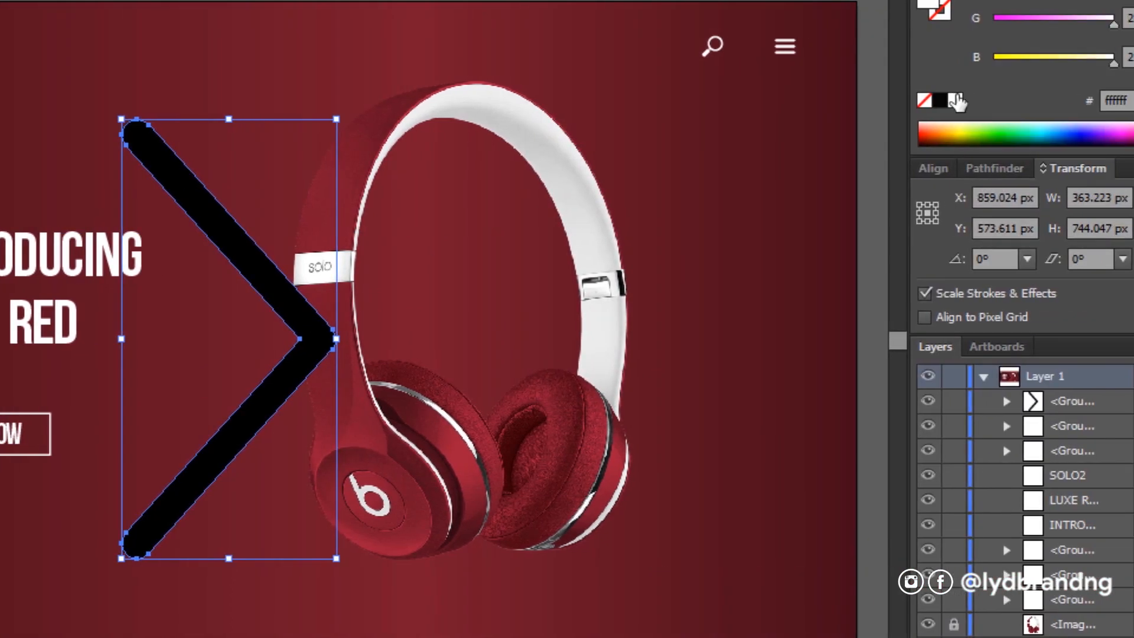
{"action": "left_click_drag", "start_coordinate": [1115, 199], "coordinate": [1078, 198]}
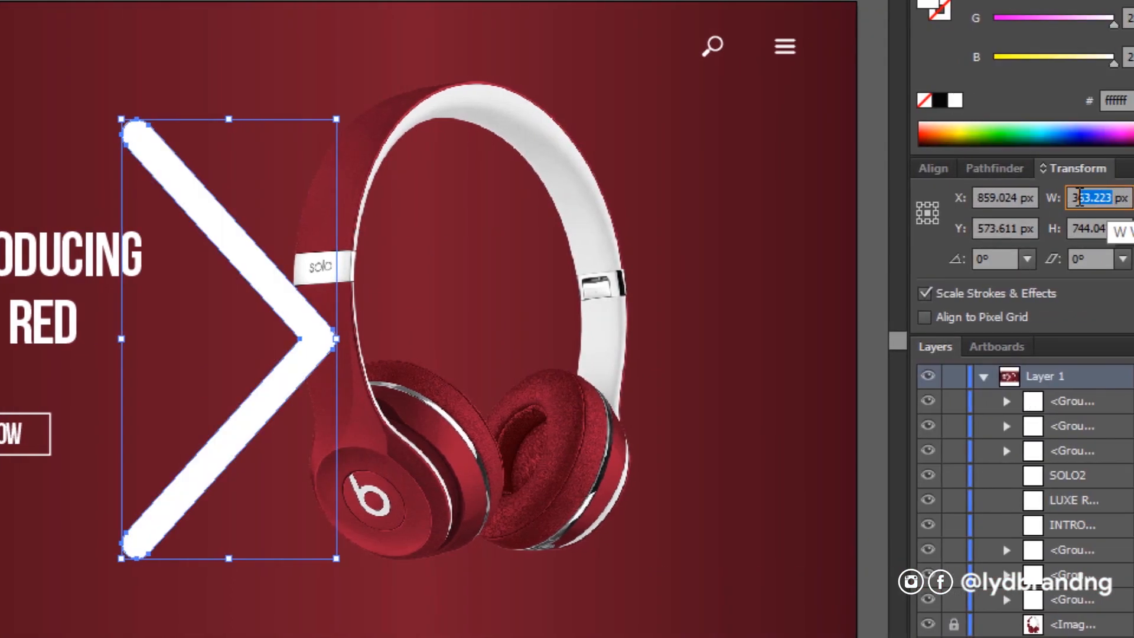
{"action": "type", "text": "16"}
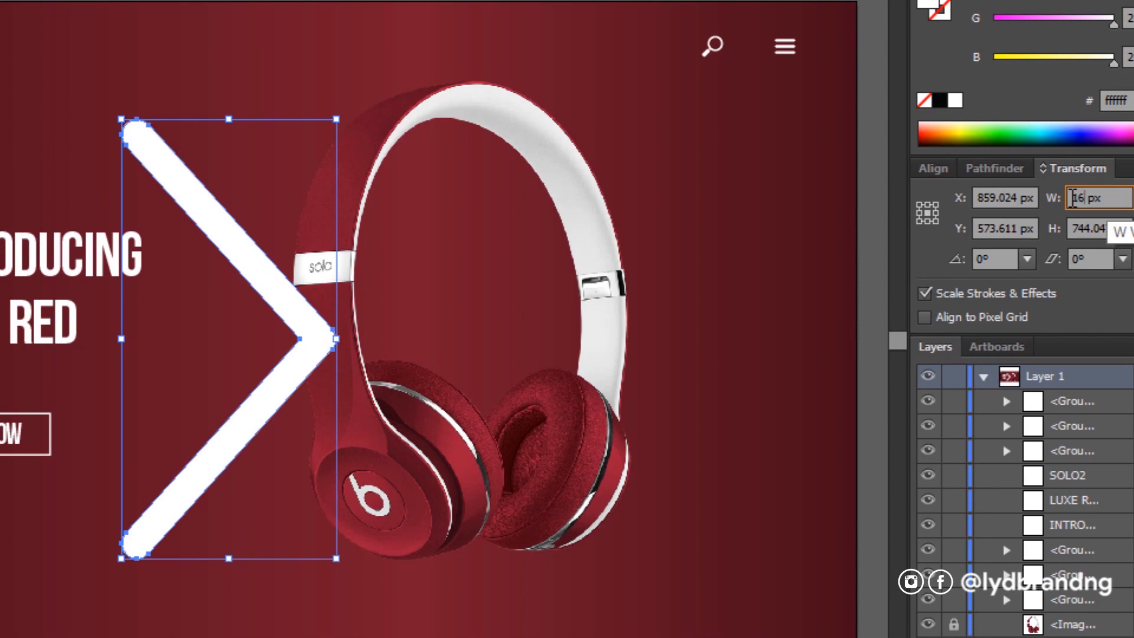
{"action": "key", "text": "Tab"}
{"action": "type", "text": "27"}
{"action": "key", "text": "Return"}
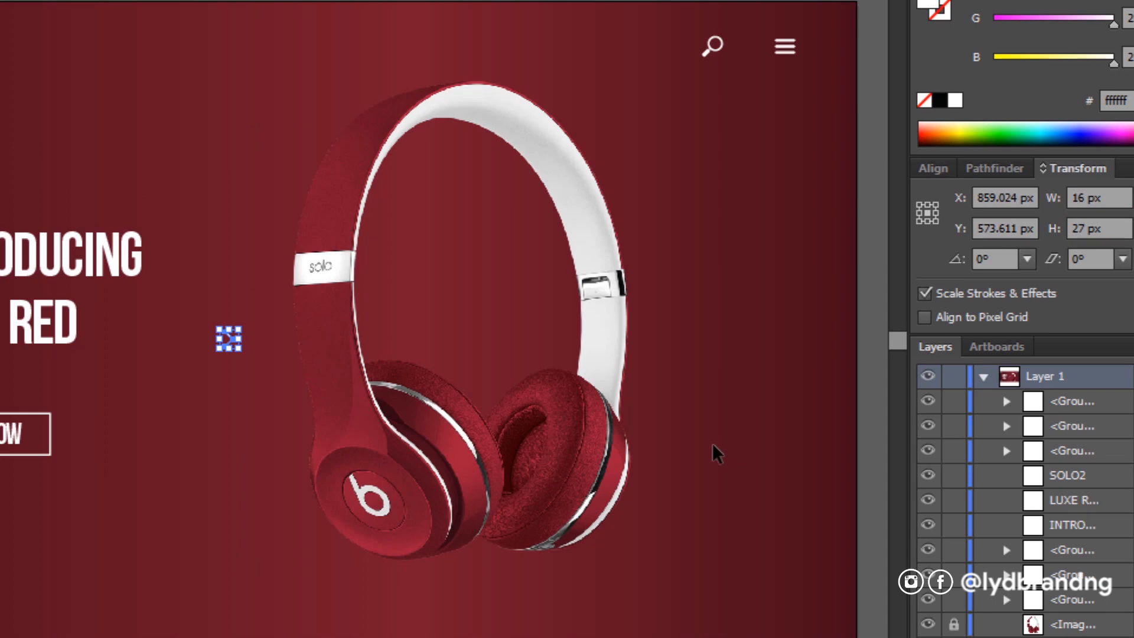
Position the white arrow at X 1811 px and Y 1004 px, in the artboard's lower right corner.
{"action": "left_click", "coordinate": [221, 377]}
{"action": "left_click", "coordinate": [228, 339]}
{"action": "left_click_drag", "start_coordinate": [1021, 198], "coordinate": [947, 197]}
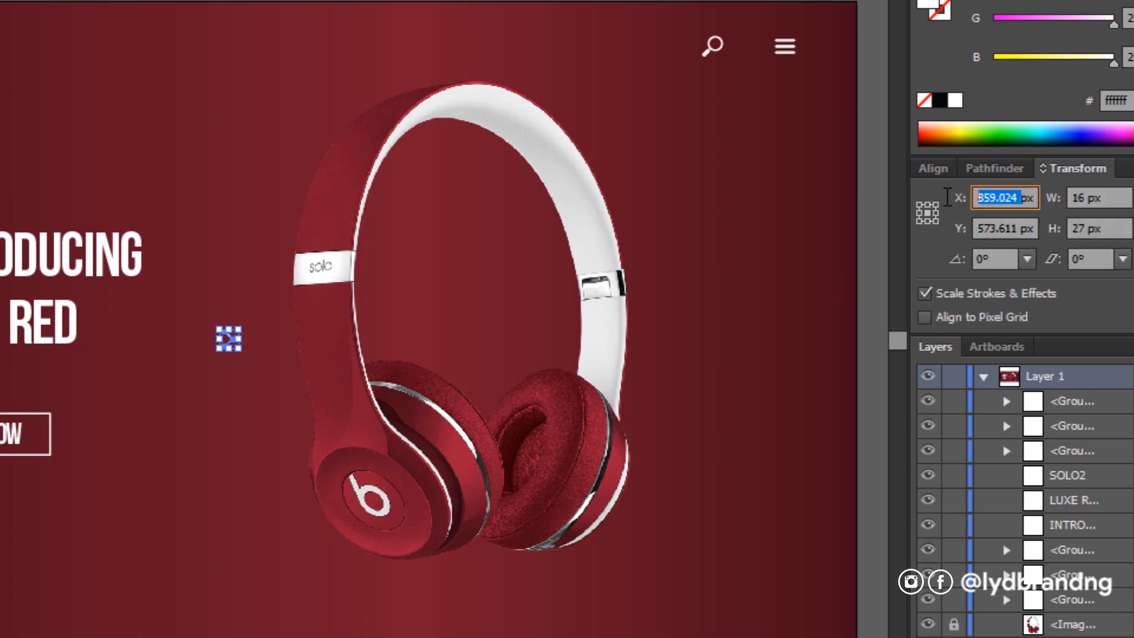
{"action": "type", "text": "1811"}
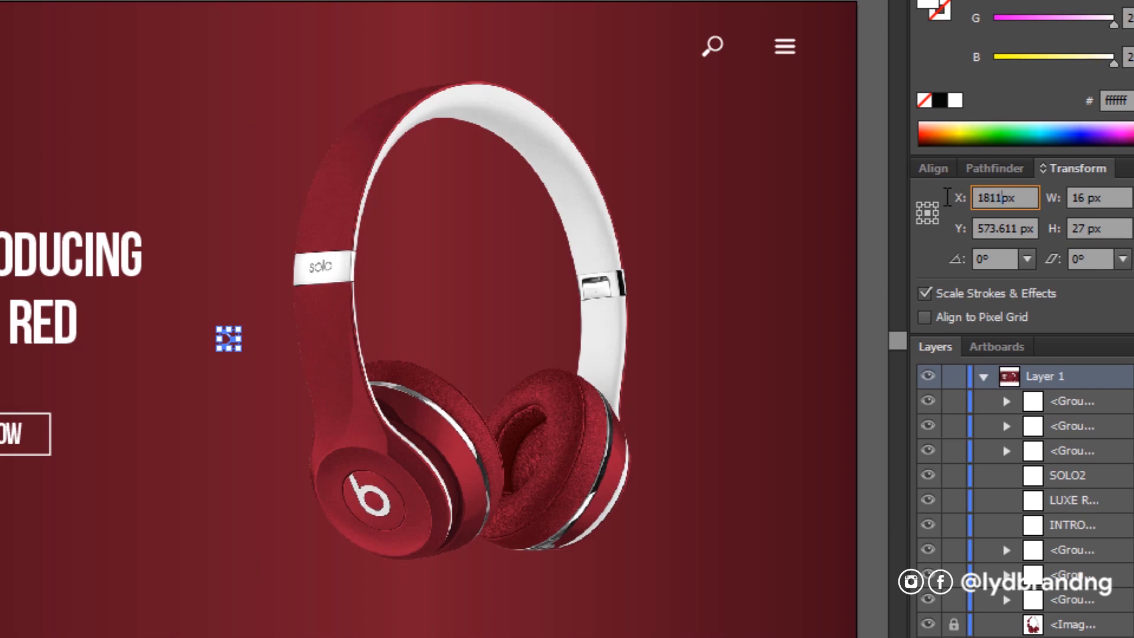
{"action": "key", "text": "Tab"}
{"action": "type", "text": "1"}
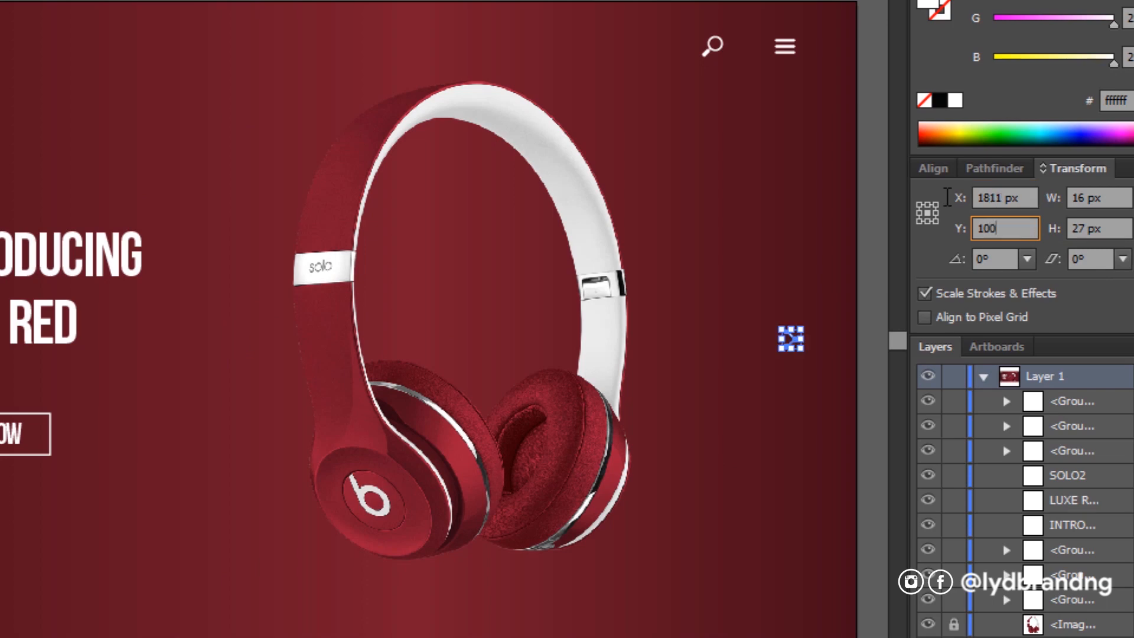
{"action": "type", "text": "004"}
{"action": "key", "text": "Return"}
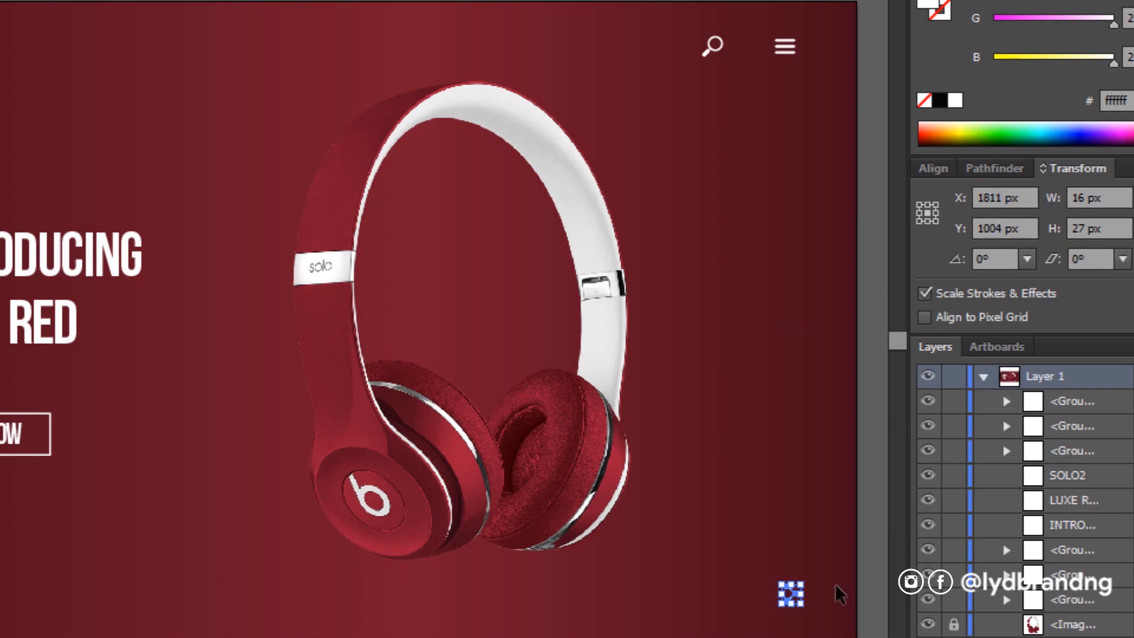
Create a mirrored copy of the arrow by reflecting it across the vertical axis.
{"action": "left_click", "coordinate": [792, 593]}
{"action": "right_click", "coordinate": [794, 596]}
{"action": "mouse_move", "coordinate": [842, 565]}
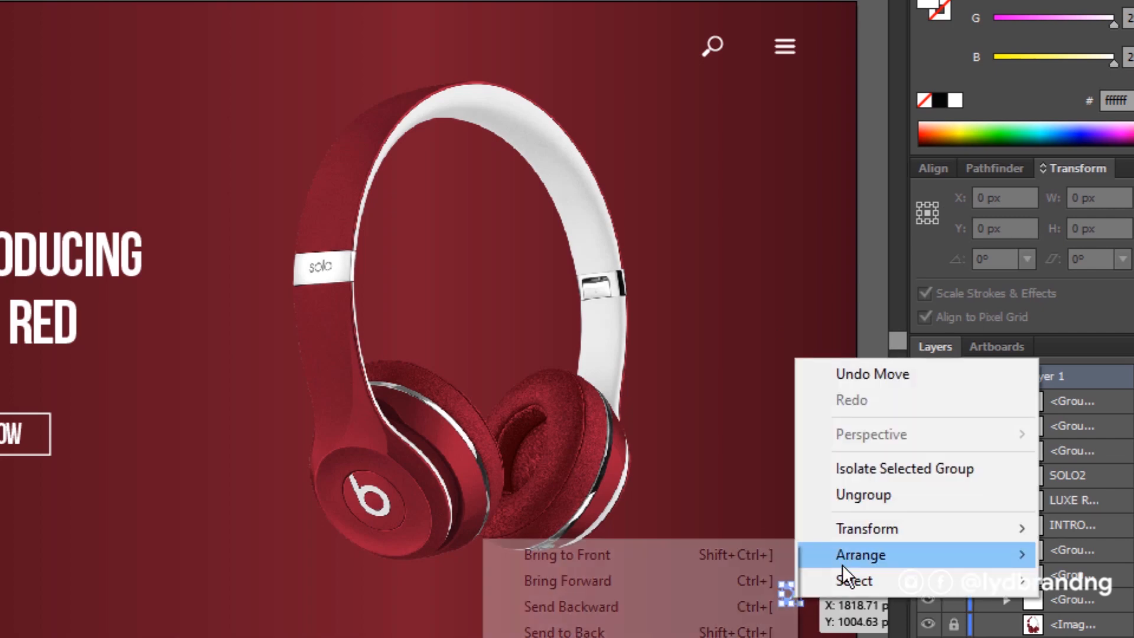
{"action": "mouse_move", "coordinate": [848, 535]}
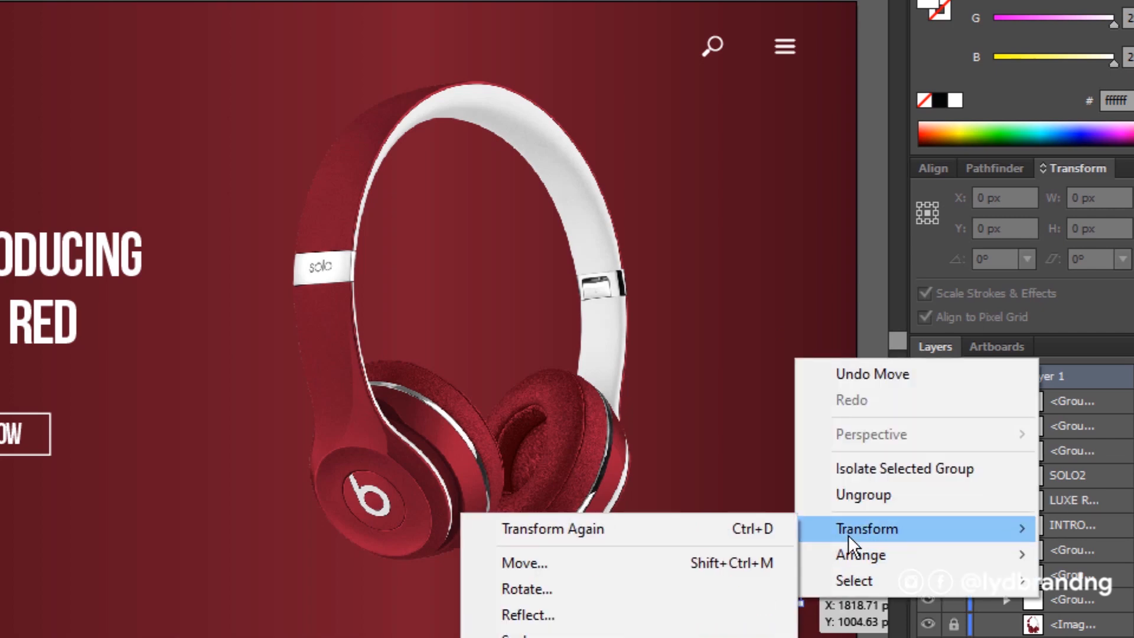
{"action": "left_click", "coordinate": [763, 611]}
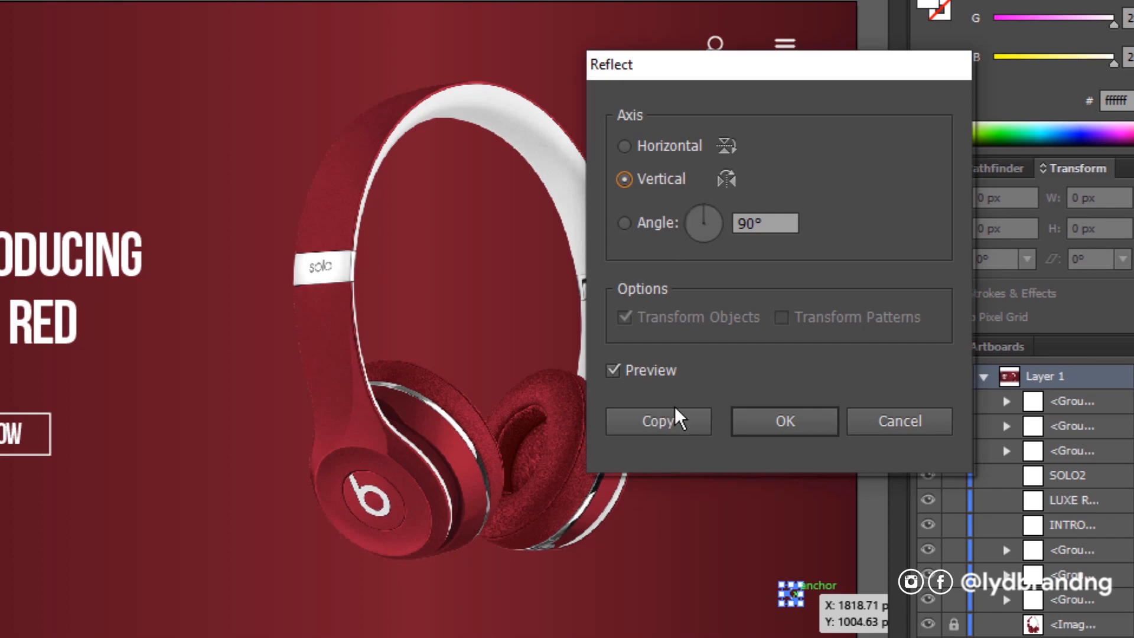
{"action": "left_click", "coordinate": [673, 420]}
Move the mirrored arrow left of the original arrow to X 1771 px.
{"action": "key", "text": "shift+Left"}
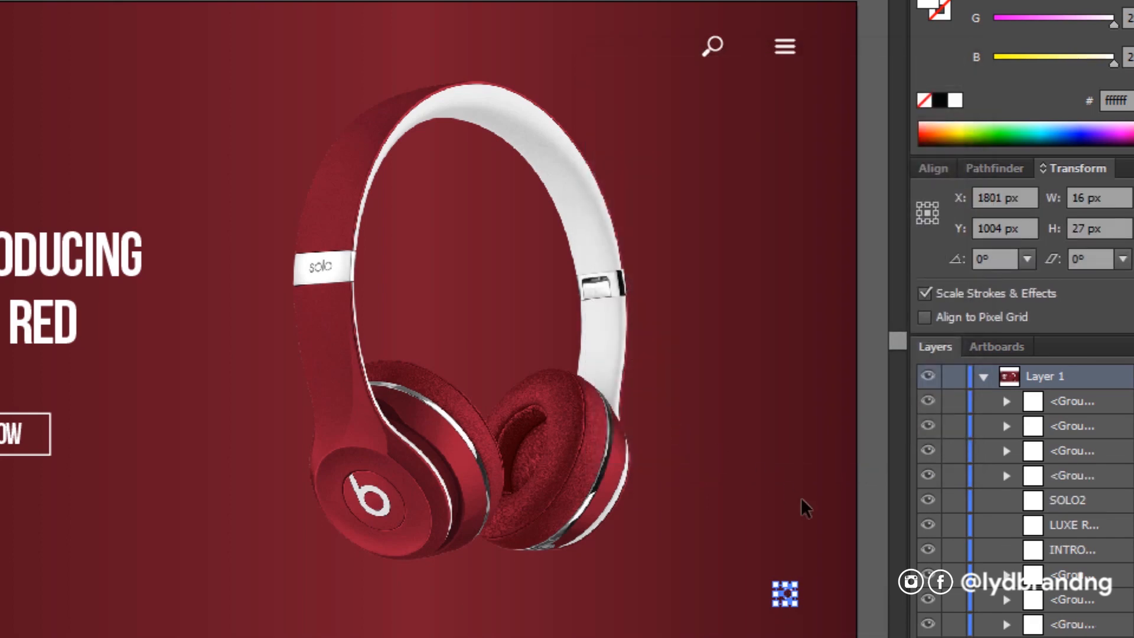
{"action": "left_click", "coordinate": [810, 596]}
{"action": "left_click", "coordinate": [785, 597]}
{"action": "key", "text": "shift+Left"}
{"action": "key", "text": "shift+Left"}
{"action": "key", "text": "shift+Left"}
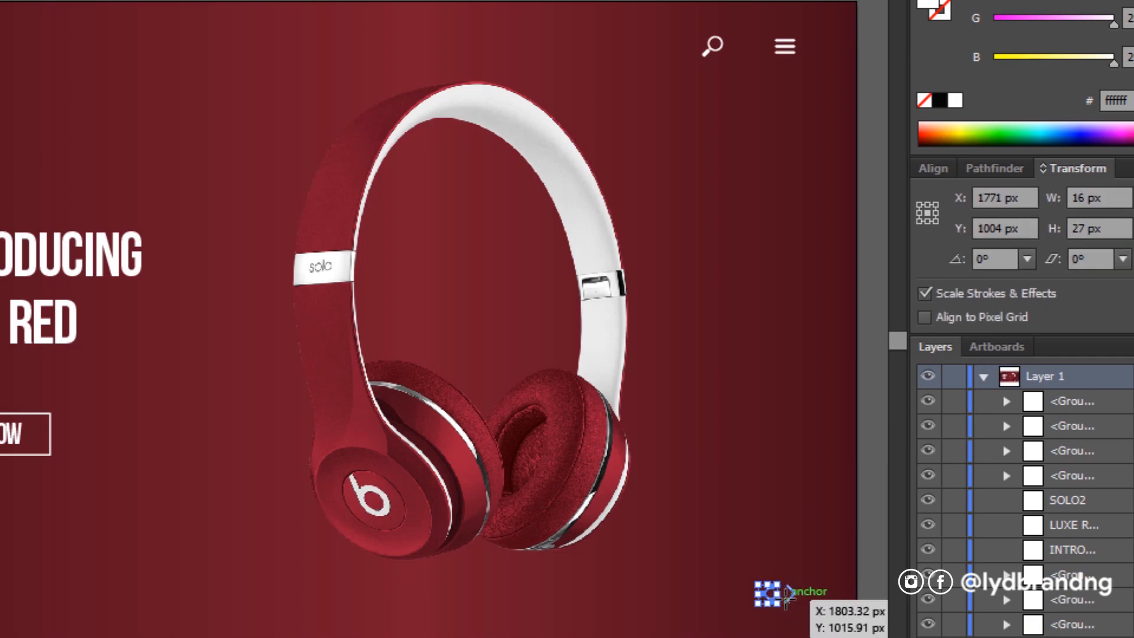
Group the left and right arrows into one object and deselect it.
{"action": "left_click", "coordinate": [785, 619]}
{"action": "left_click_drag", "start_coordinate": [734, 552], "coordinate": [816, 628]}
{"action": "right_click", "coordinate": [786, 587]}
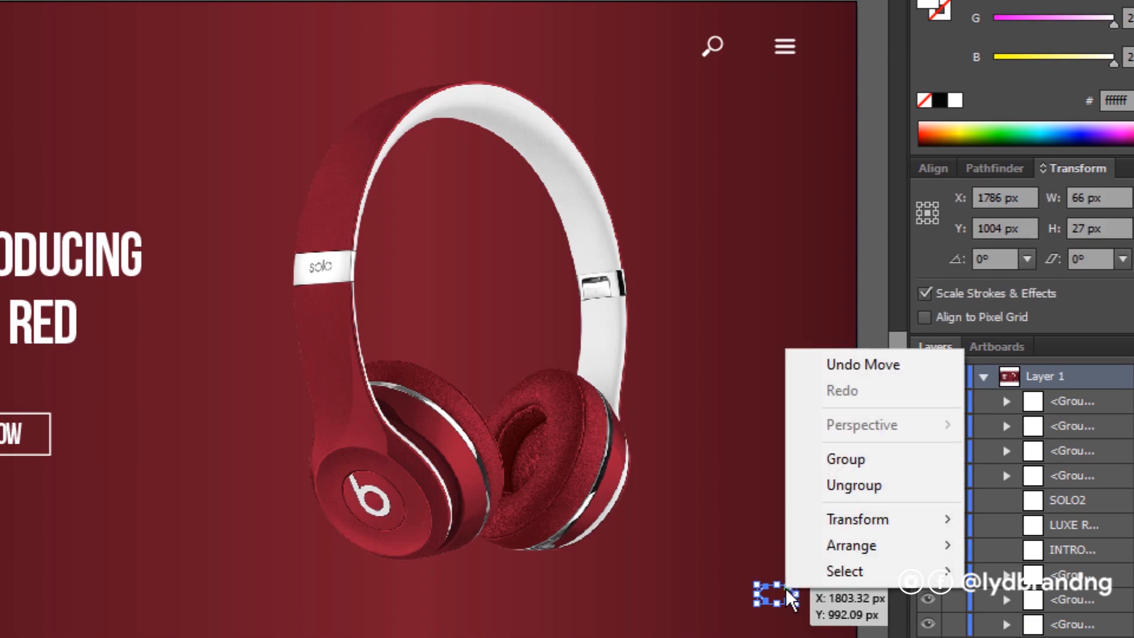
{"action": "left_click", "coordinate": [828, 456]}
{"action": "left_click_drag", "start_coordinate": [819, 24], "coordinate": [747, 635]}
{"action": "left_click", "coordinate": [747, 635]}
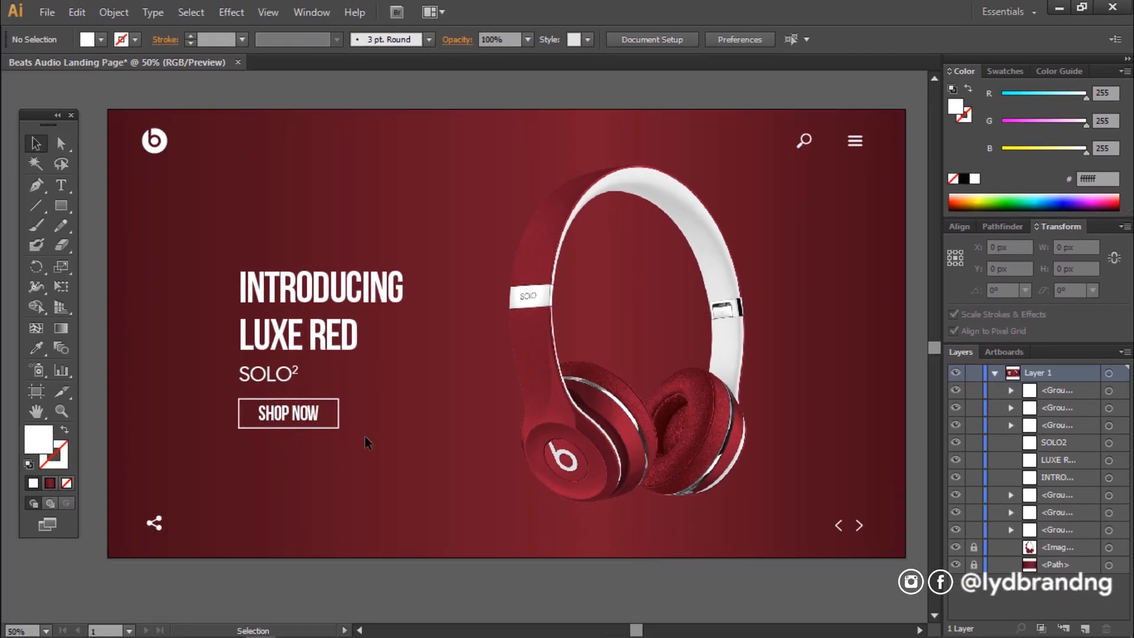
Draw a horizontal line segment 33 px long below the headphones.
{"action": "left_click", "coordinate": [36, 205]}
{"action": "left_click", "coordinate": [584, 525]}
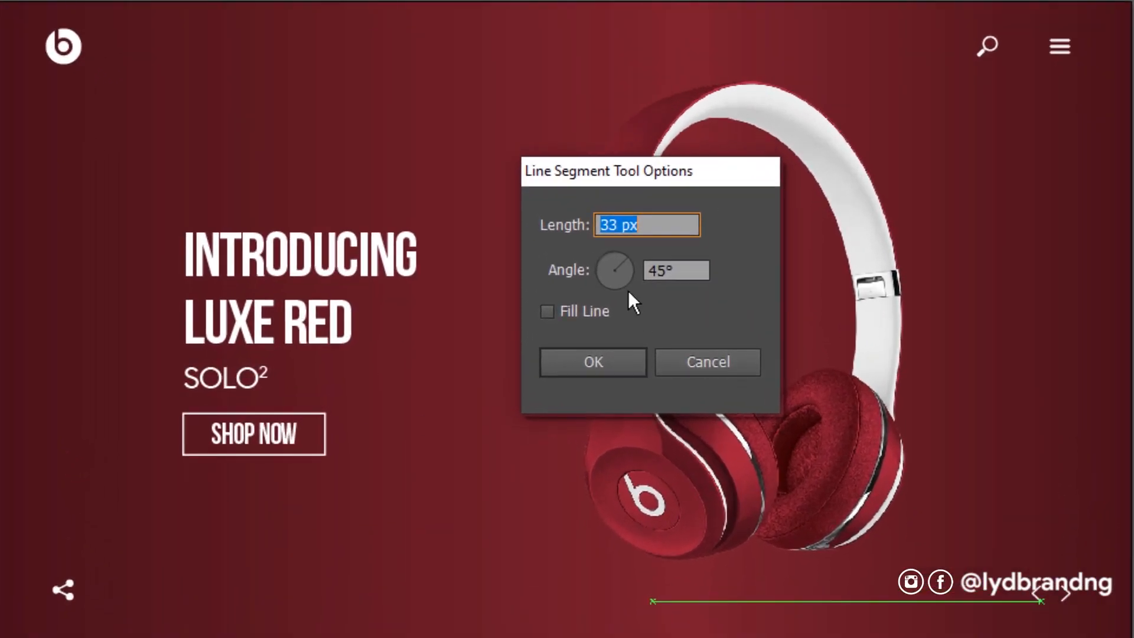
{"action": "left_click", "coordinate": [551, 297]}
{"action": "left_click", "coordinate": [632, 271]}
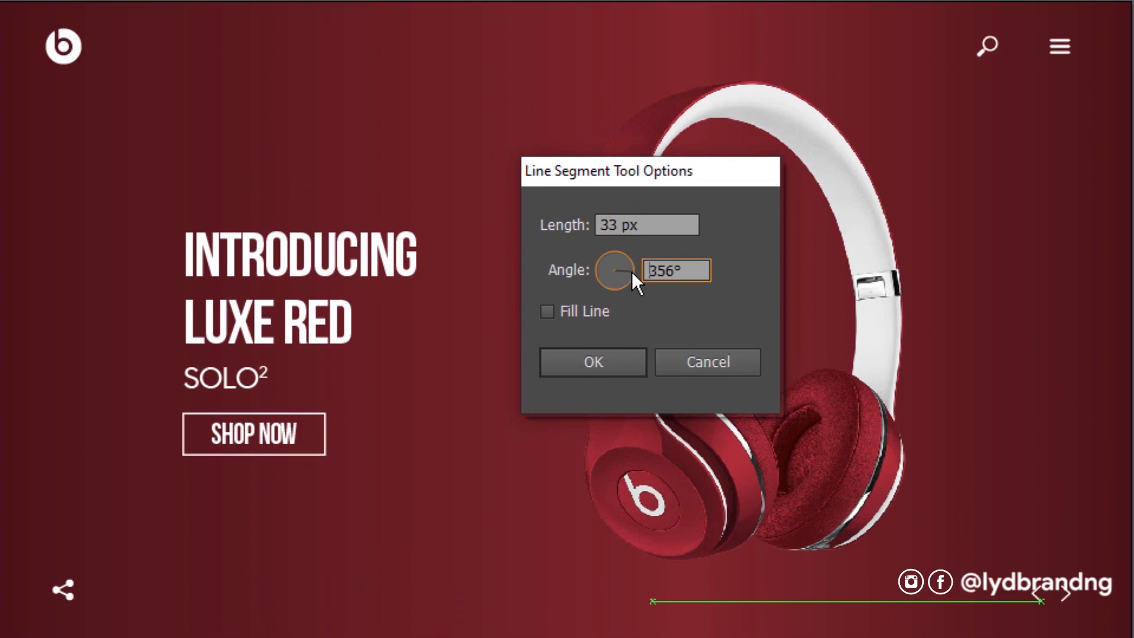
{"action": "left_click", "coordinate": [633, 270]}
{"action": "left_click", "coordinate": [624, 358]}
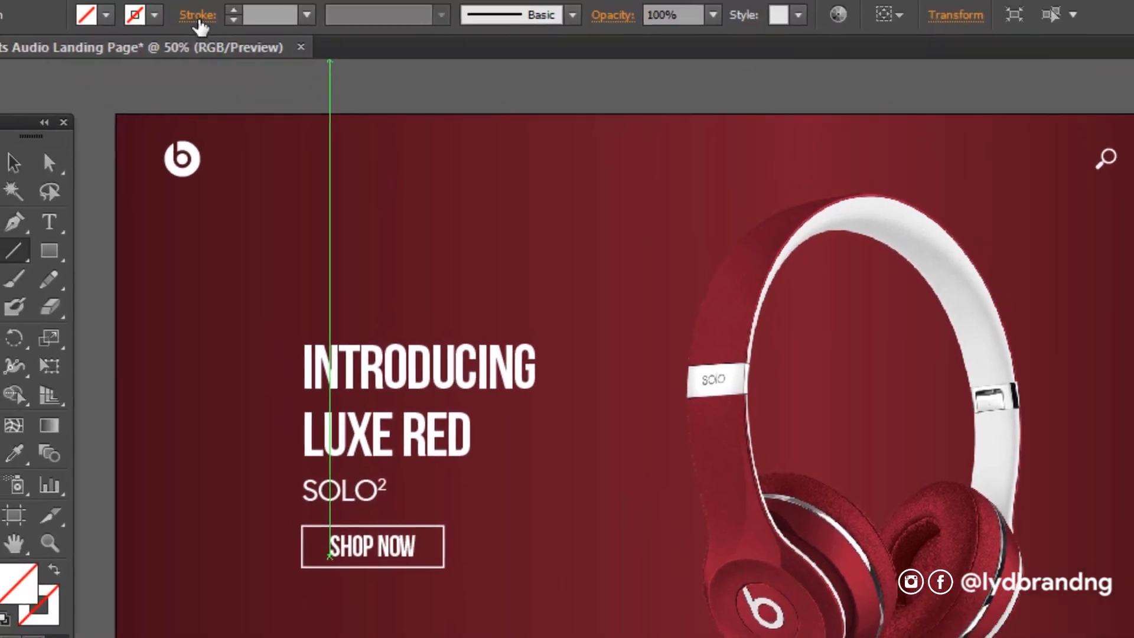
Set the line's stroke weight to 5 pt.
{"action": "left_click", "coordinate": [200, 20]}
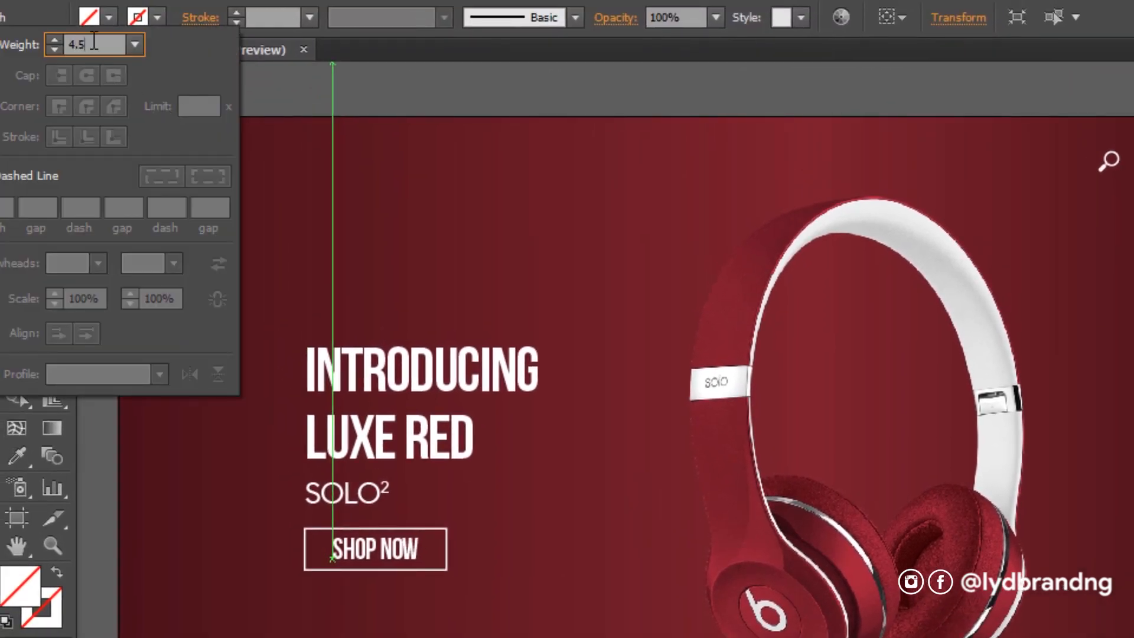
{"action": "type", "text": "5"}
{"action": "key", "text": "Return"}
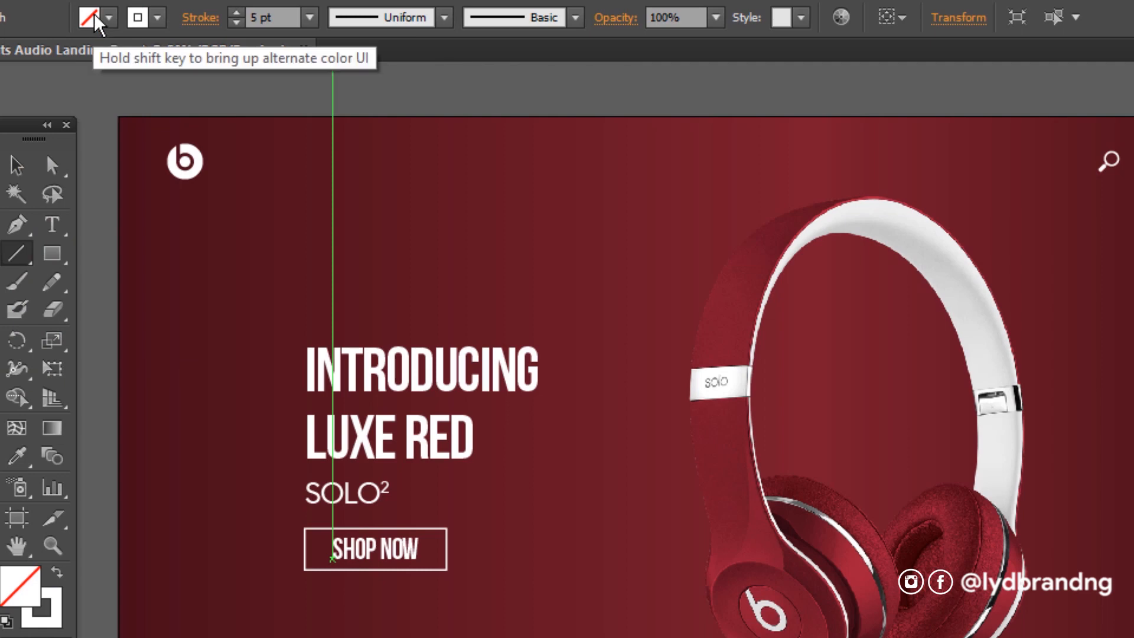
{"action": "left_click", "coordinate": [108, 18]}
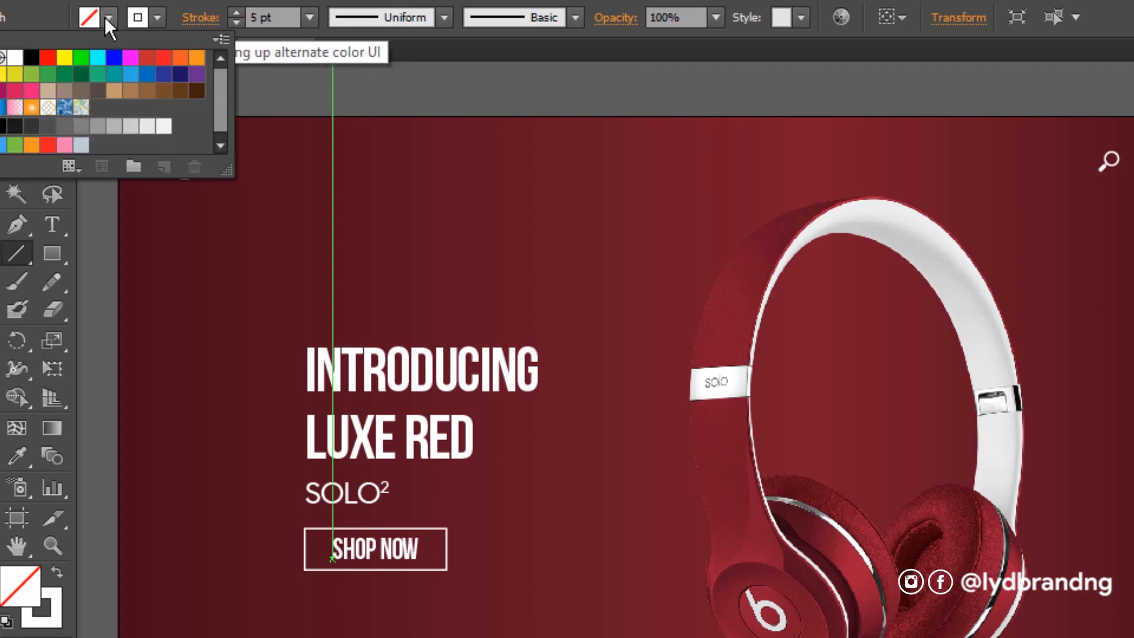
{"action": "left_click", "coordinate": [14, 59]}
{"action": "left_click", "coordinate": [155, 15]}
{"action": "left_click", "coordinate": [154, 16]}
{"action": "left_click", "coordinate": [155, 19]}
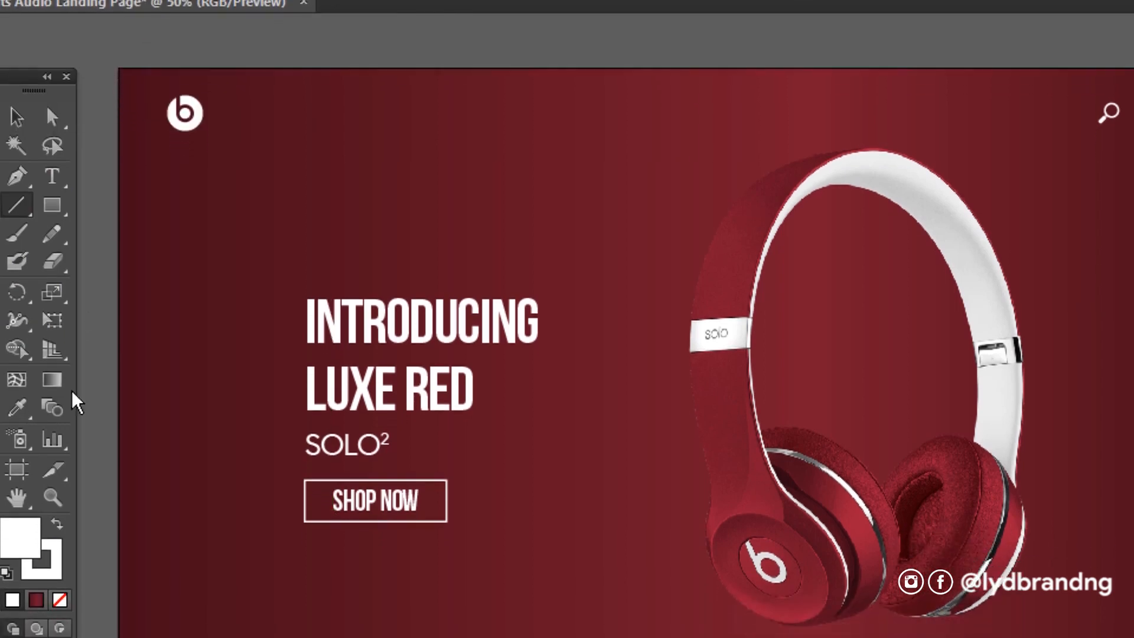
{"action": "left_click", "coordinate": [60, 526]}
{"action": "left_click", "coordinate": [56, 499]}
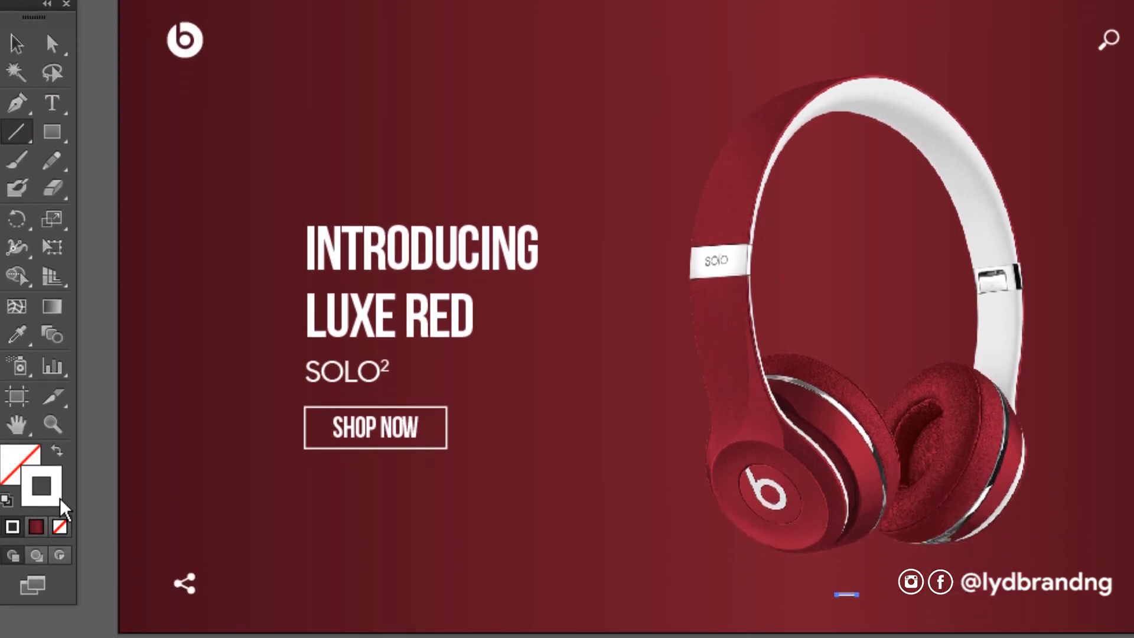
Give the short line below the headphones a round cap.
{"action": "key", "text": "v"}
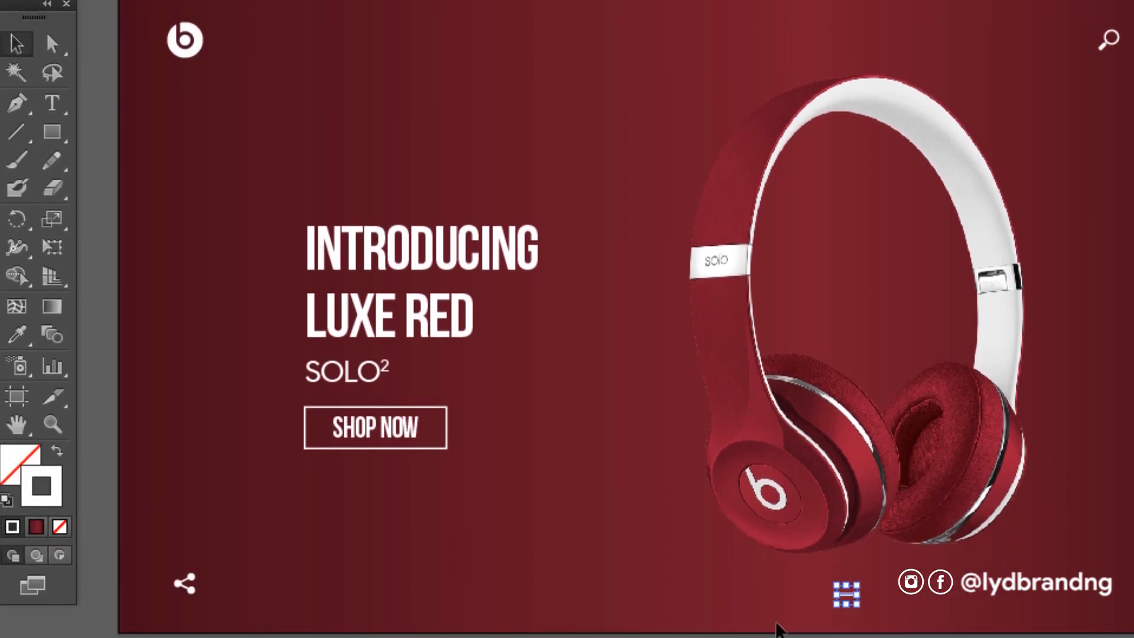
{"action": "left_click", "coordinate": [785, 627]}
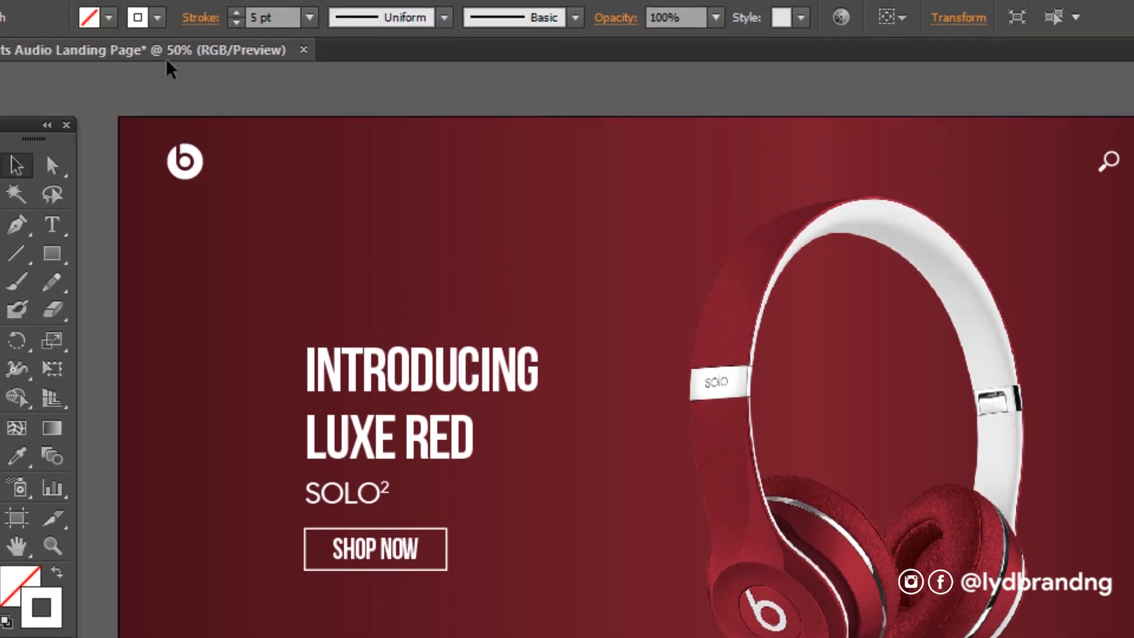
{"action": "left_click", "coordinate": [201, 18]}
{"action": "left_click", "coordinate": [87, 73]}
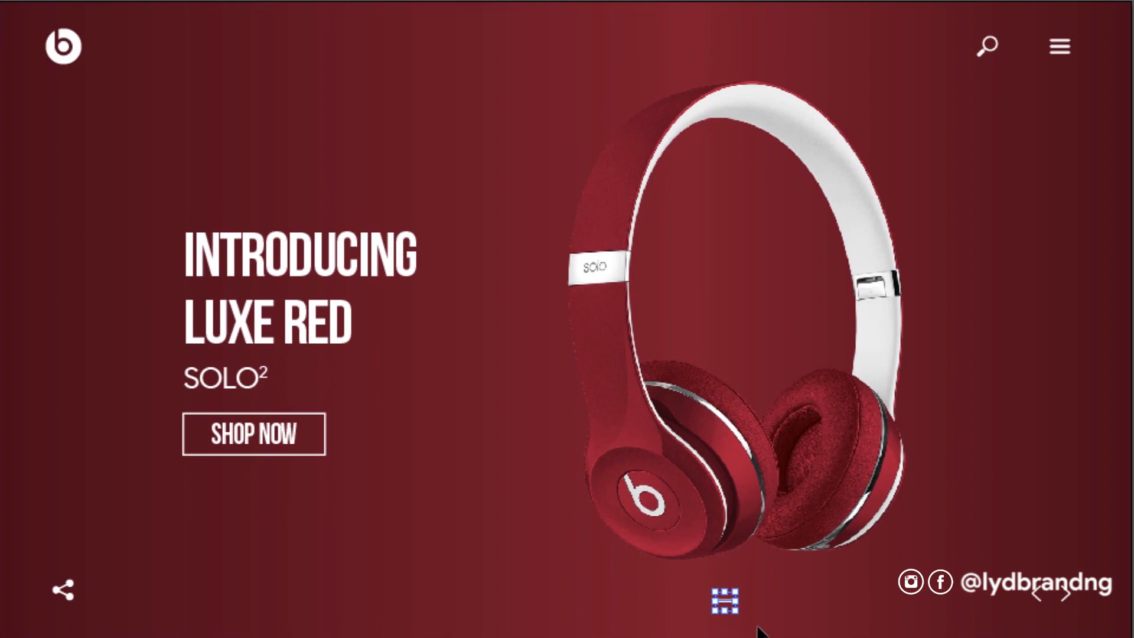
{"action": "left_click", "coordinate": [758, 628]}
{"action": "left_click", "coordinate": [728, 601]}
{"action": "left_click_drag", "start_coordinate": [726, 600], "coordinate": [756, 600]}
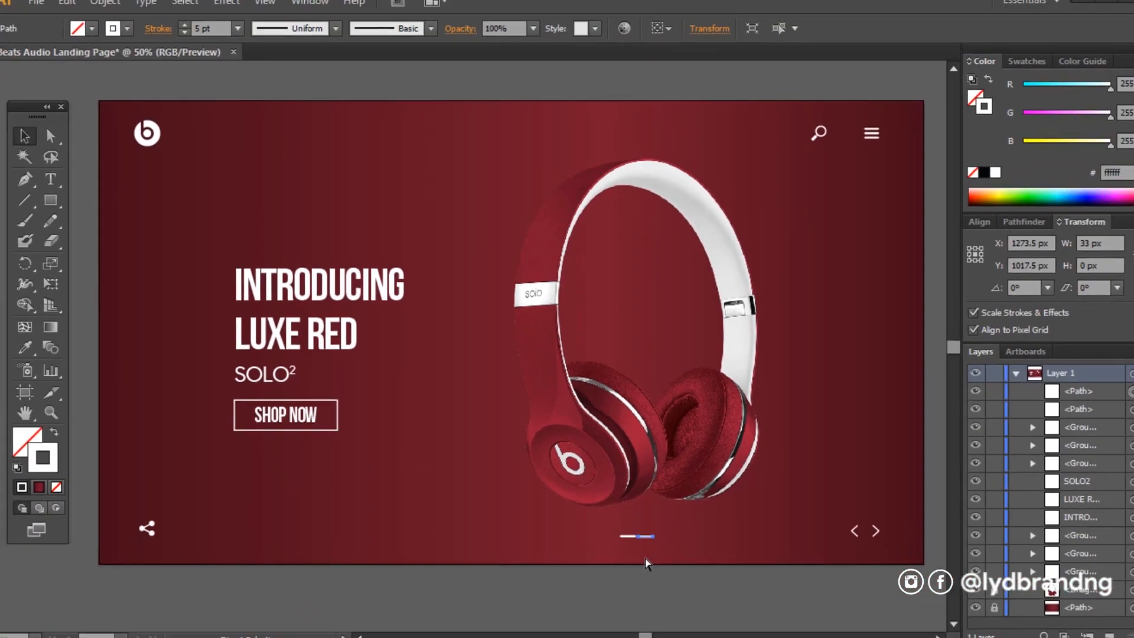
{"action": "key", "text": "ctrl+plus"}
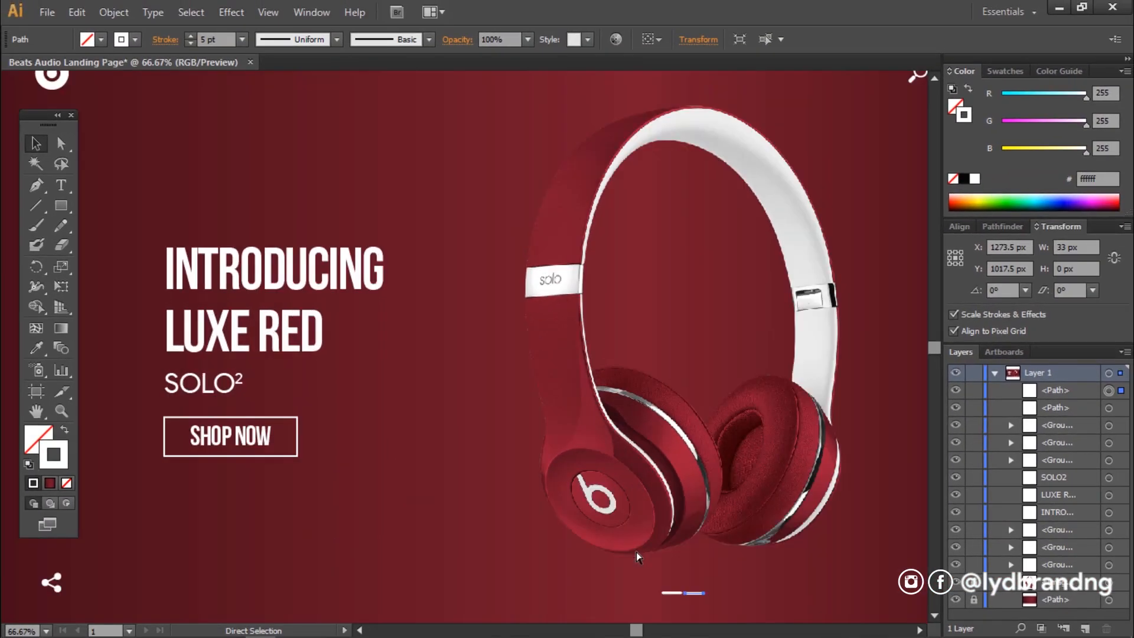
{"action": "left_click_drag", "start_coordinate": [936, 351], "coordinate": [937, 353]}
{"action": "key", "text": "Delete"}
Duplicate the short line in place and move the copy right to X 1283.5 px, leaving a gap between them.
{"action": "left_click", "coordinate": [680, 564]}
{"action": "key", "text": "ctrl+c"}
{"action": "key", "text": "ctrl+f"}
{"action": "key", "text": "shift+Right"}
{"action": "key", "text": "shift+Right"}
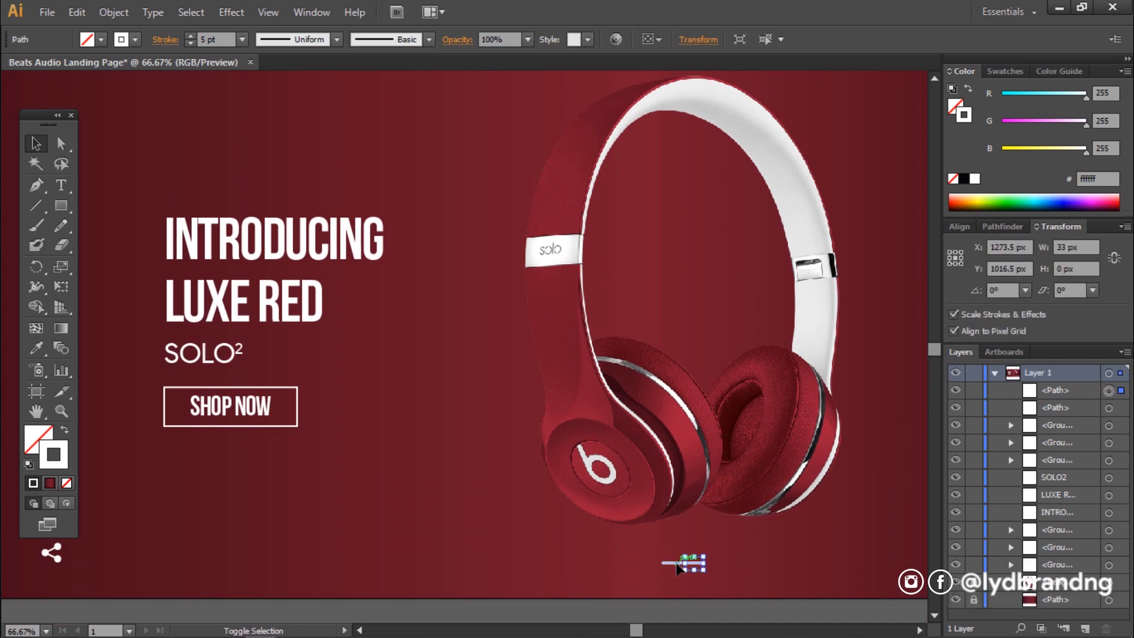
{"action": "left_click", "coordinate": [700, 586]}
{"action": "left_click", "coordinate": [699, 562]}
{"action": "key", "text": "shift+Right"}
{"action": "key", "text": "shift+Right"}
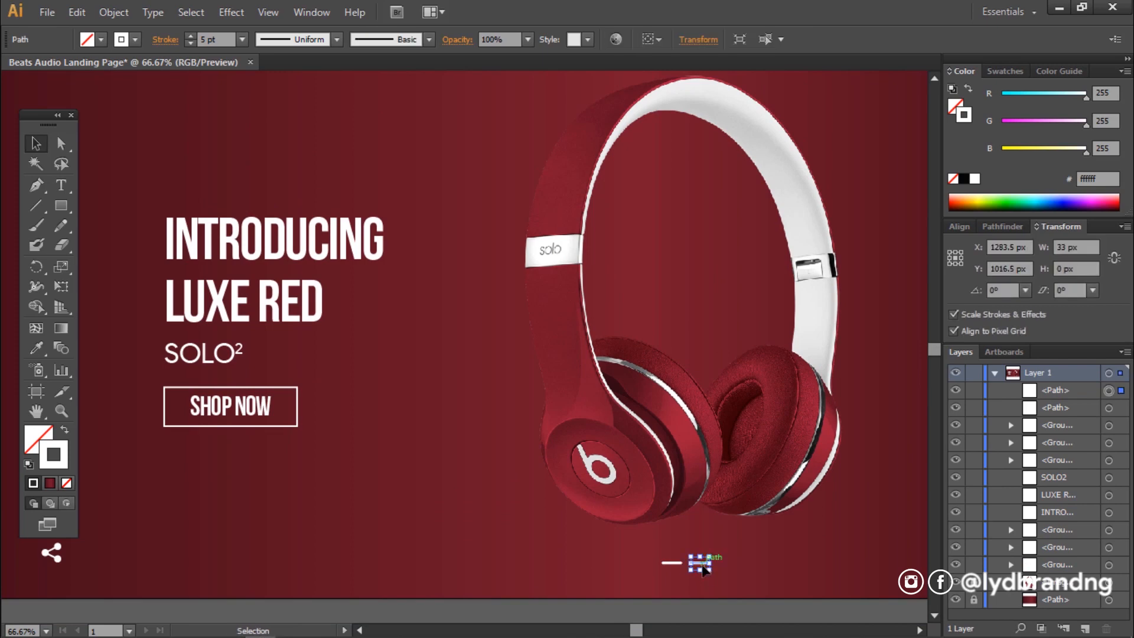
Duplicate the second slider line in place and move the copy right to make a third evenly spaced line.
{"action": "key", "text": "ctrl+f"}
{"action": "key", "text": "shift+Right"}
{"action": "key", "text": "shift+Right"}
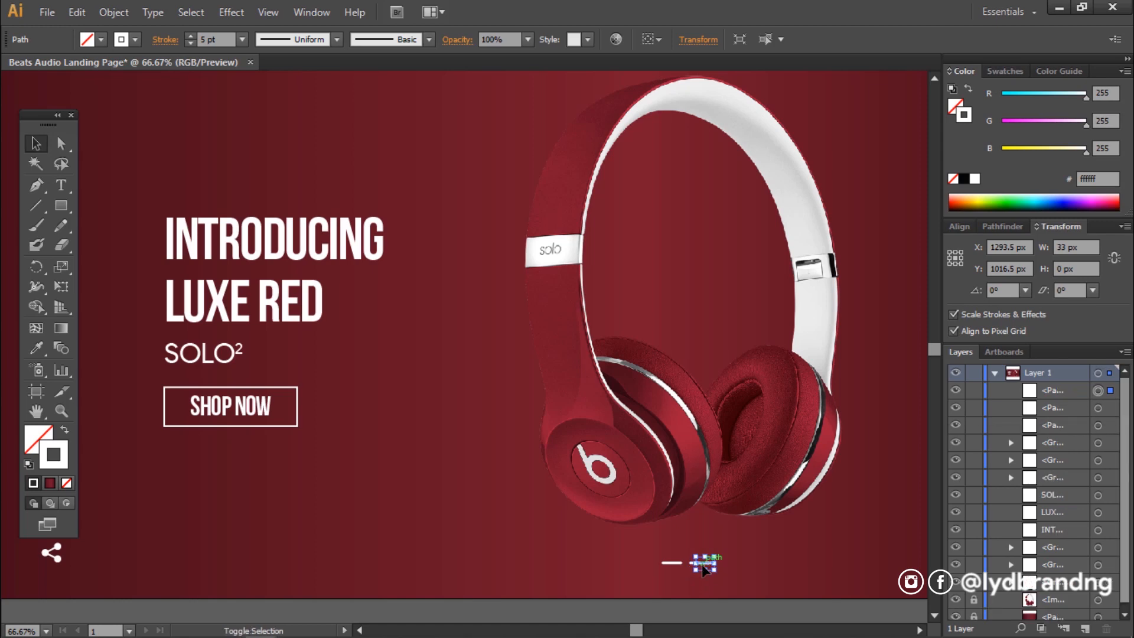
{"action": "key", "text": "shift+Right"}
{"action": "key", "text": "shift+Right"}
{"action": "left_click", "coordinate": [709, 596]}
{"action": "key", "text": "ctrl+minus"}
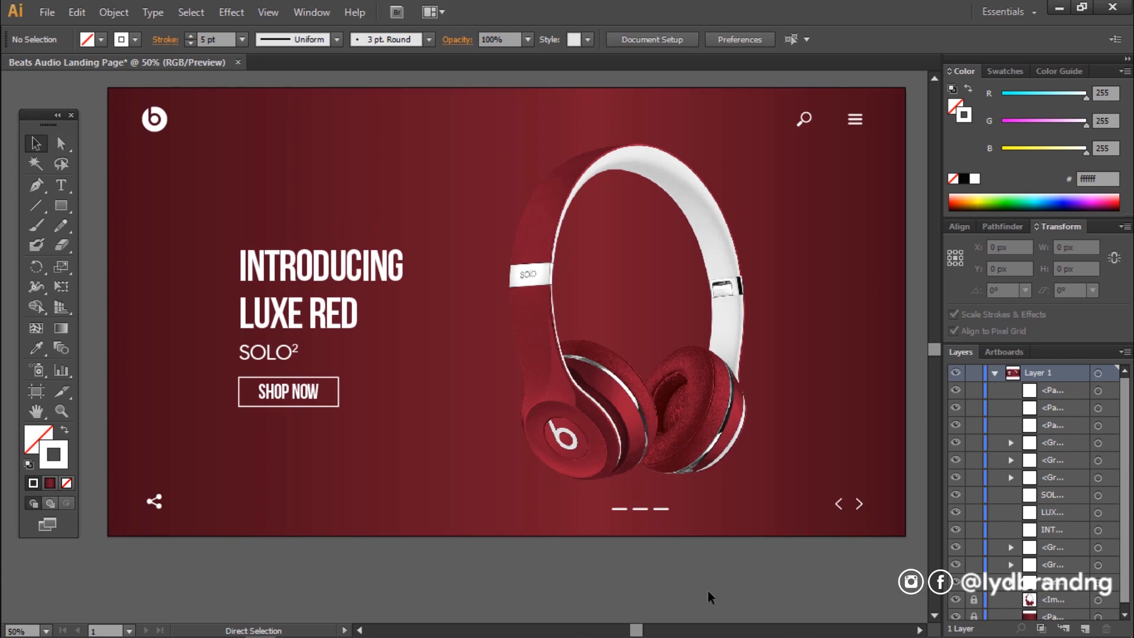
{"action": "scroll", "coordinate": [937, 354], "scroll_direction": "up", "scroll_amount": 2}
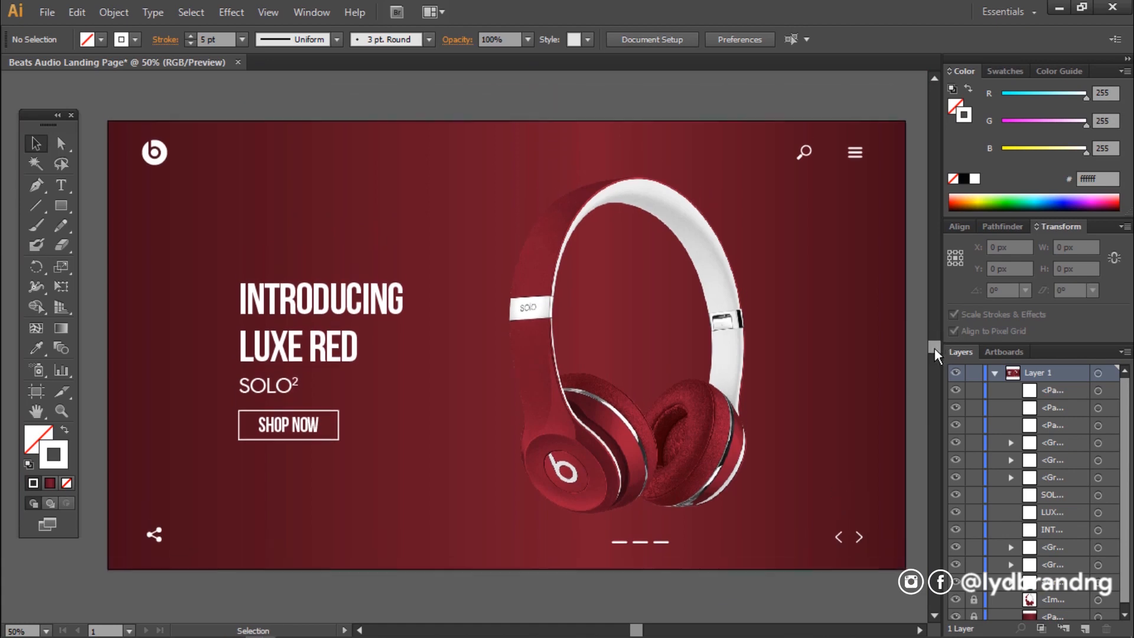
Try a brown-grey stroke swatch on the second and third slider lines below the headphones.
{"action": "left_click_drag", "start_coordinate": [685, 527], "coordinate": [631, 558]}
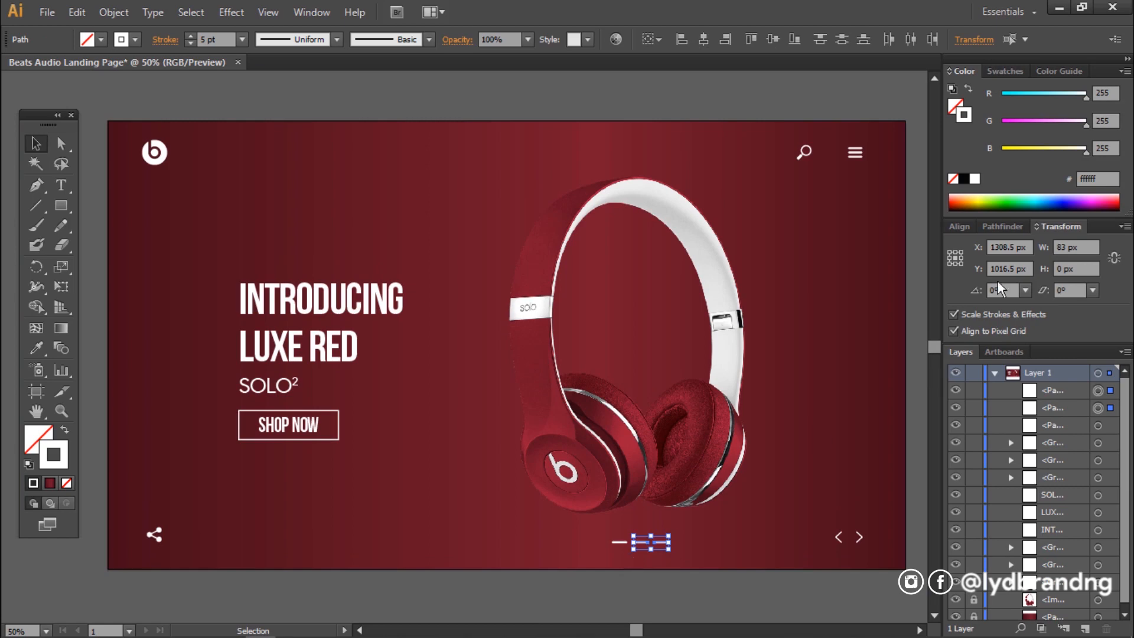
{"action": "left_click", "coordinate": [1003, 71]}
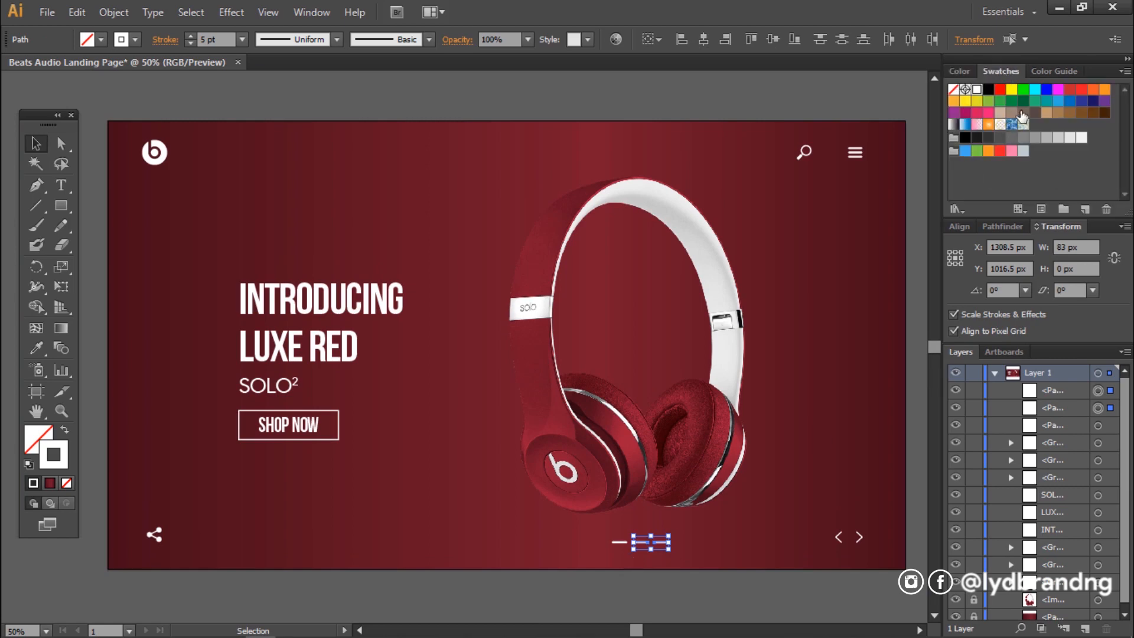
{"action": "left_click", "coordinate": [1023, 112]}
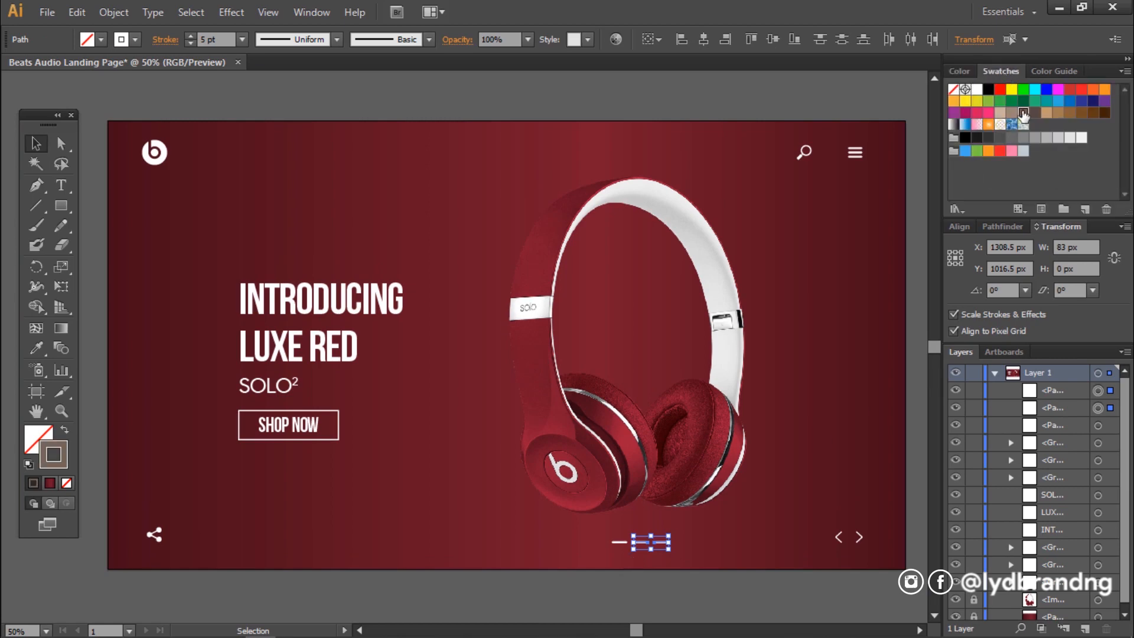
{"action": "left_click", "coordinate": [710, 551]}
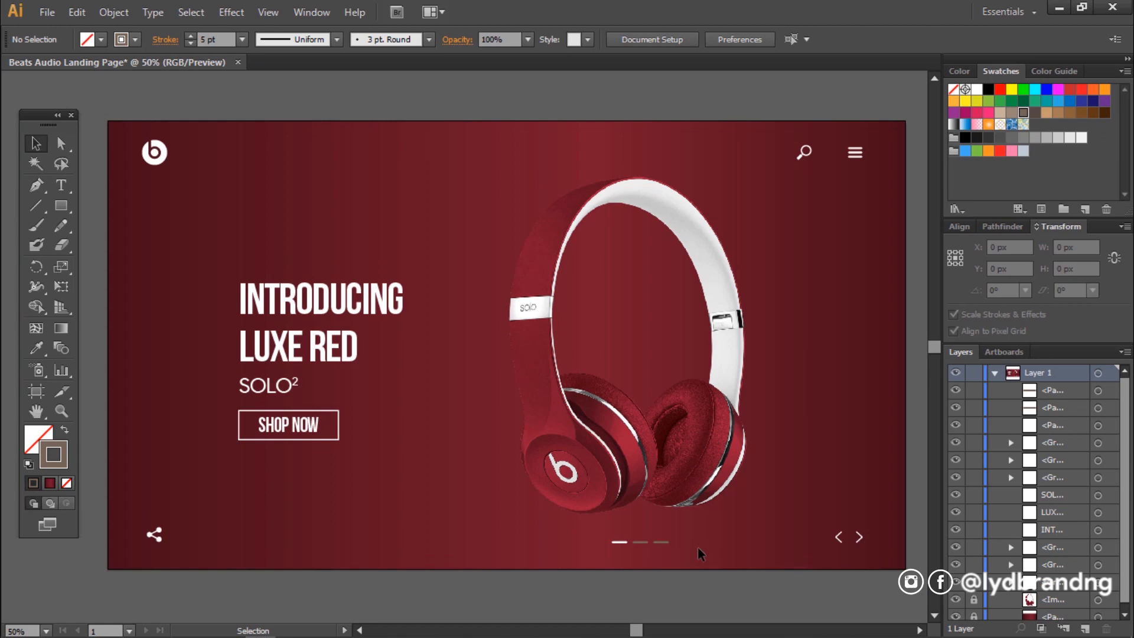
Set the stroke of the second and third slider lines to the grey swatch R=128 G=128 B=128.
{"action": "left_click_drag", "start_coordinate": [683, 532], "coordinate": [587, 574]}
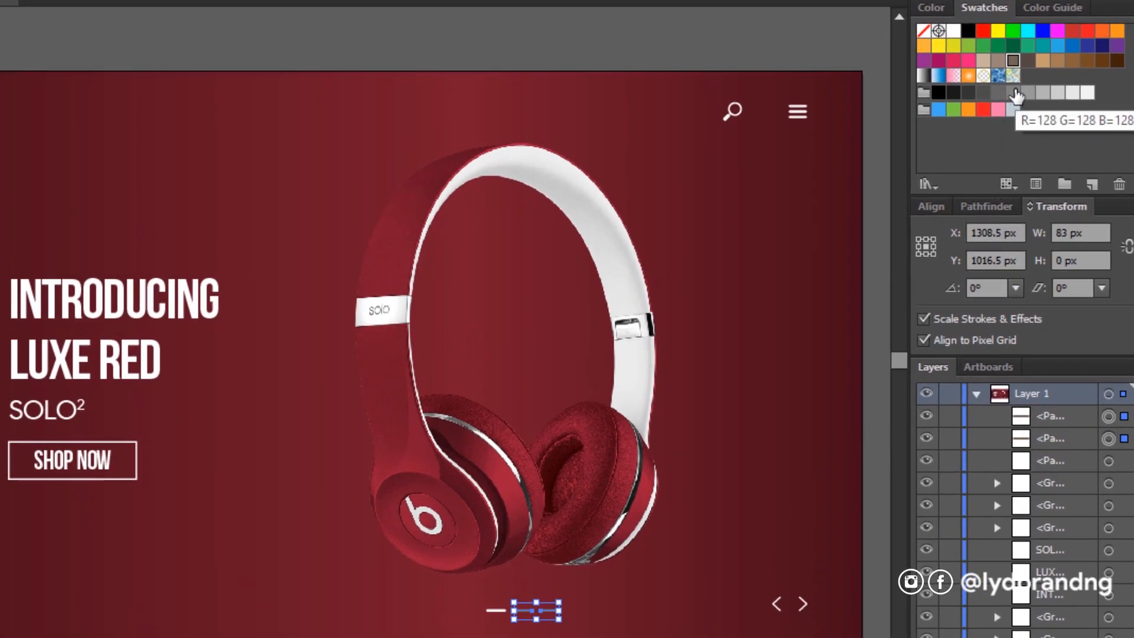
{"action": "left_click", "coordinate": [1015, 93]}
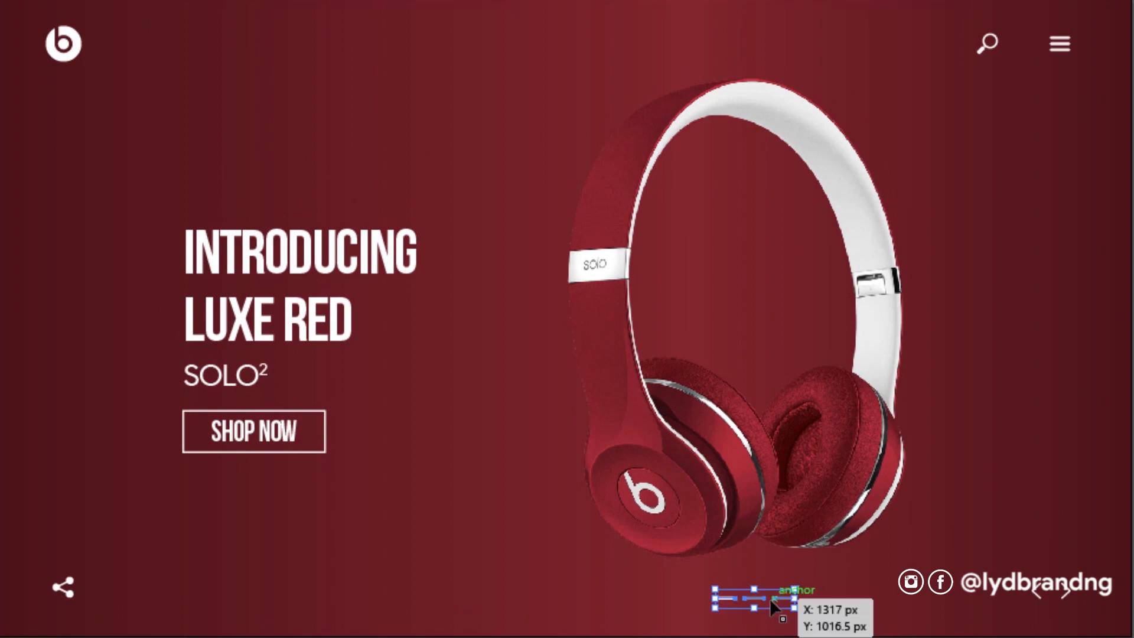
Group the three slider lines and shift the group slightly upward below the headphones.
{"action": "right_click", "coordinate": [770, 601]}
{"action": "left_click", "coordinate": [832, 361]}
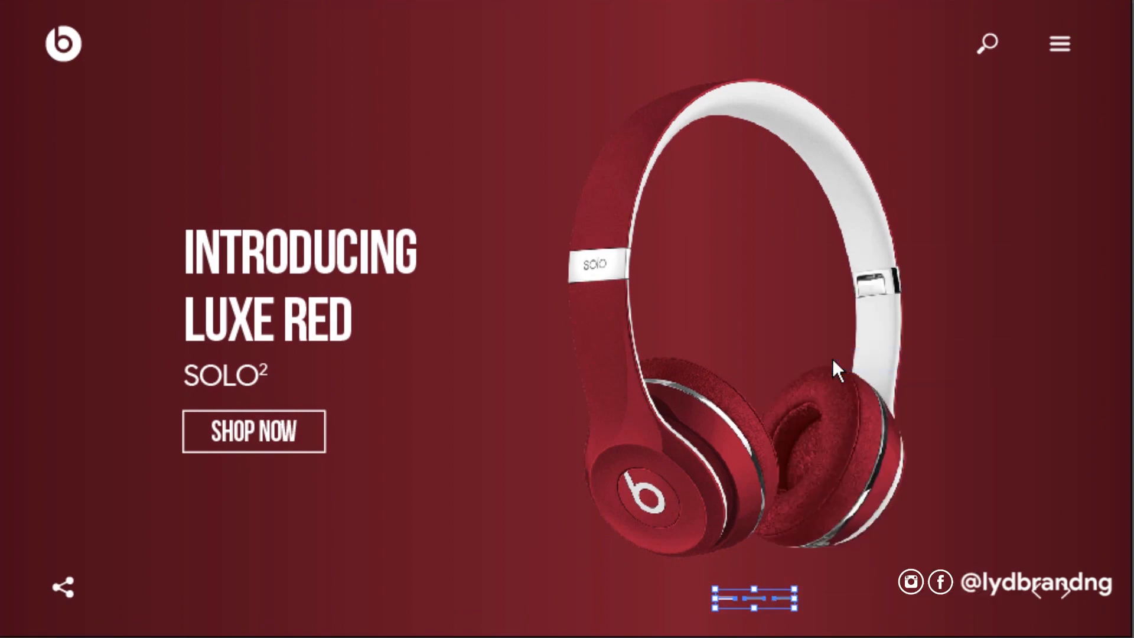
{"action": "left_click_drag", "start_coordinate": [775, 597], "coordinate": [774, 591]}
{"action": "left_click", "coordinate": [828, 601]}
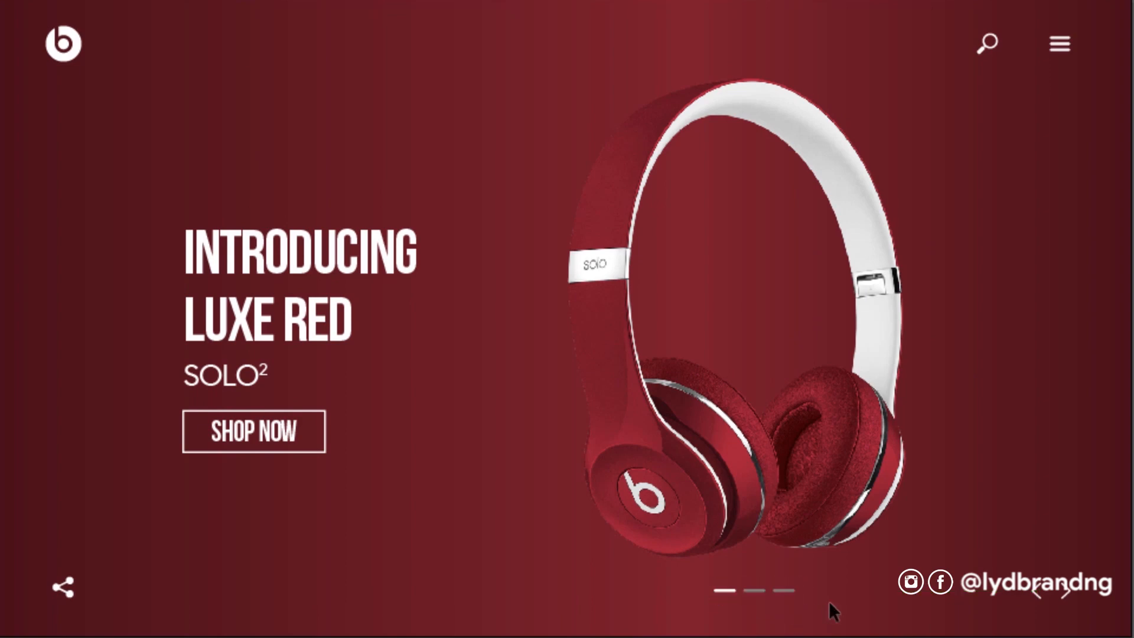
{"action": "left_click_drag", "start_coordinate": [807, 576], "coordinate": [699, 608]}
{"action": "key", "text": "Down"}
{"action": "key", "text": "Down"}
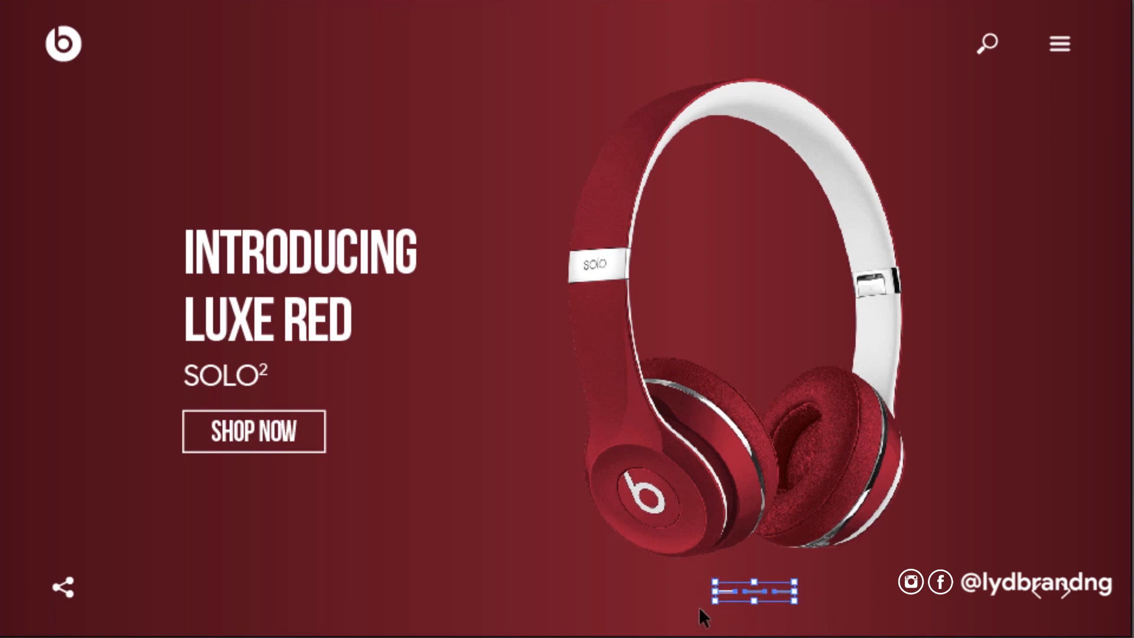
{"action": "left_click", "coordinate": [831, 607]}
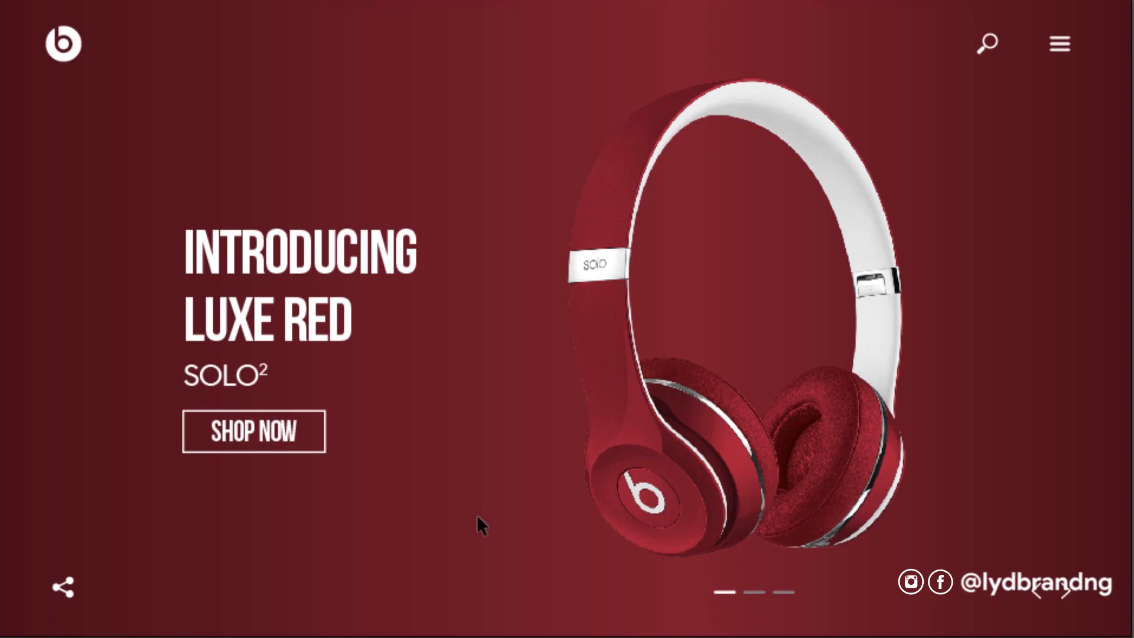
Place the Bullet dot icon on the artboard and fill it with white.
{"action": "key", "text": "ctrl+shift+p"}
{"action": "double_click", "coordinate": [257, 359]}
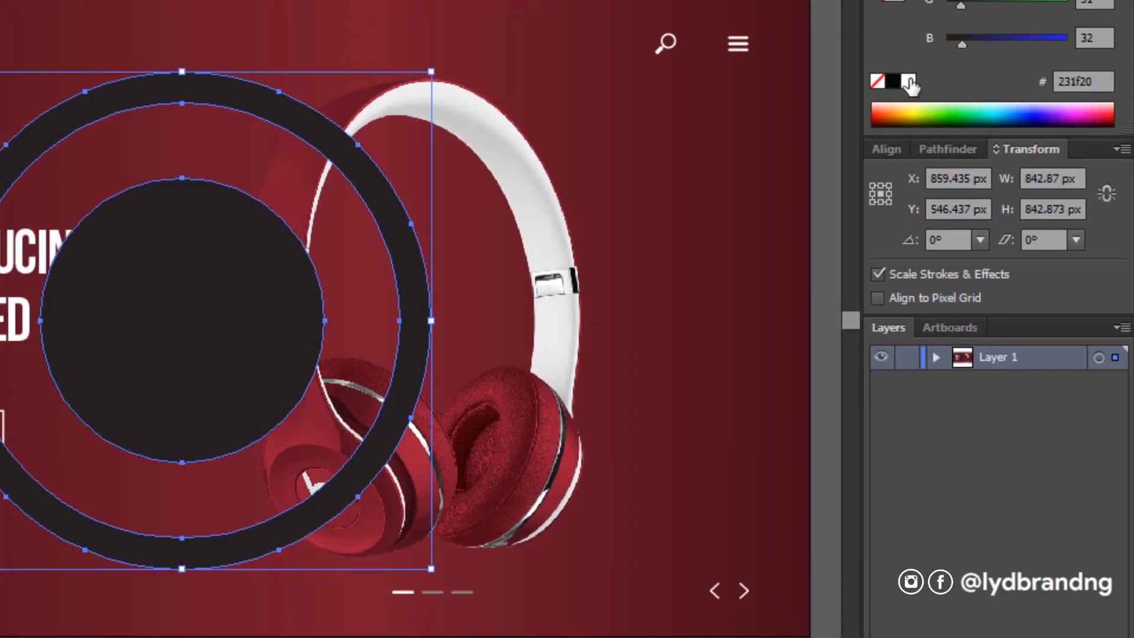
{"action": "left_click", "coordinate": [908, 82]}
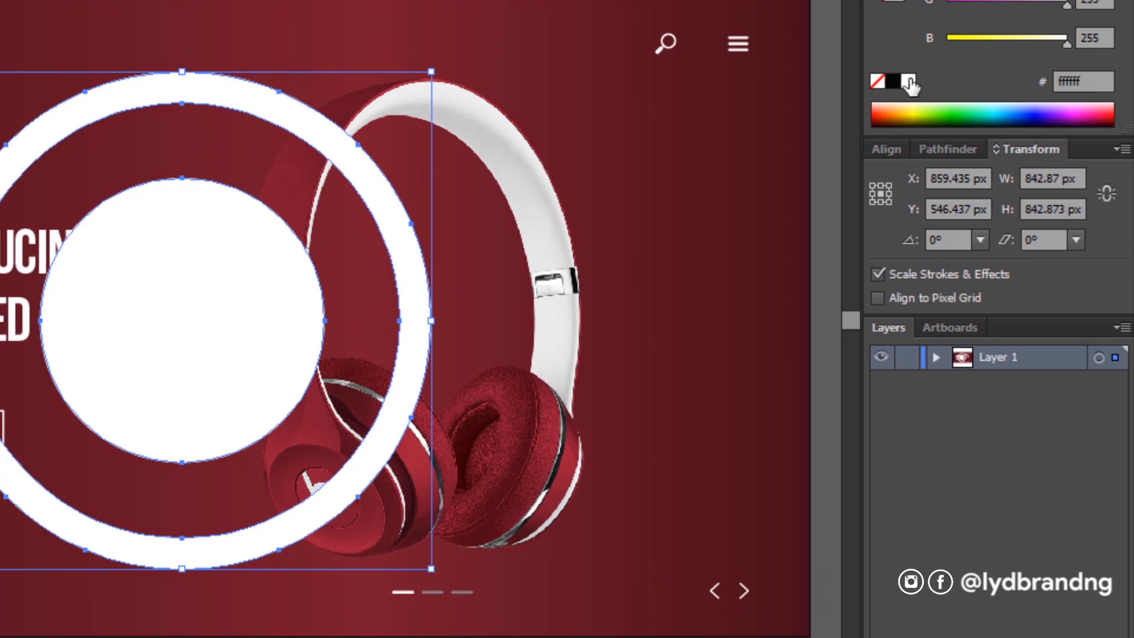
Resize the bullet dot to 22 by 22 px and move it to the page's right side at X 1803 px, Y 444.524 px.
{"action": "left_click_drag", "start_coordinate": [1061, 179], "coordinate": [989, 188]}
{"action": "type", "text": "22"}
{"action": "key", "text": "Tab"}
{"action": "type", "text": "2"}
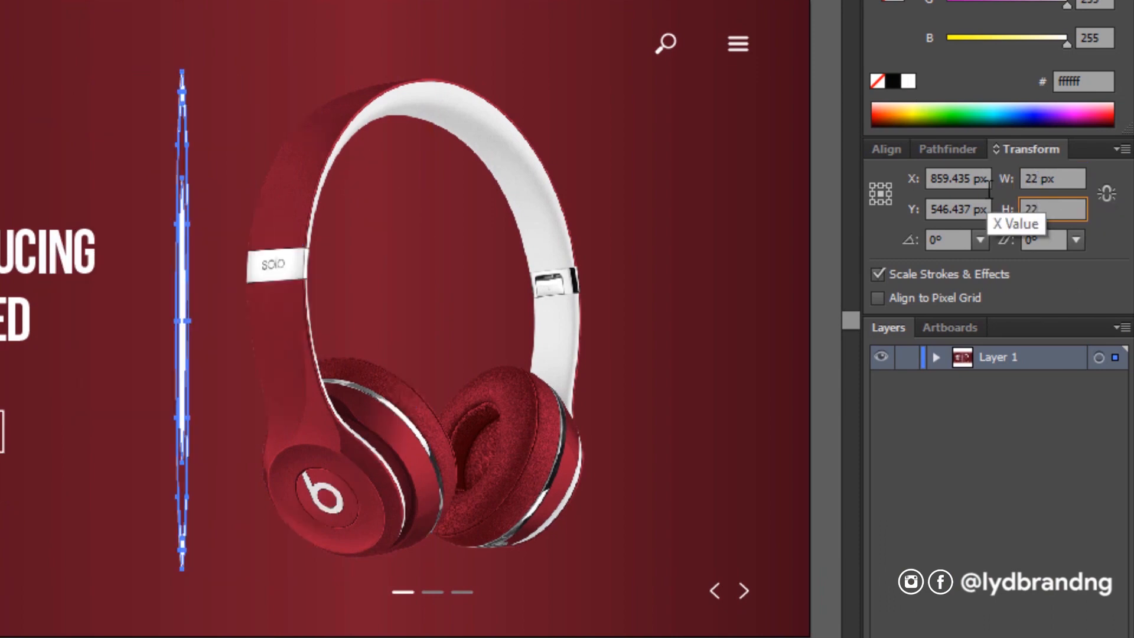
{"action": "type", "text": "2"}
{"action": "key", "text": "Return"}
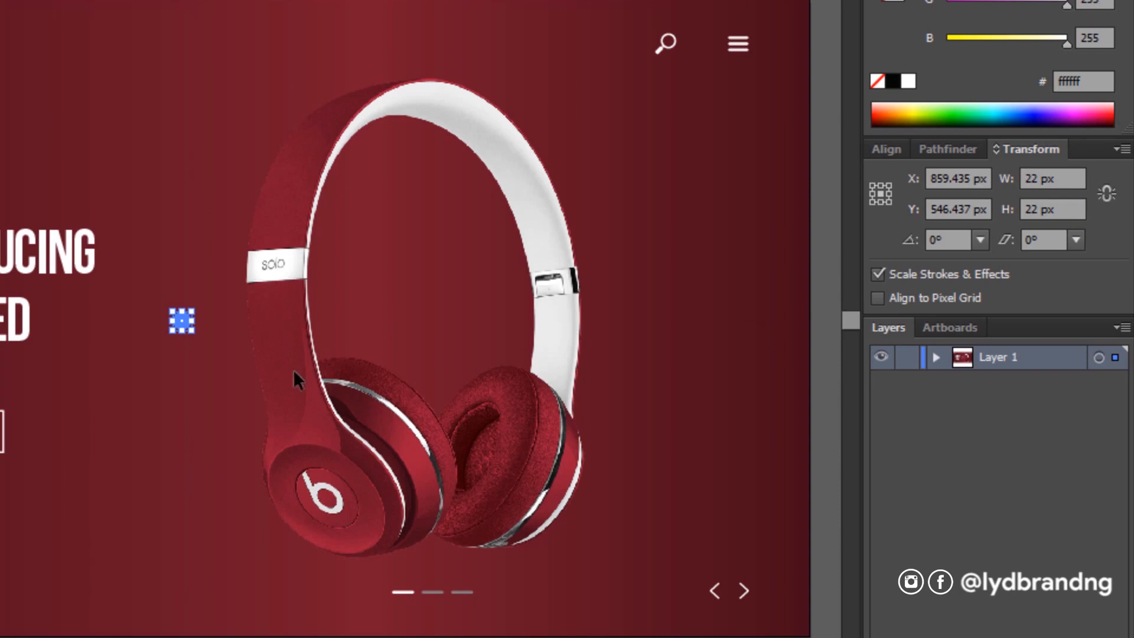
{"action": "left_click_drag", "start_coordinate": [181, 321], "coordinate": [742, 263]}
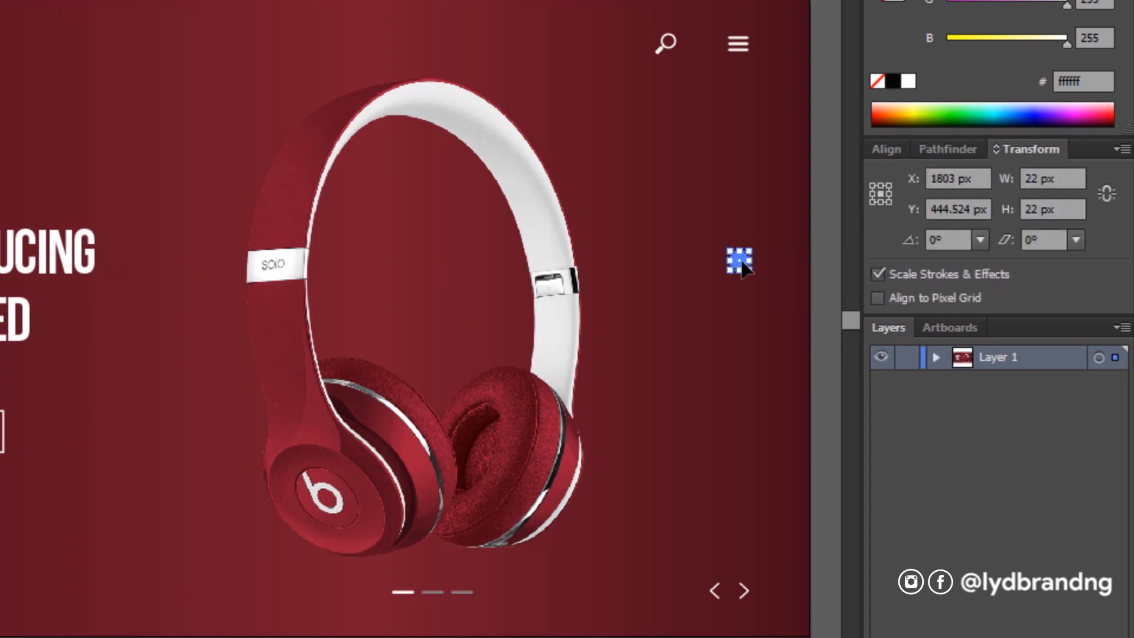
{"action": "left_click_drag", "start_coordinate": [741, 260], "coordinate": [741, 260]}
Duplicate the bullet dot three times straight down, spacing the four dots 40 px apart in a vertical column.
{"action": "key", "text": "ctrl+f"}
{"action": "key", "text": "shift+Down"}
{"action": "key", "text": "shift+Down"}
{"action": "key", "text": "shift+Down"}
{"action": "key", "text": "ctrl+c"}
{"action": "key", "text": "ctrl+f"}
{"action": "key", "text": "shift+Down"}
{"action": "key", "text": "shift+Down"}
{"action": "key", "text": "shift+Down"}
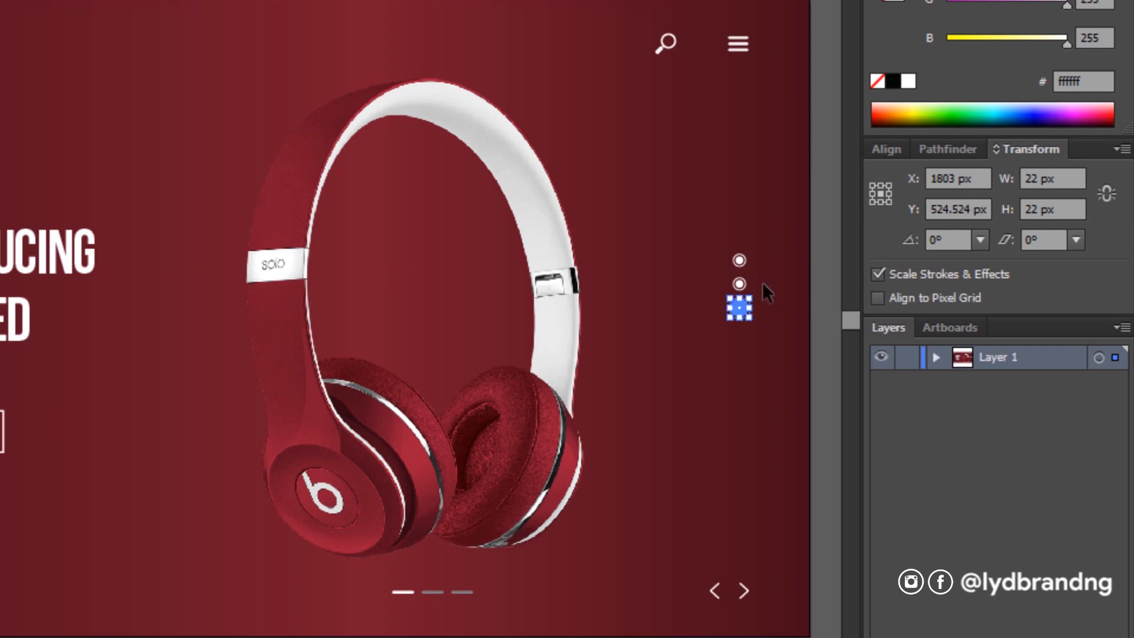
{"action": "key", "text": "shift+Down"}
{"action": "key", "text": "shift+Down"}
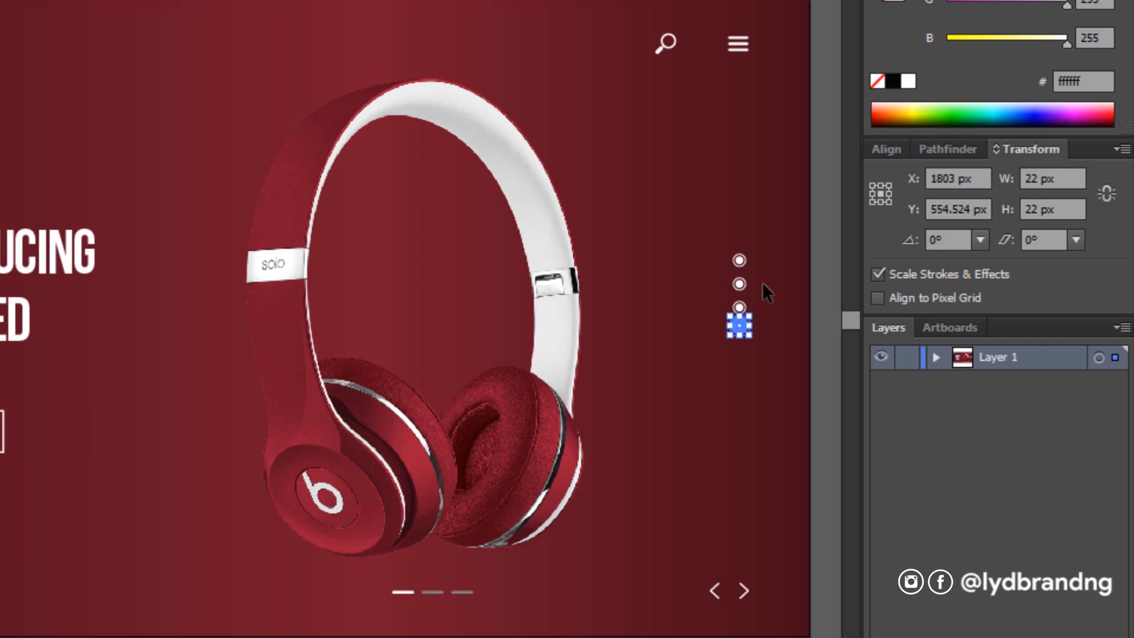
{"action": "key", "text": "shift+Down"}
{"action": "left_click", "coordinate": [762, 281]}
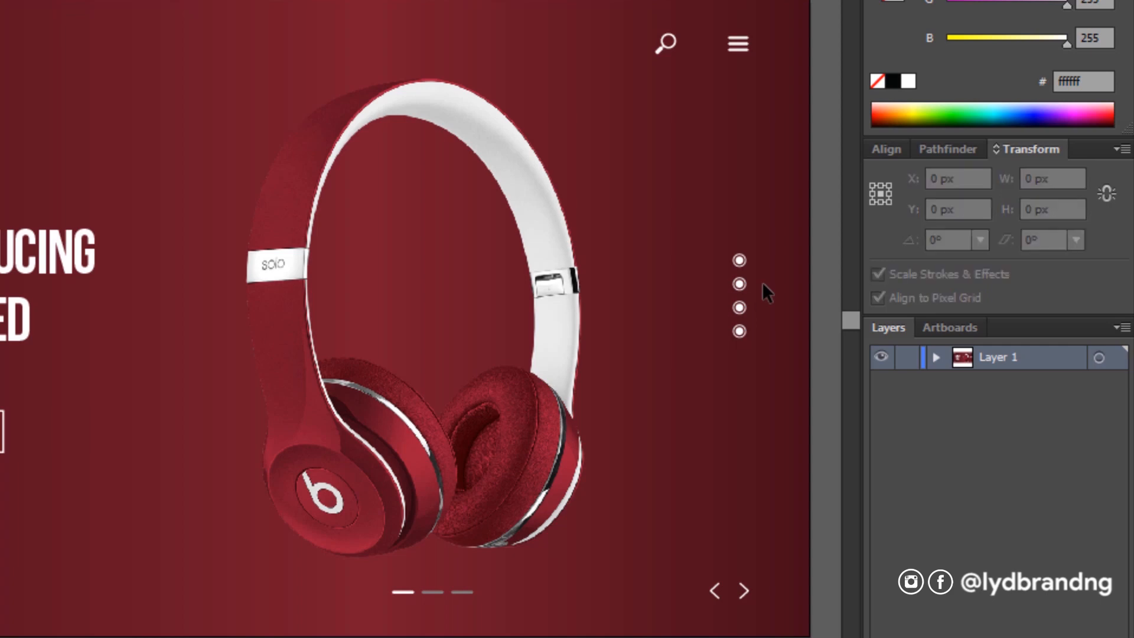
Fill the lower three bullet dots with the mid-grey swatch, leaving the uppermost dot white.
{"action": "left_click_drag", "start_coordinate": [734, 332], "coordinate": [767, 273]}
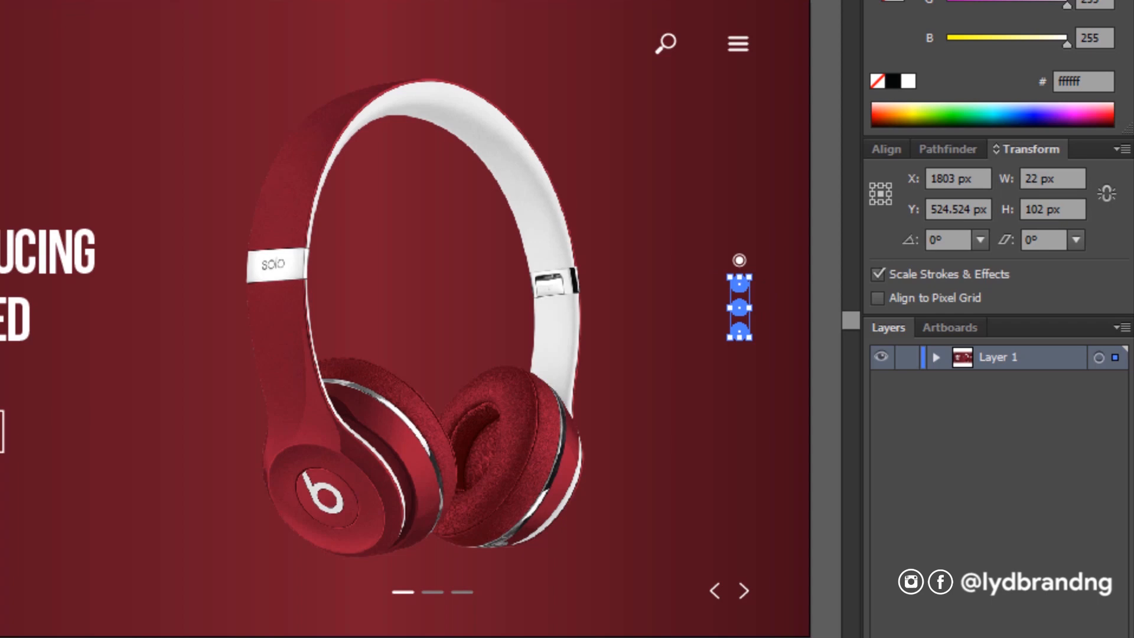
{"action": "left_click", "coordinate": [945, 31]}
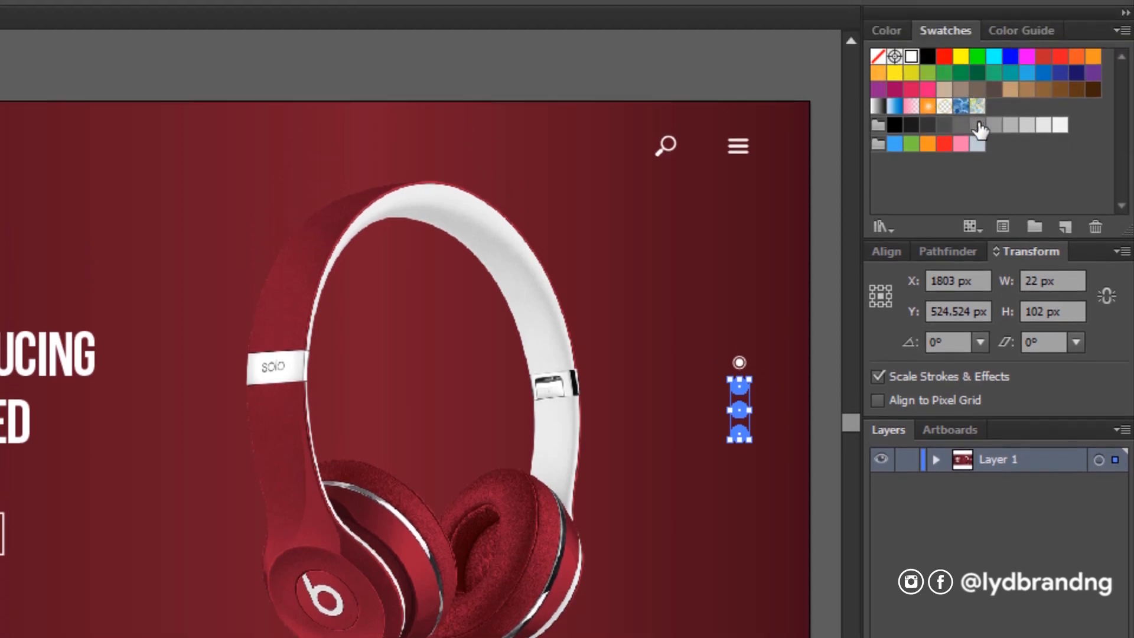
{"action": "left_click", "coordinate": [978, 125]}
{"action": "left_click", "coordinate": [780, 415]}
Group the four bullet dots and centre the group vertically on the artboard.
{"action": "left_click_drag", "start_coordinate": [706, 329], "coordinate": [767, 473]}
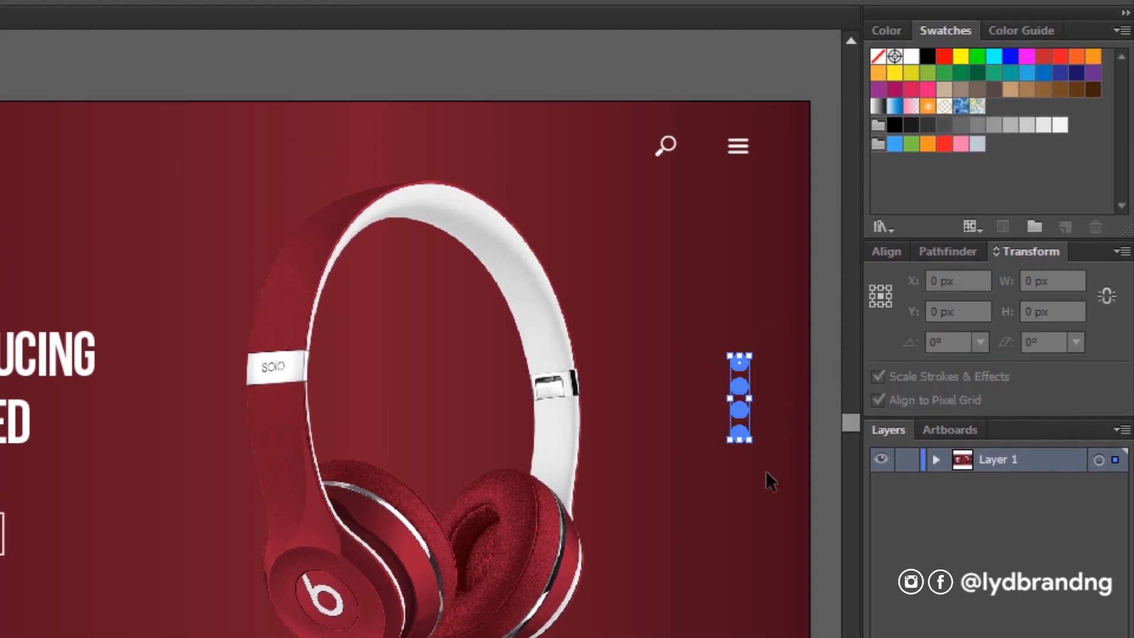
{"action": "right_click", "coordinate": [744, 430]}
{"action": "left_click", "coordinate": [787, 522]}
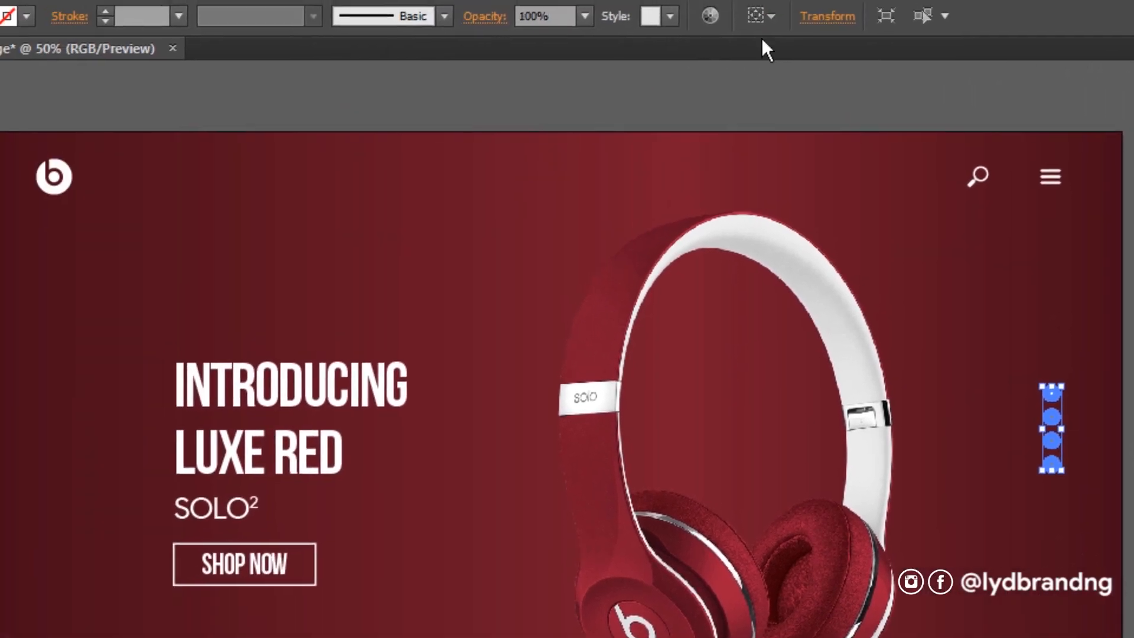
{"action": "left_click", "coordinate": [765, 16]}
{"action": "left_click", "coordinate": [800, 88]}
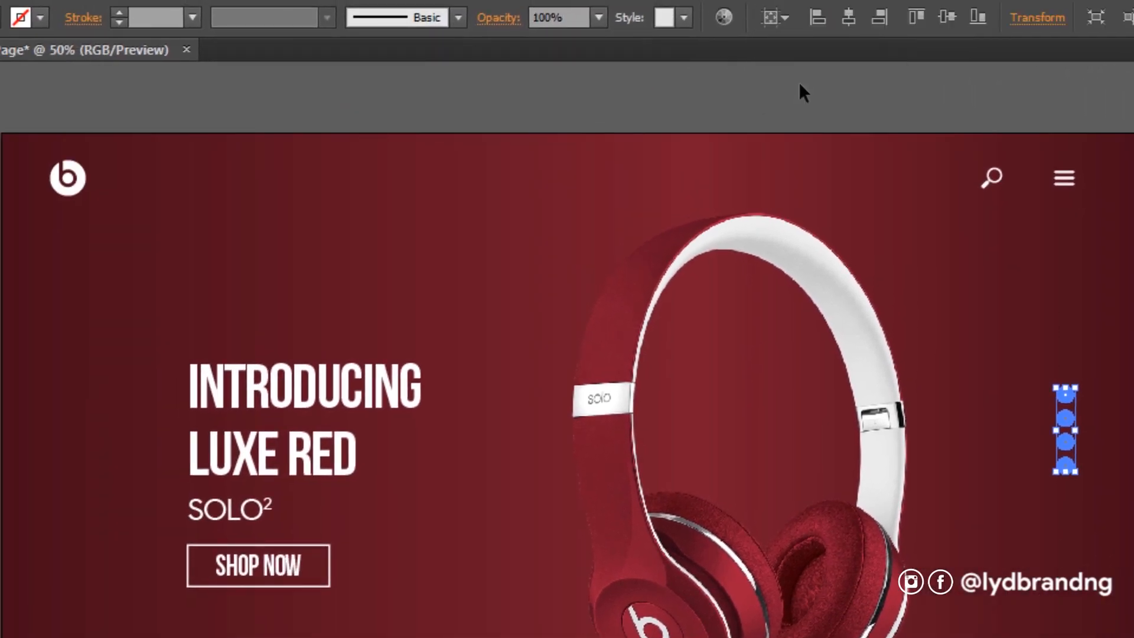
{"action": "left_click", "coordinate": [945, 18]}
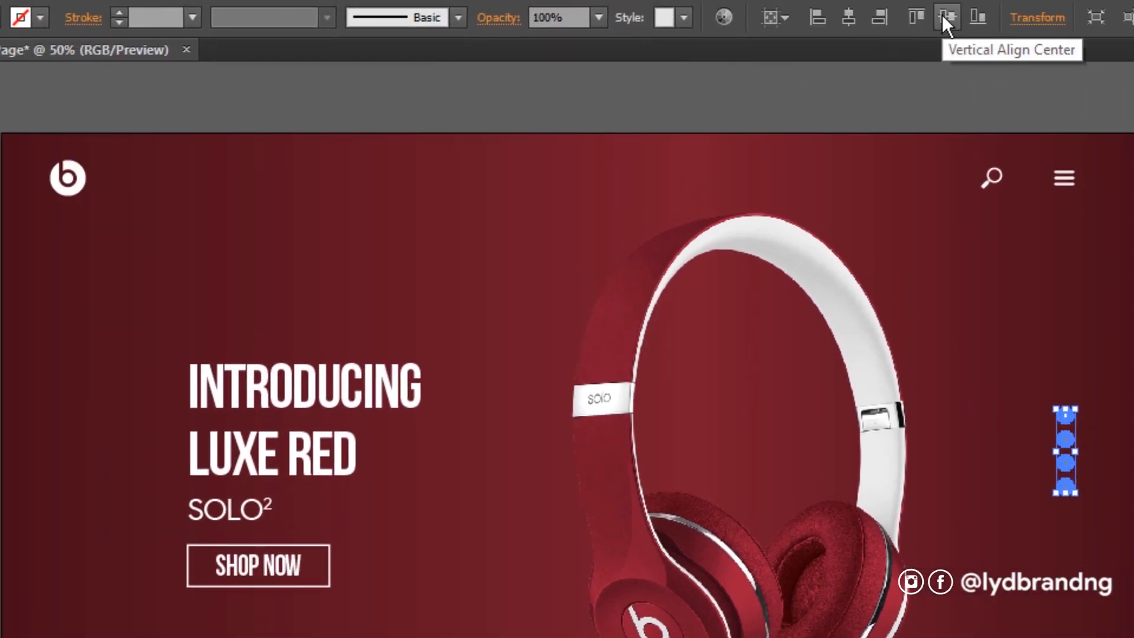
Shift the dot group right to X 1808 px, check it against the menu icon and arrows, and centre it vertically again.
{"action": "left_click_drag", "start_coordinate": [1070, 444], "coordinate": [1072, 446]}
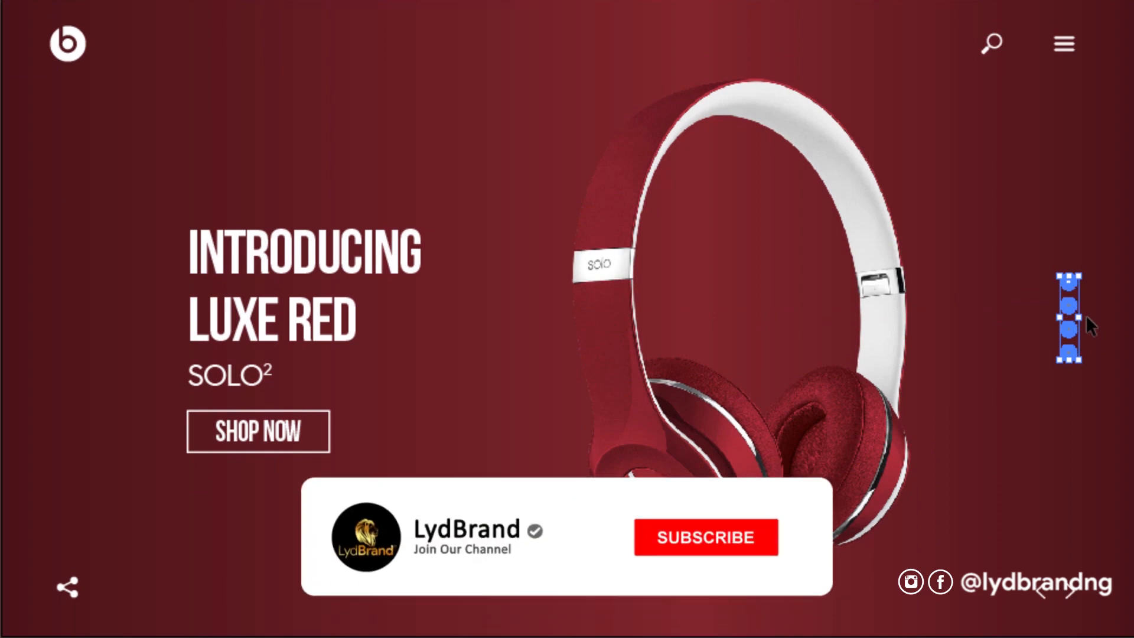
{"action": "left_click_drag", "start_coordinate": [1081, 1], "coordinate": [1048, 632]}
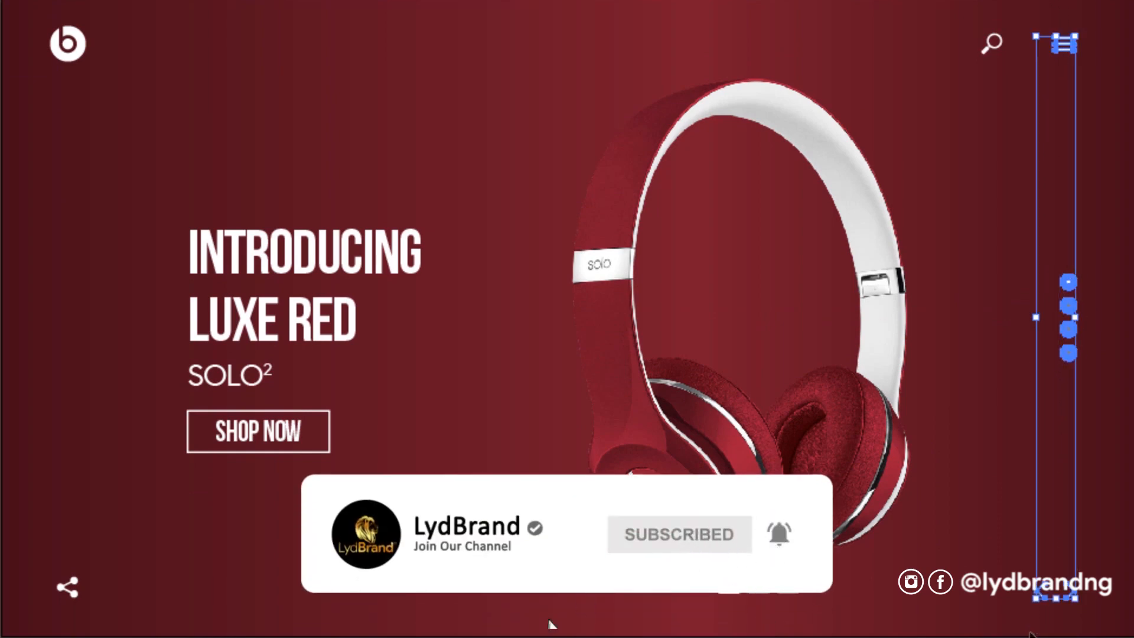
{"action": "left_click", "coordinate": [1104, 451]}
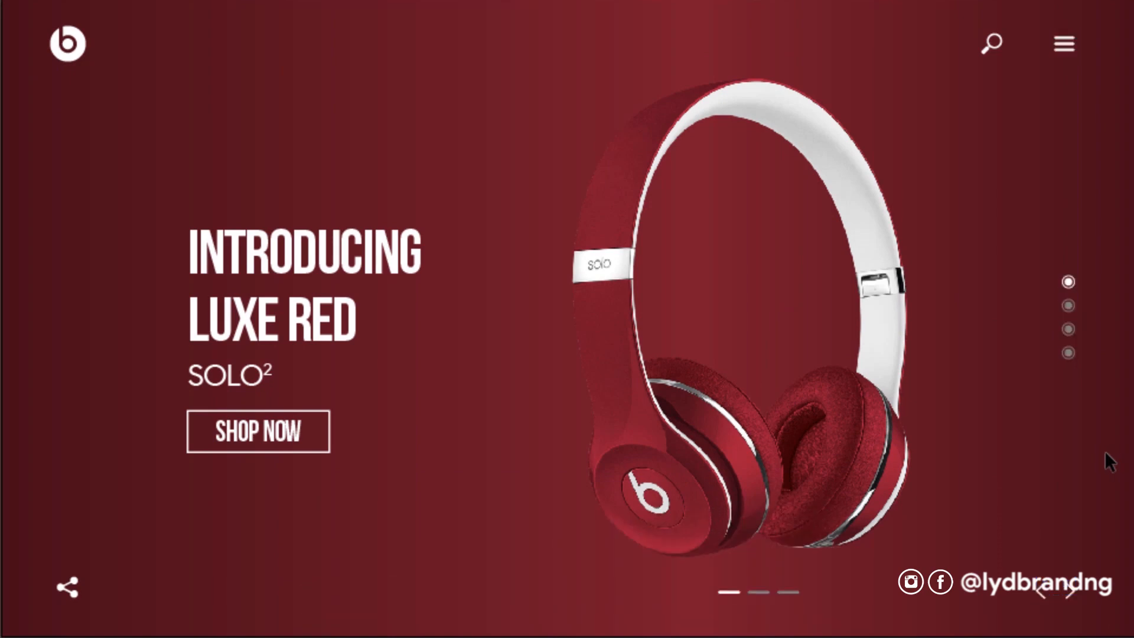
{"action": "left_click", "coordinate": [1069, 353]}
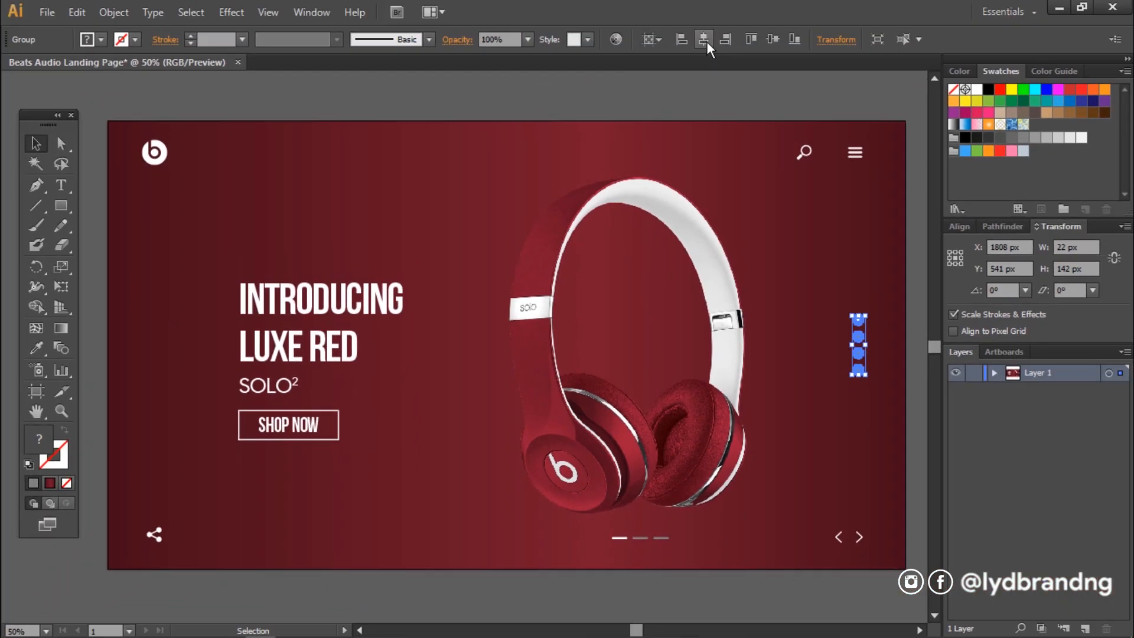
{"action": "left_click", "coordinate": [772, 39]}
{"action": "left_click", "coordinate": [840, 310]}
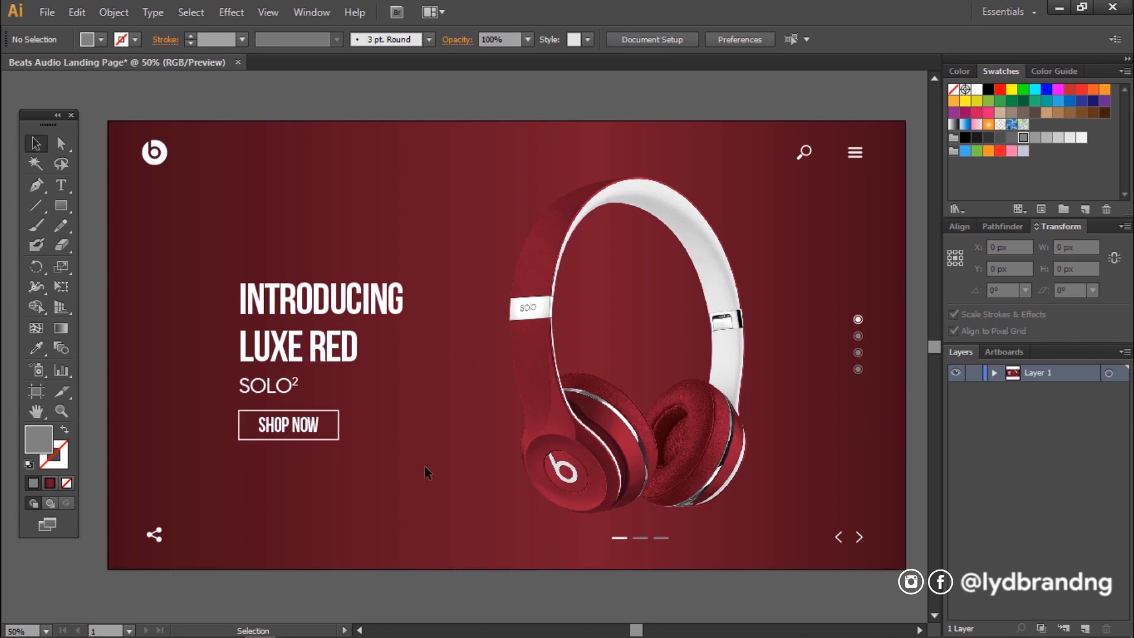
Place the headphones icon from the Icons folder on the artboard and fill it with white.
{"action": "key", "text": "shift+ctrl+p"}
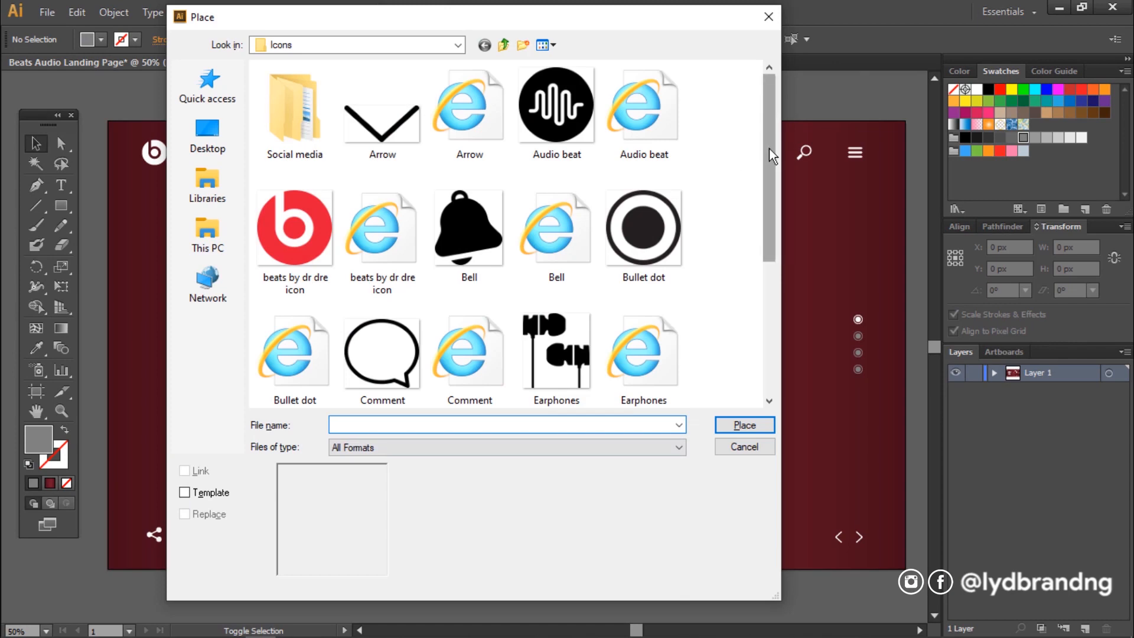
{"action": "left_click_drag", "start_coordinate": [772, 154], "coordinate": [772, 283]}
{"action": "double_click", "coordinate": [379, 235]}
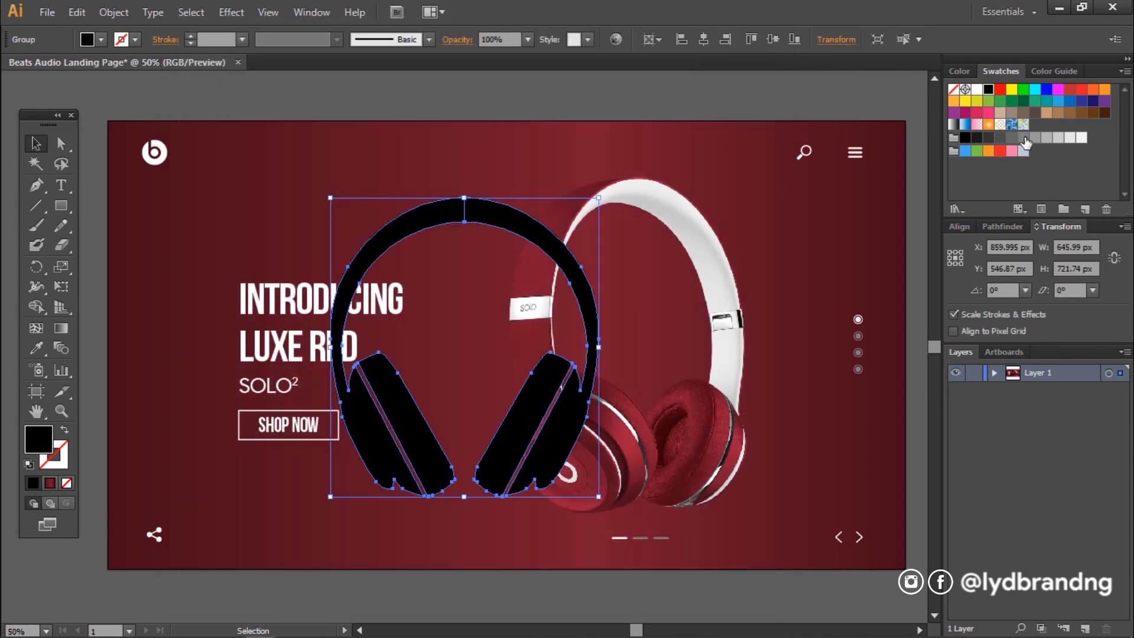
{"action": "left_click", "coordinate": [976, 89]}
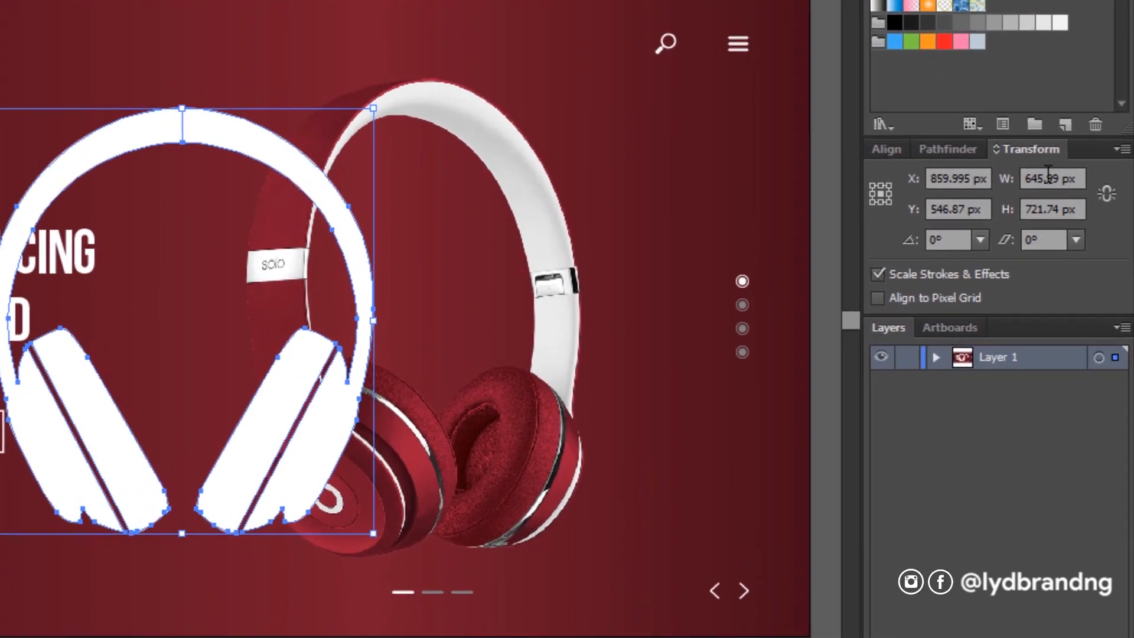
Resize the white headphones icon to 42 px wide and 47 px high.
{"action": "left_click", "coordinate": [1059, 247]}
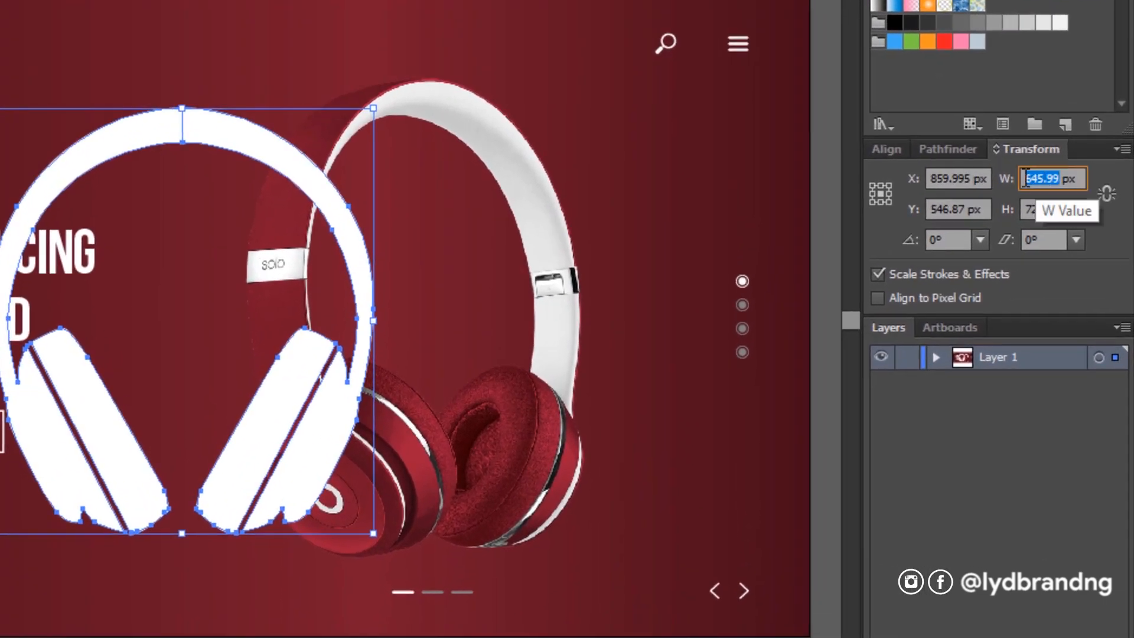
{"action": "type", "text": "42"}
{"action": "key", "text": "Tab"}
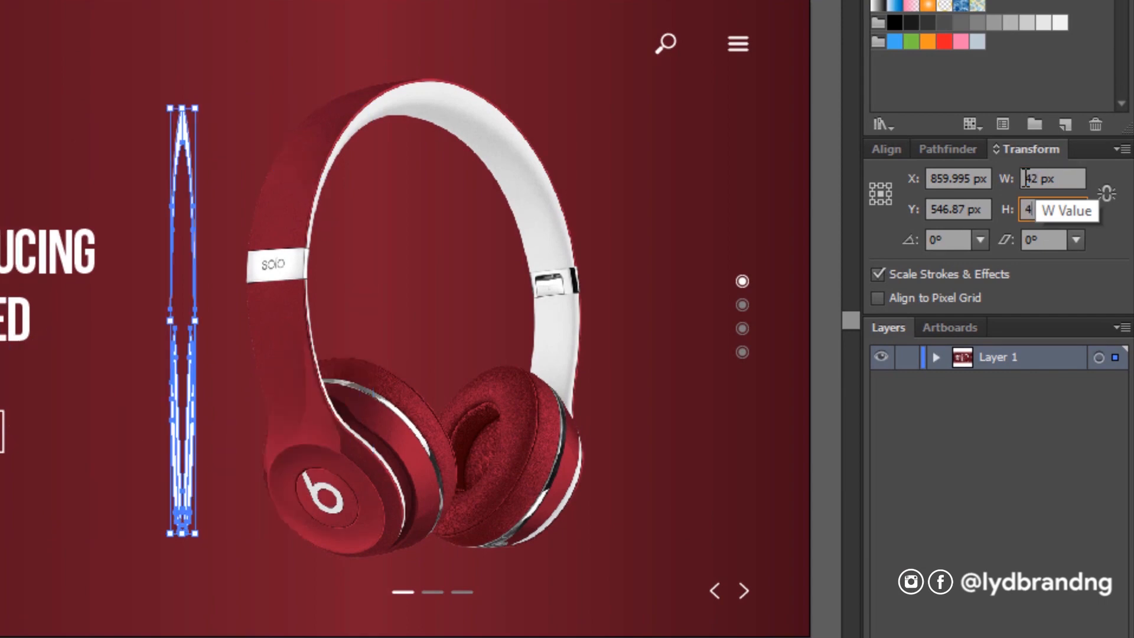
{"action": "type", "text": "4"}
{"action": "key", "text": "Return"}
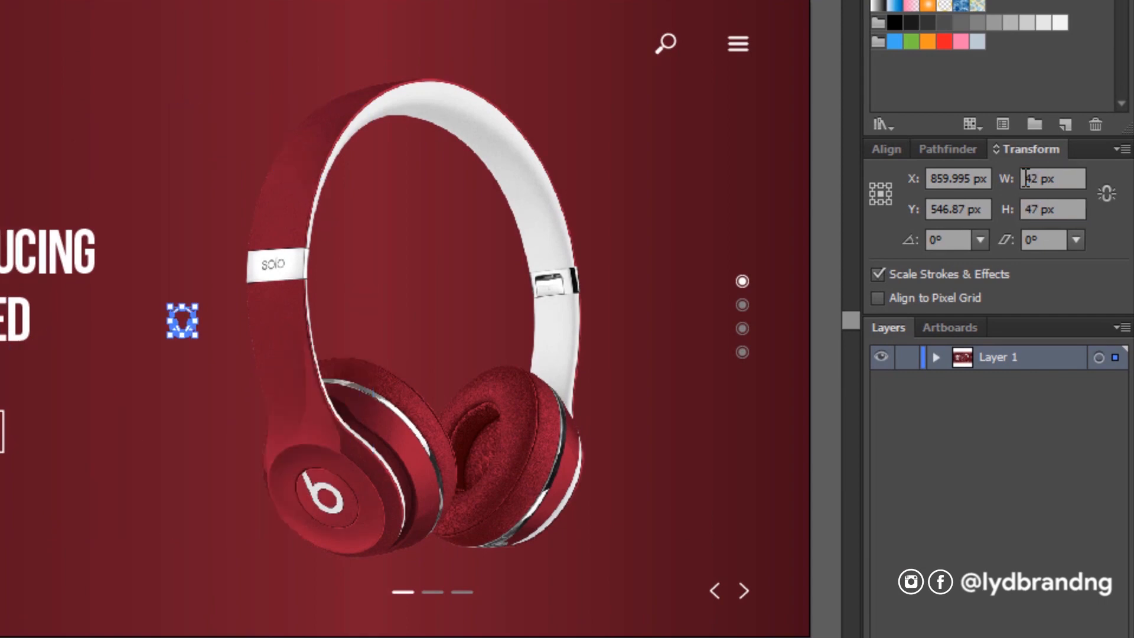
Position the headphones icon at X 114 px, Y 420 px and deselect it.
{"action": "left_click", "coordinate": [970, 178]}
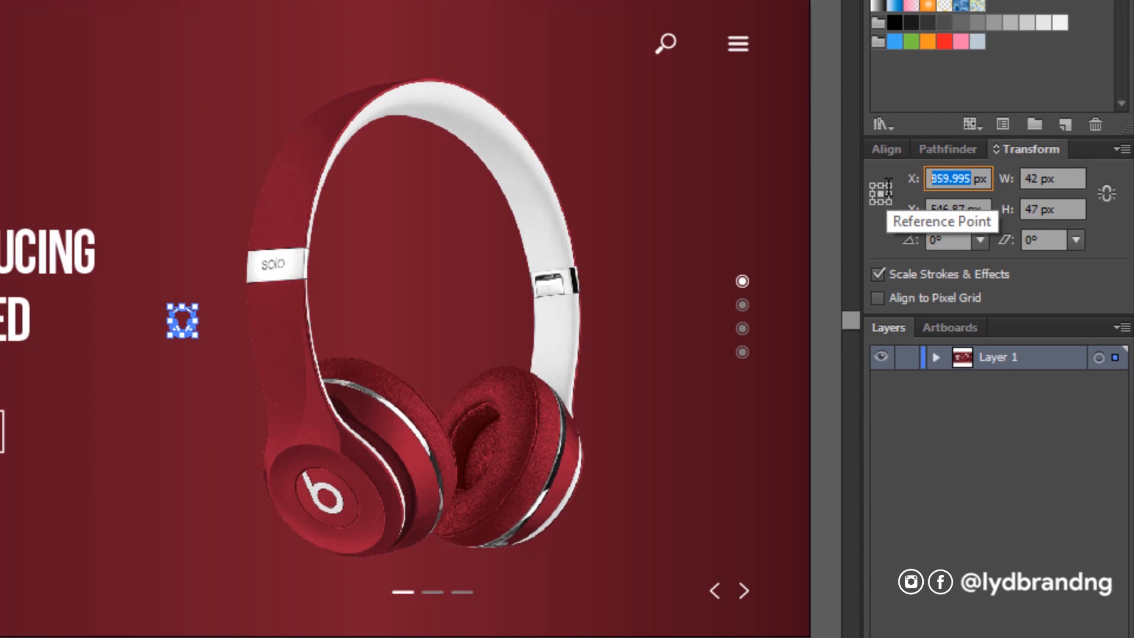
{"action": "type", "text": "114"}
{"action": "key", "text": "Tab"}
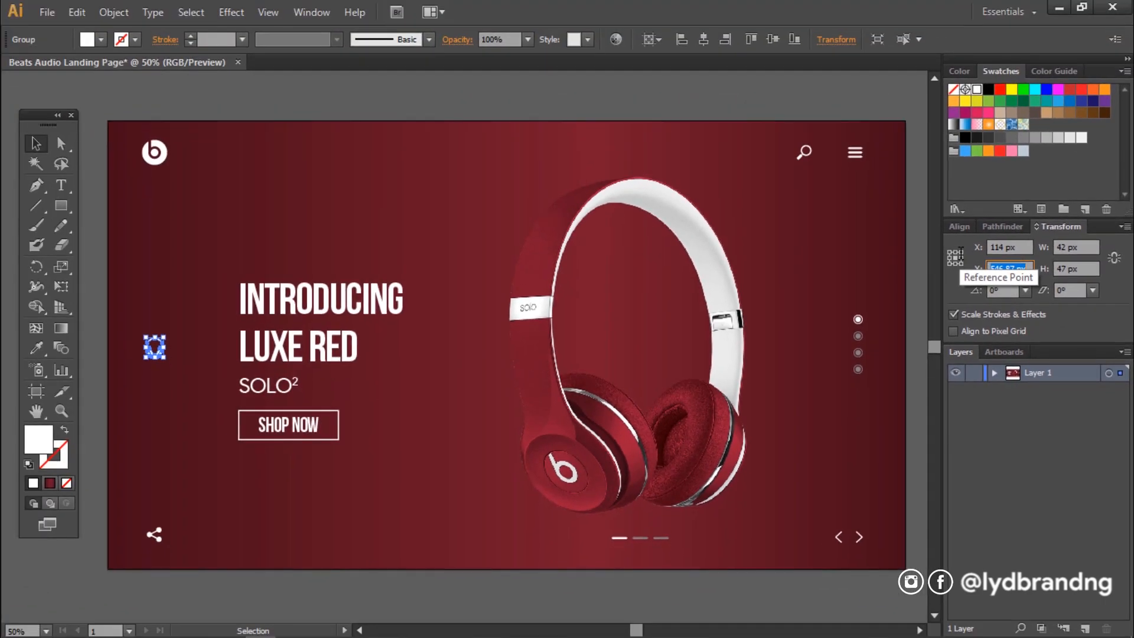
{"action": "type", "text": "4"}
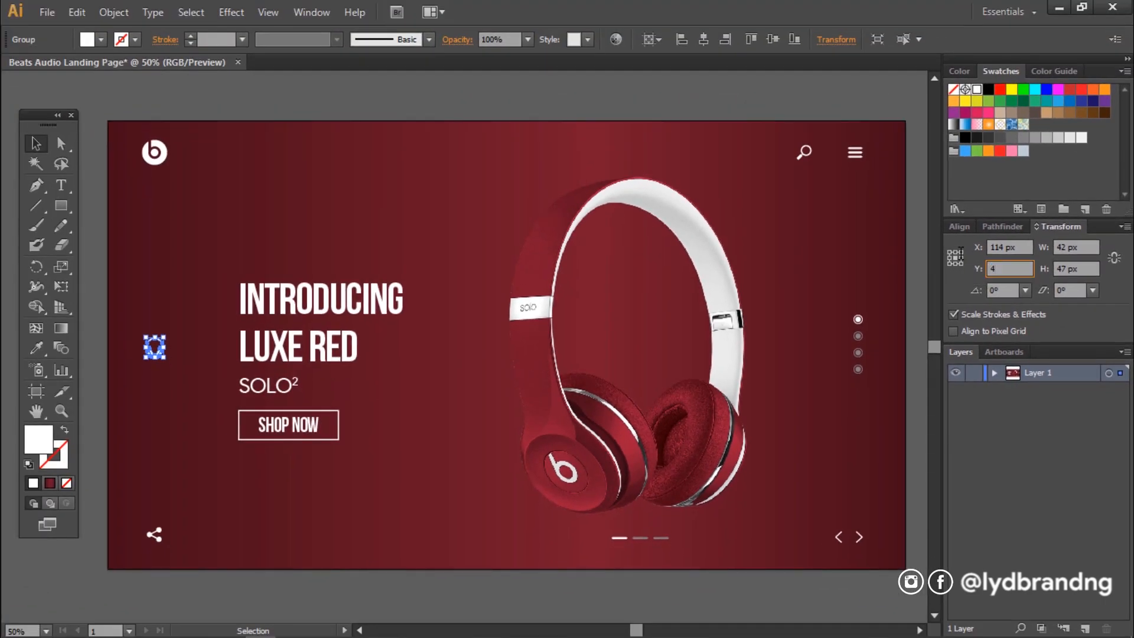
{"action": "type", "text": "20"}
{"action": "key", "text": "Return"}
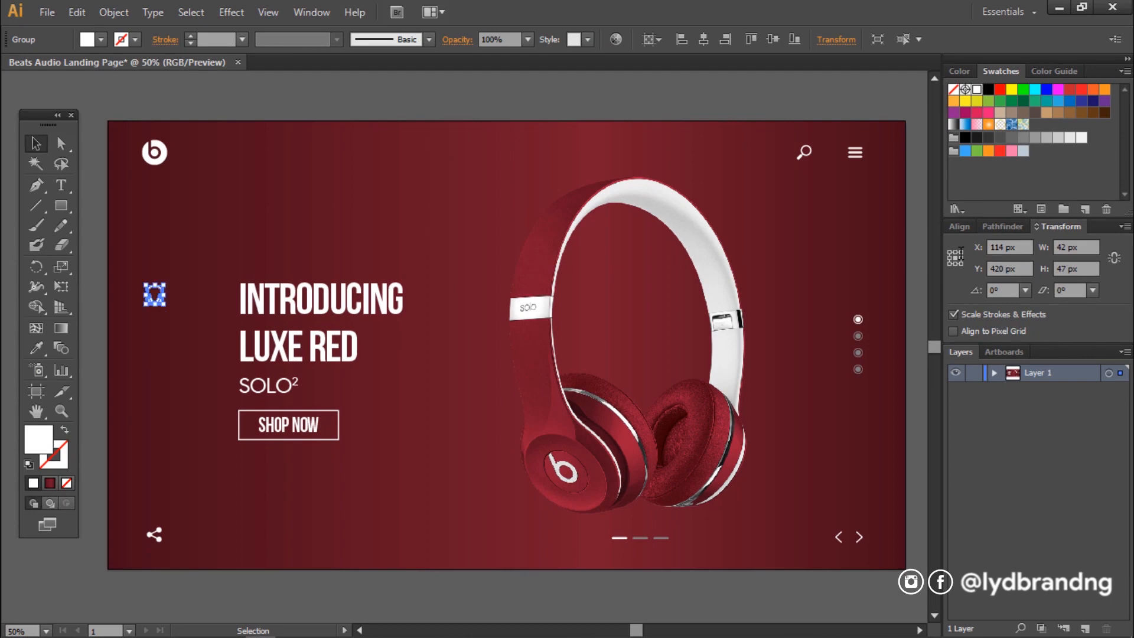
{"action": "left_click", "coordinate": [152, 324]}
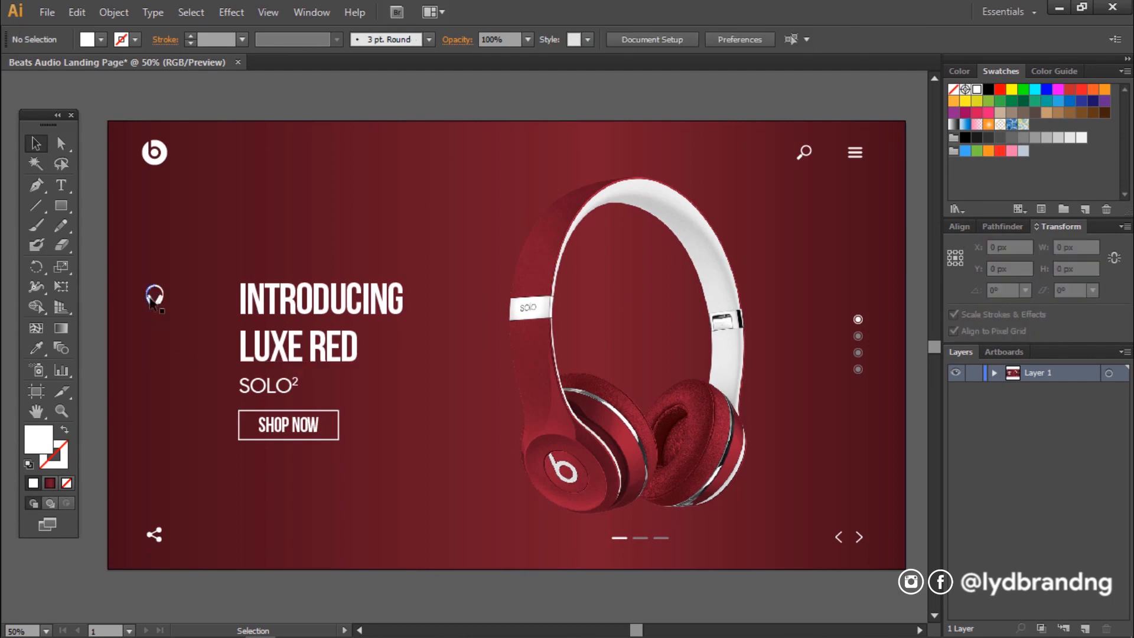
Place the Earphones icon from the Icons folder and resize it to 42 px wide and 47 px high.
{"action": "key", "text": "ctrl+shift+p"}
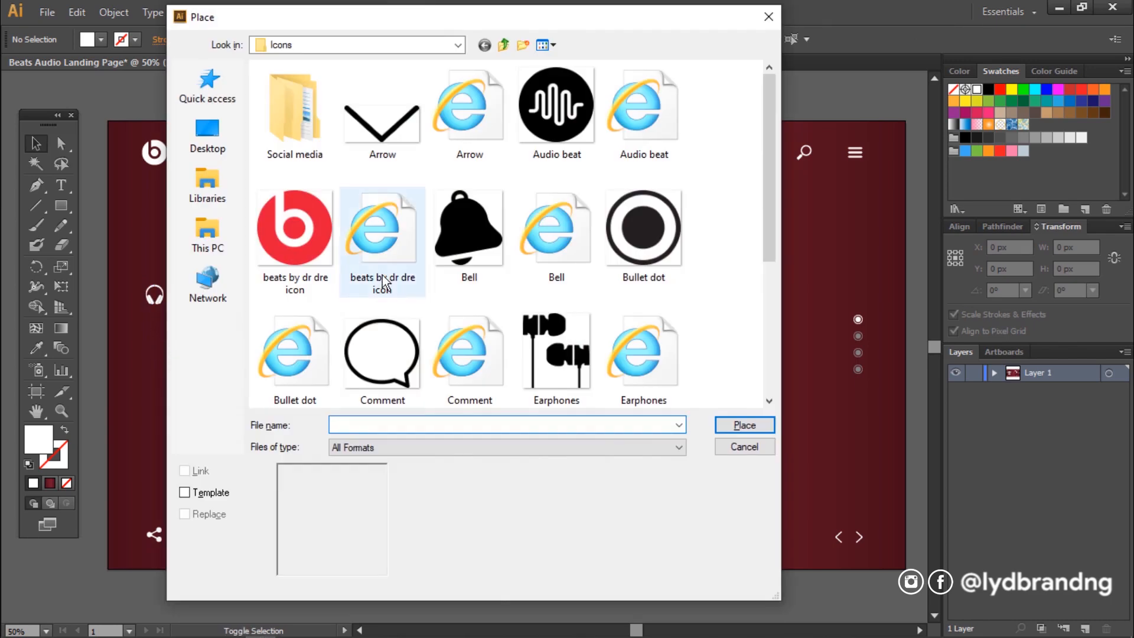
{"action": "left_click", "coordinate": [648, 356]}
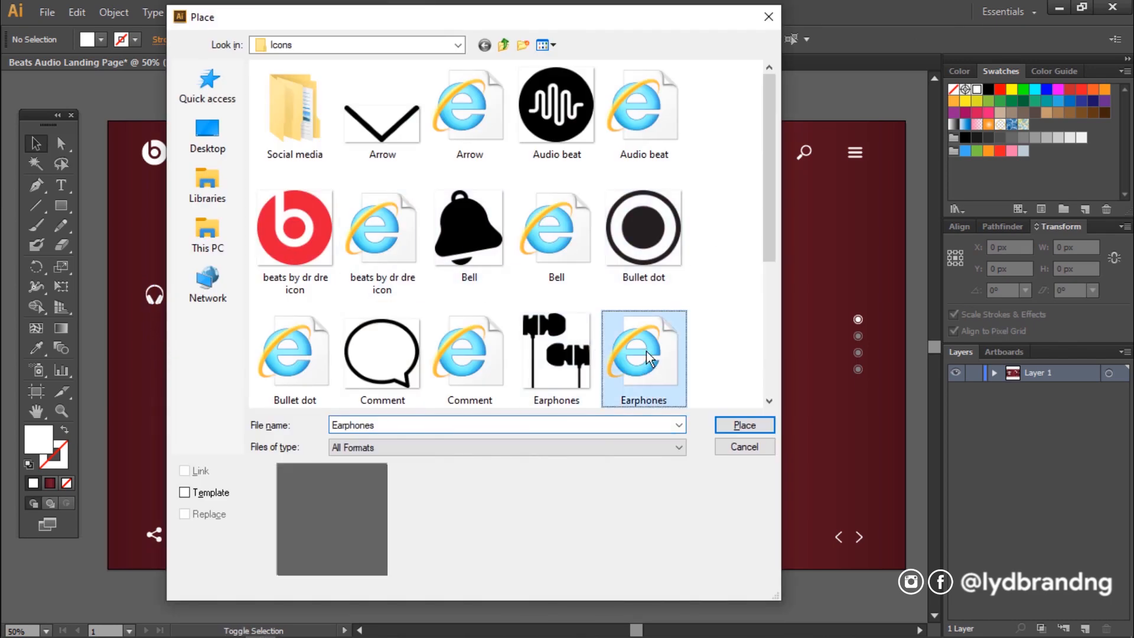
{"action": "double_click", "coordinate": [648, 356]}
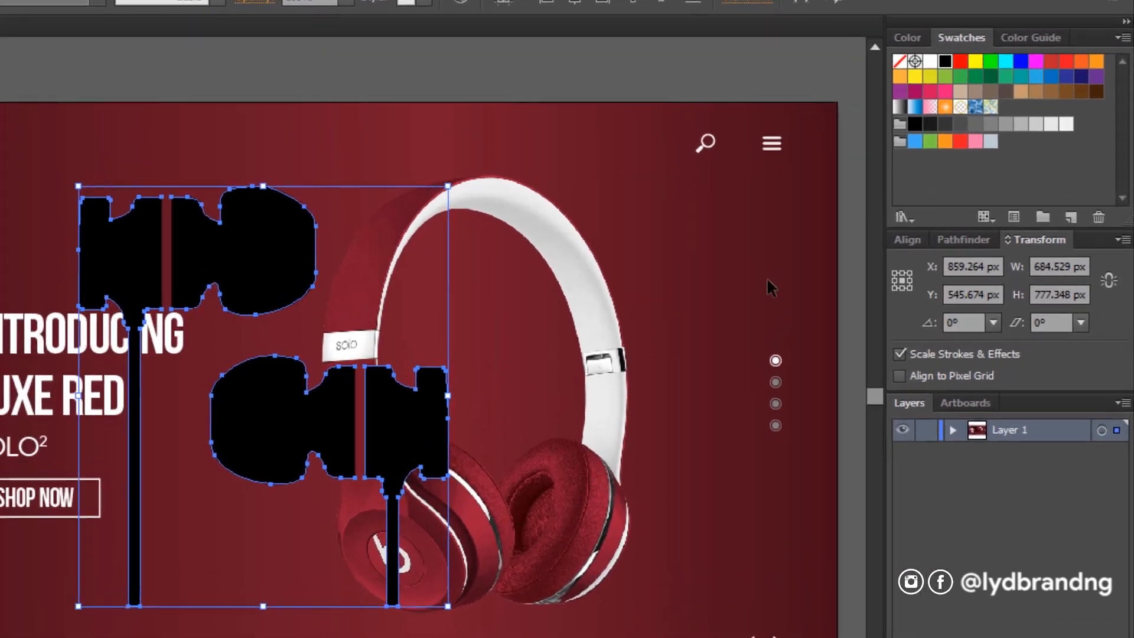
{"action": "left_click", "coordinate": [1035, 267]}
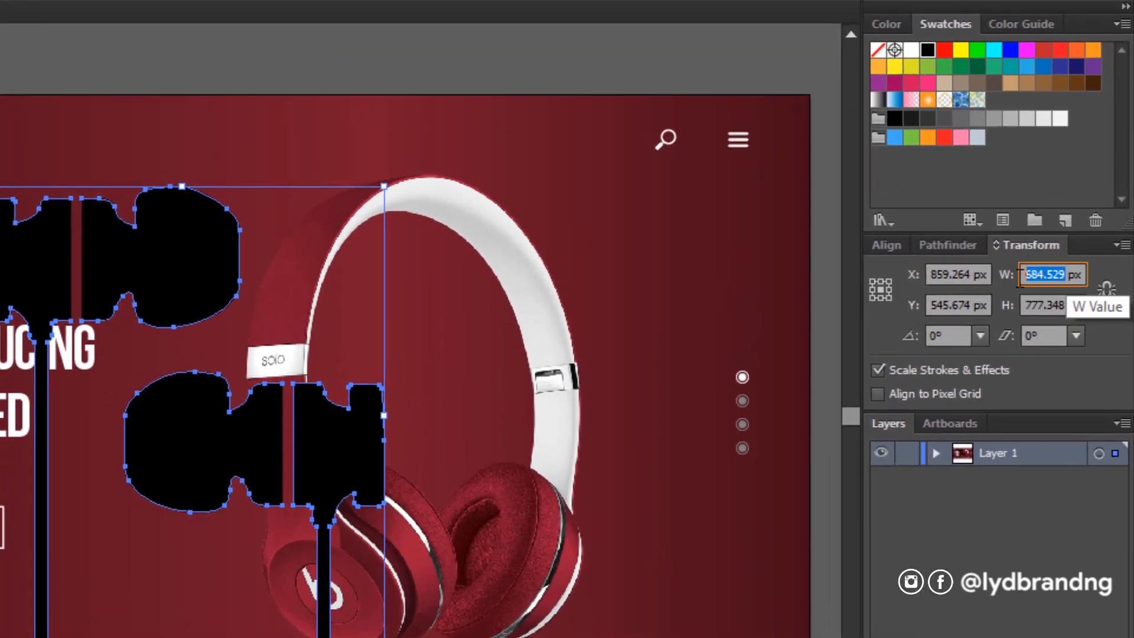
{"action": "type", "text": "42"}
{"action": "key", "text": "Tab"}
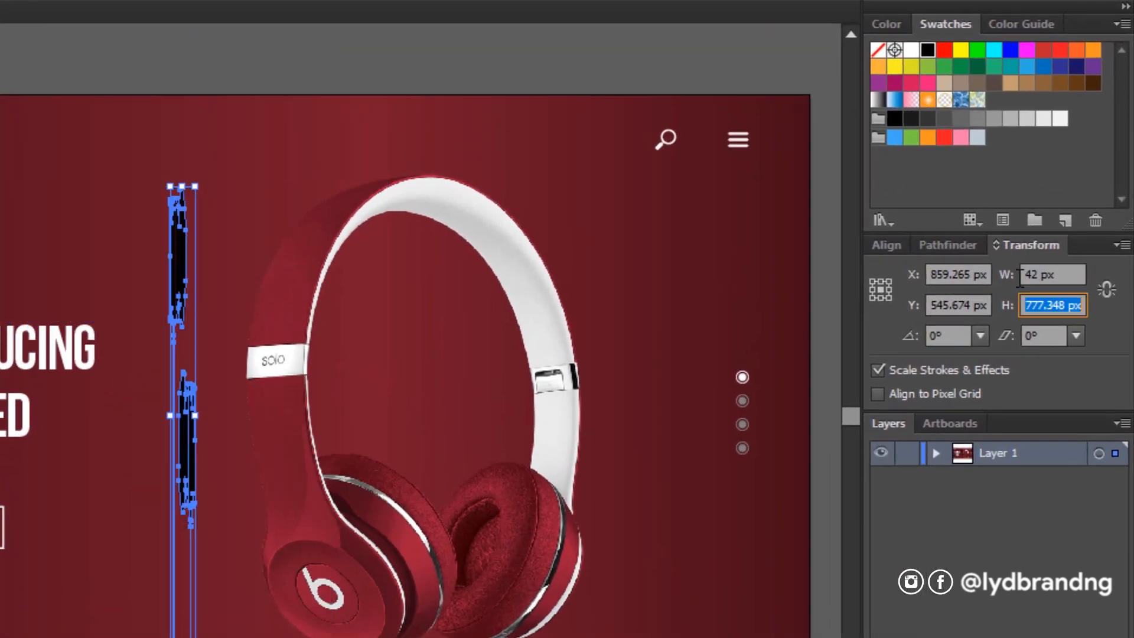
{"action": "type", "text": "47"}
{"action": "key", "text": "Return"}
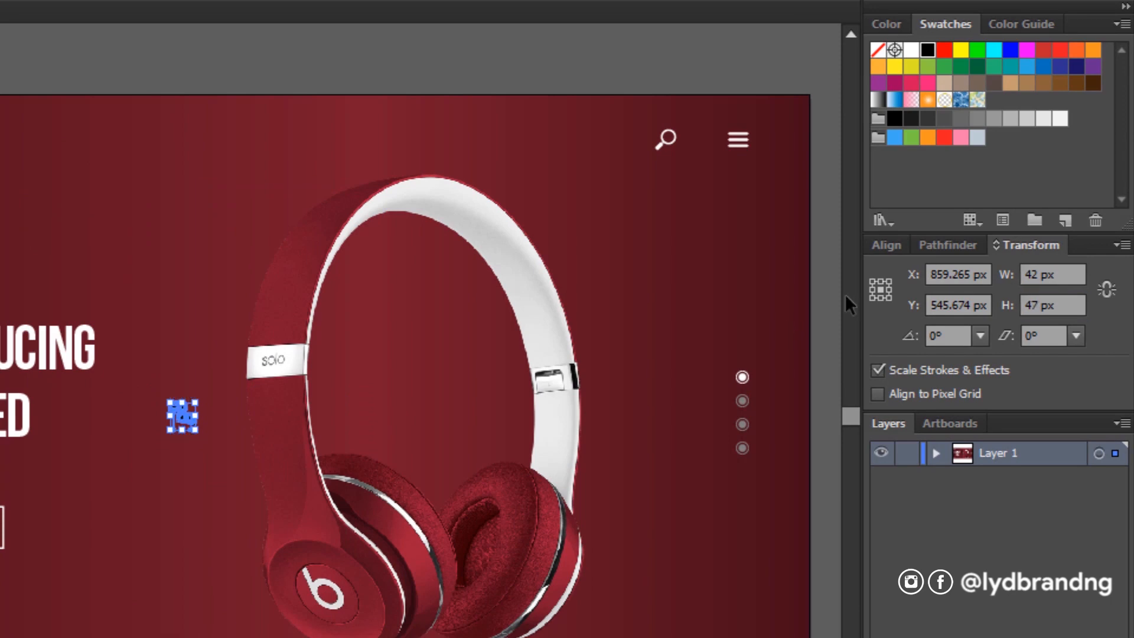
Fill the earphones icon with white and move it directly below the headphones icon with a clear gap.
{"action": "left_click", "coordinate": [911, 50]}
{"action": "left_click", "coordinate": [187, 448]}
{"action": "left_click_drag", "start_coordinate": [189, 431], "coordinate": [80, 254]}
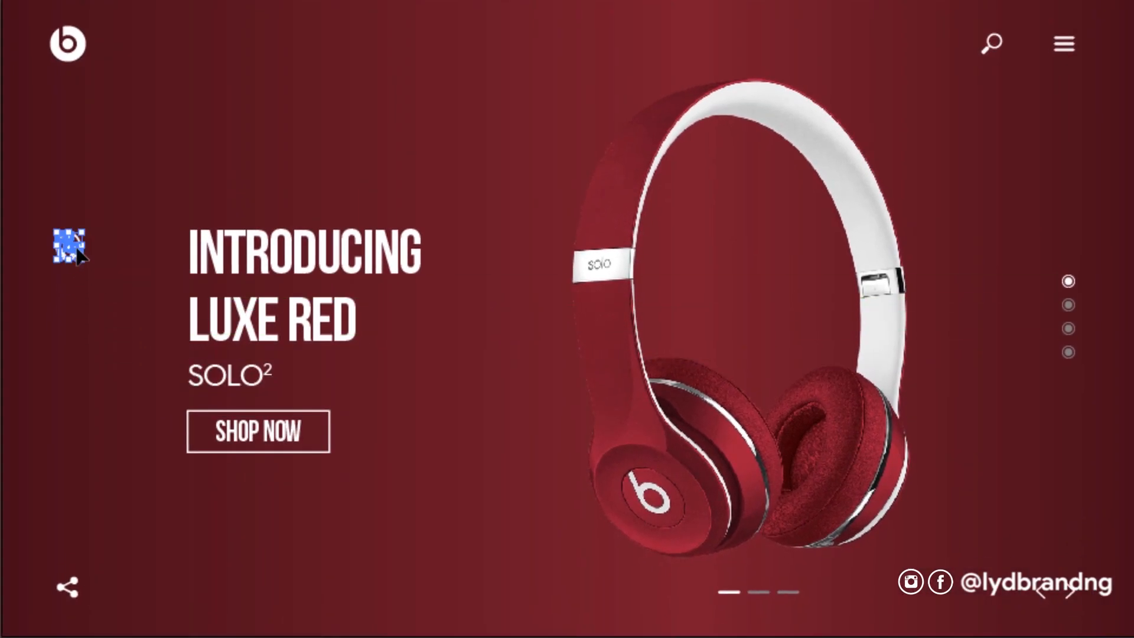
{"action": "left_click_drag", "start_coordinate": [71, 248], "coordinate": [71, 277]}
{"action": "left_click_drag", "start_coordinate": [71, 280], "coordinate": [72, 278]}
{"action": "key", "text": "shift+Down"}
{"action": "key", "text": "shift+Down"}
{"action": "key", "text": "shift+Down"}
{"action": "left_click", "coordinate": [60, 377]}
Place the Unbox icon from the Icons folder and resize it to 47 px wide and 30 px high.
{"action": "key", "text": "ctrl+shift+p"}
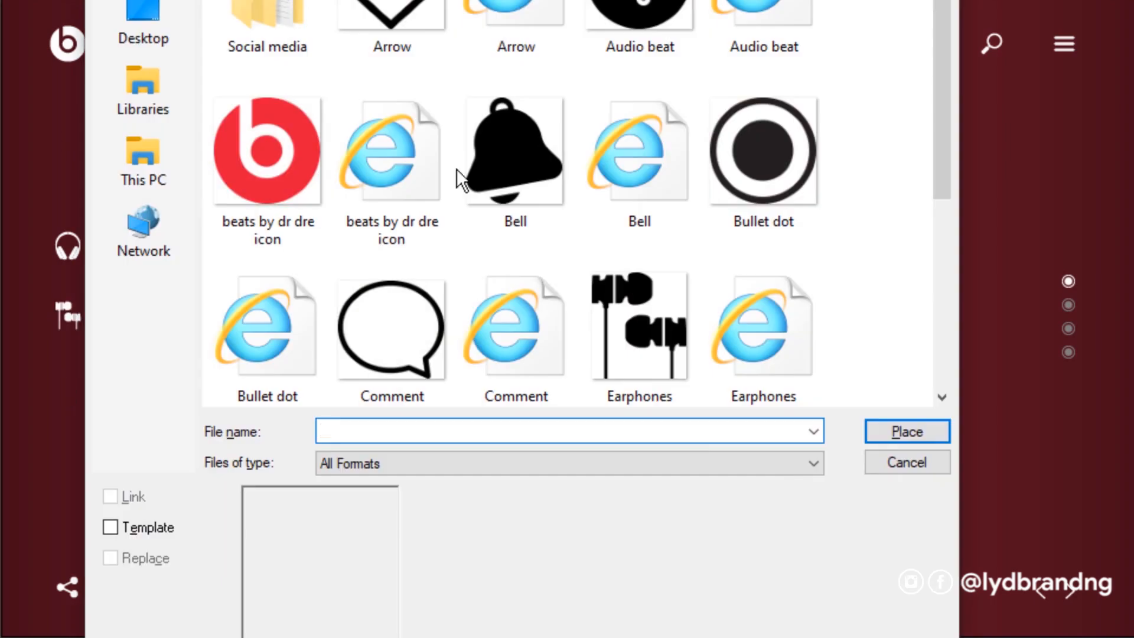
{"action": "left_click_drag", "start_coordinate": [944, 130], "coordinate": [940, 338]}
{"action": "double_click", "coordinate": [763, 332]}
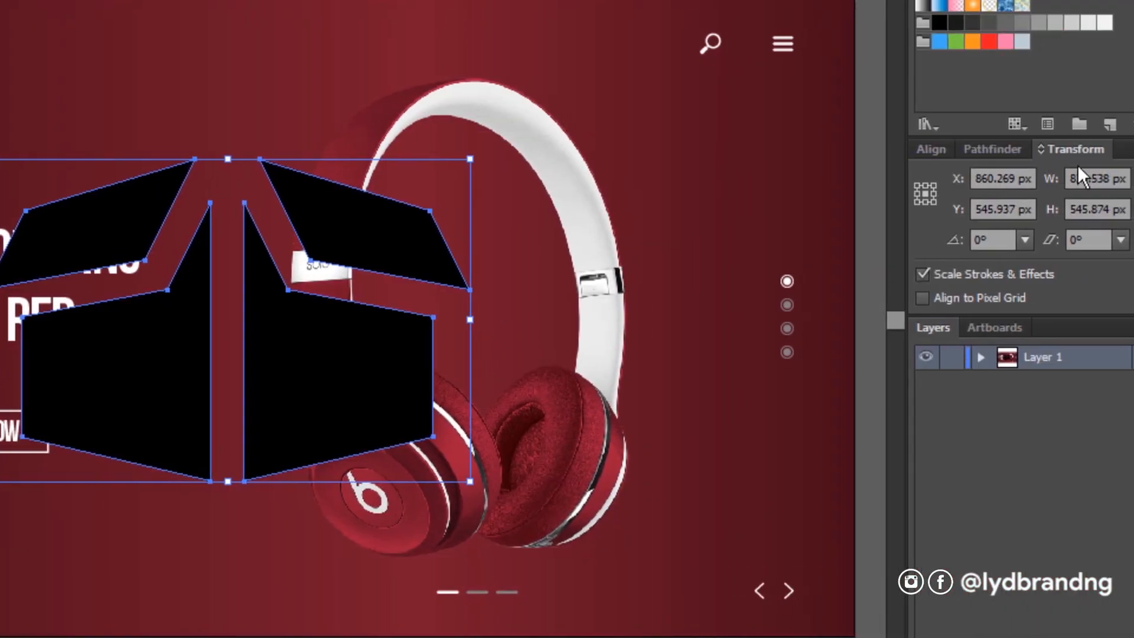
{"action": "double_click", "coordinate": [1110, 174]}
{"action": "type", "text": "47"}
{"action": "key", "text": "Tab"}
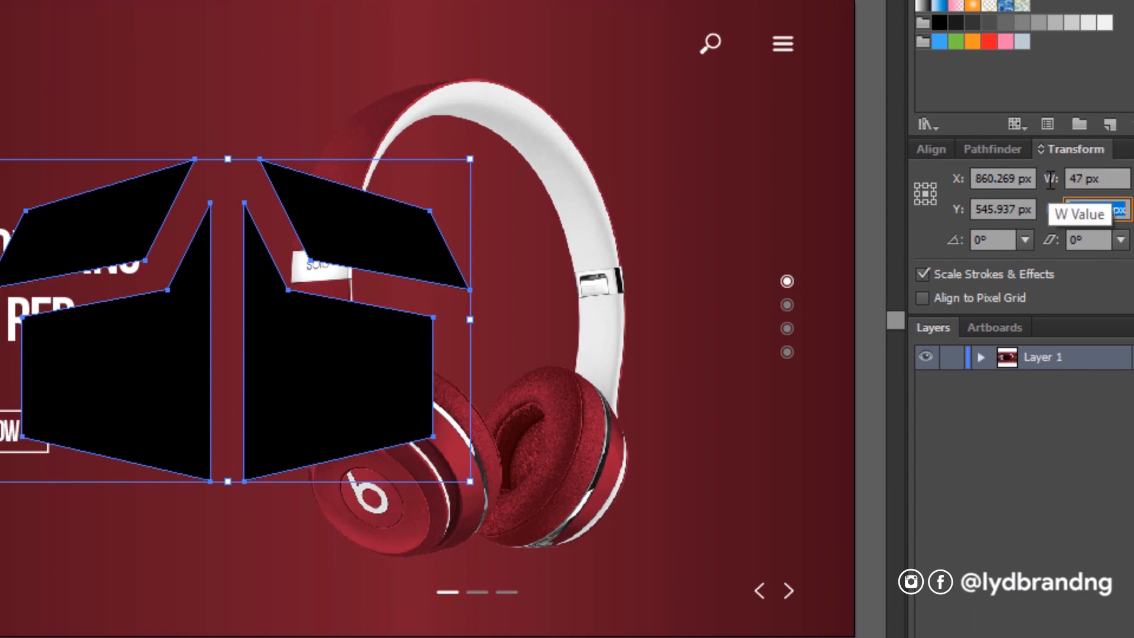
{"action": "type", "text": "30"}
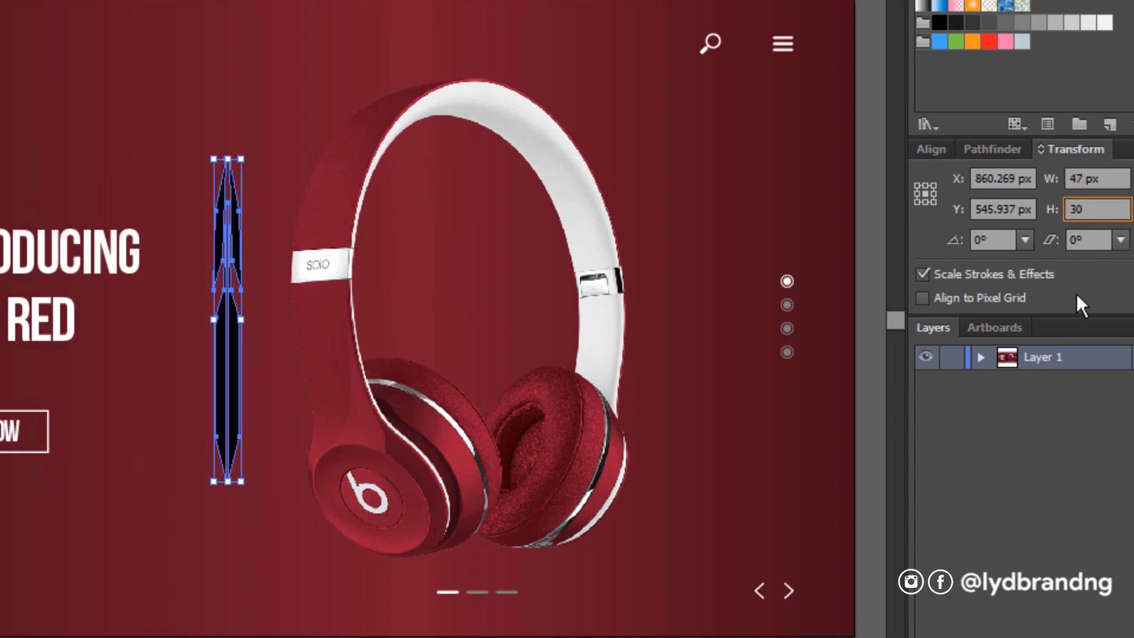
{"action": "key", "text": "Return"}
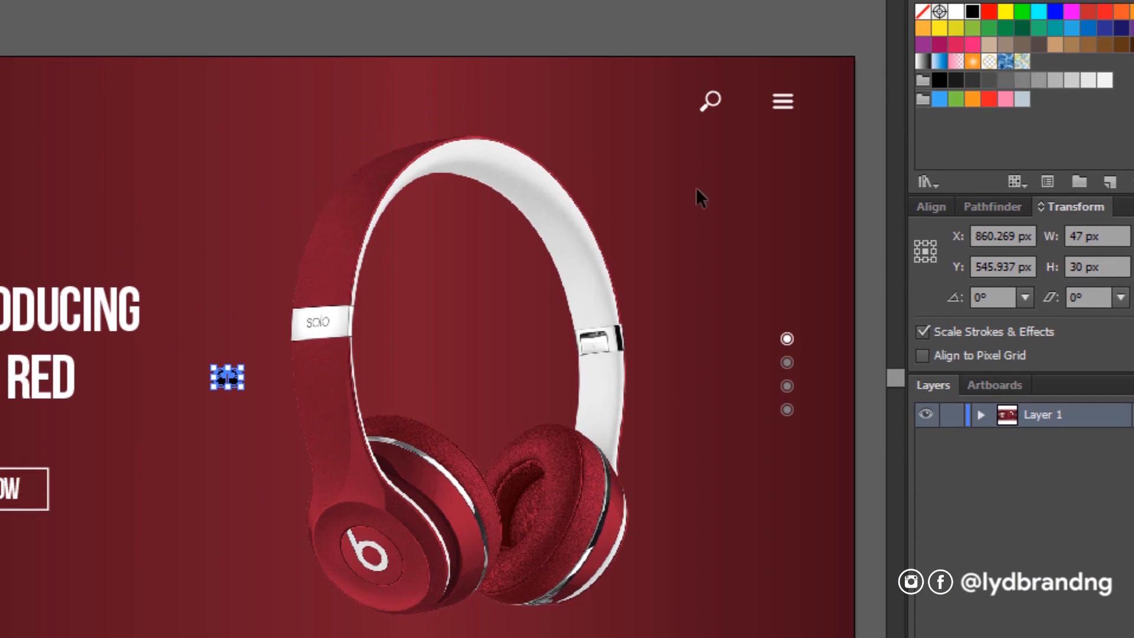
Fill the unbox icon with white and move it below the earphones icon, leaving a similar gap.
{"action": "left_click", "coordinate": [955, 22]}
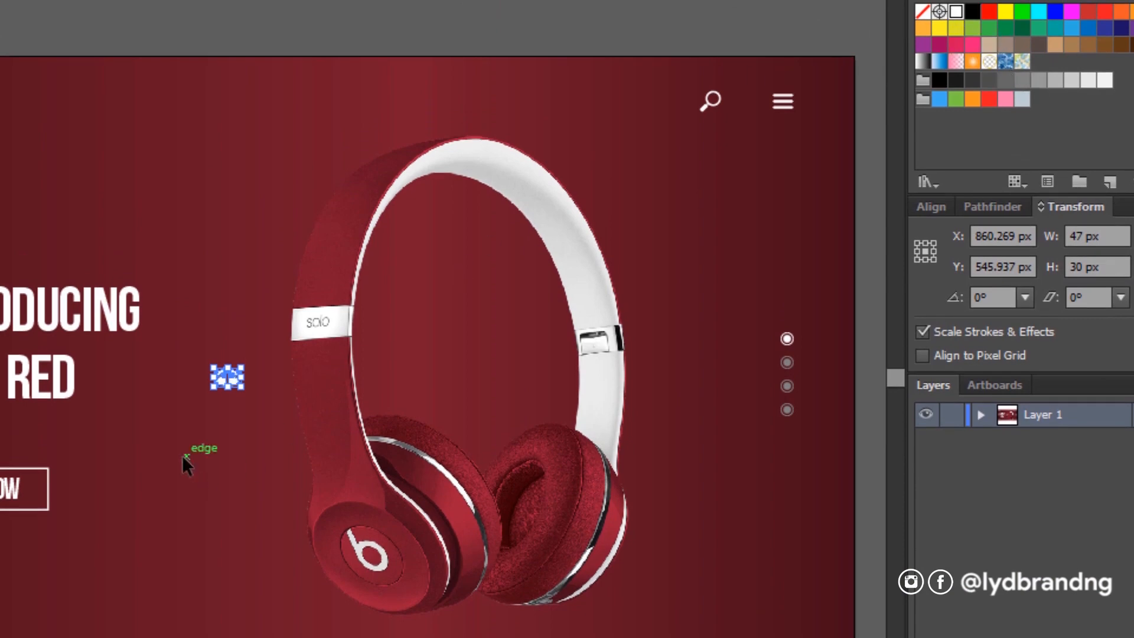
{"action": "left_click", "coordinate": [233, 408]}
{"action": "left_click_drag", "start_coordinate": [233, 381], "coordinate": [71, 346]}
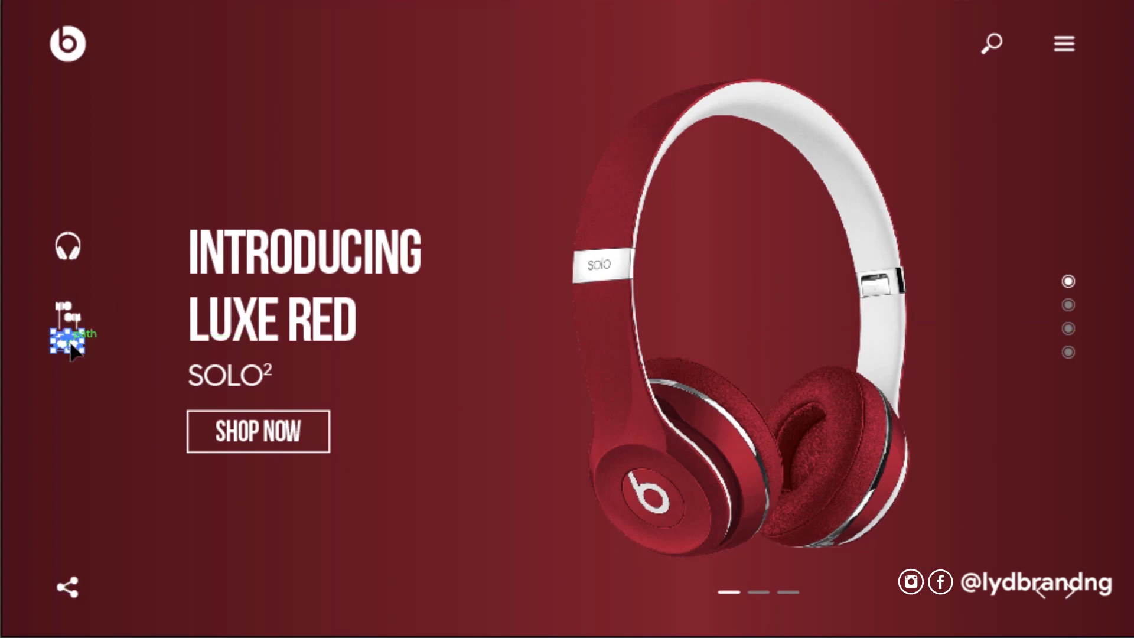
{"action": "key", "text": "shift+Down"}
{"action": "key", "text": "shift+Down"}
{"action": "key", "text": "shift+Down"}
{"action": "key", "text": "shift+Down"}
{"action": "key", "text": "shift+Down"}
{"action": "key", "text": "shift+Down"}
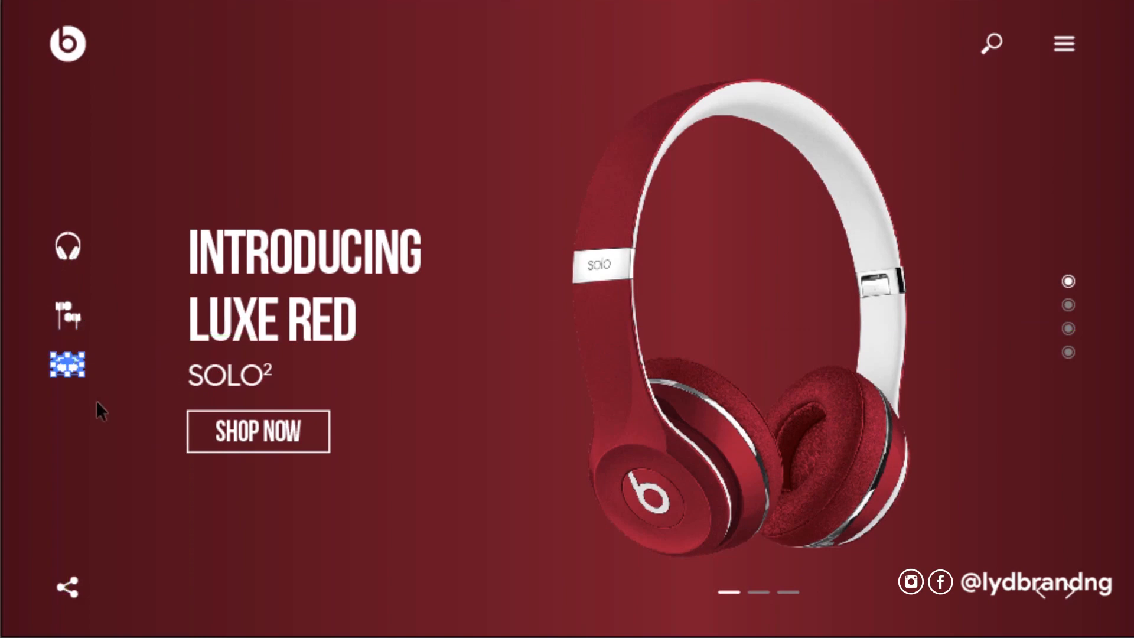
{"action": "left_click", "coordinate": [101, 428]}
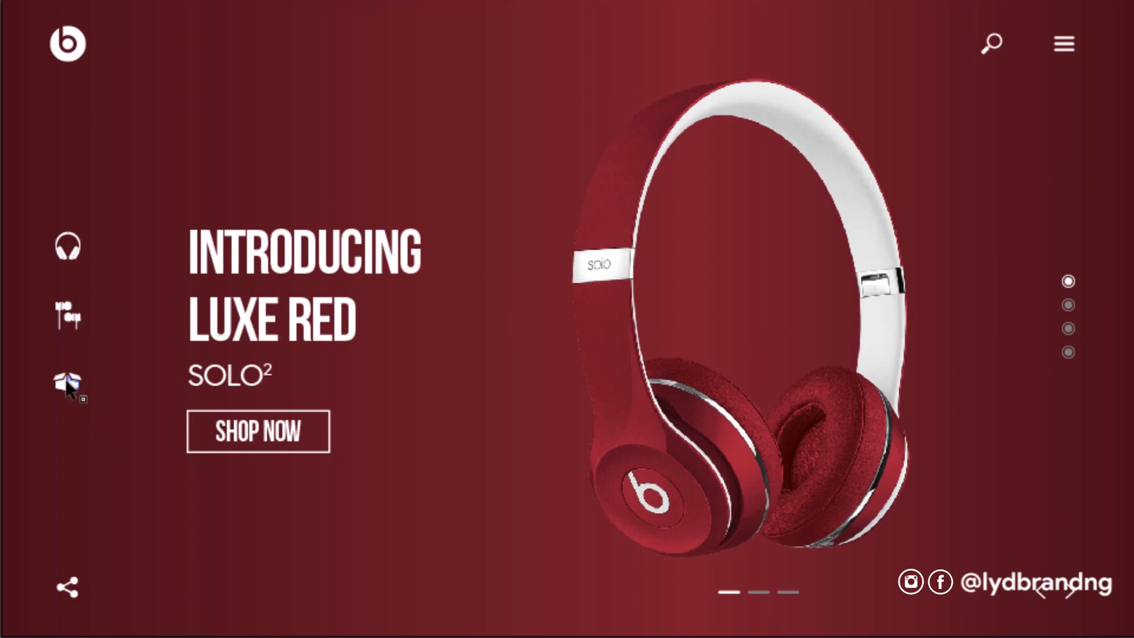
Place the Comment icon from the Icons folder on the artboard and fill it with white.
{"action": "key", "text": "ctrl+shift+p"}
{"action": "left_click_drag", "start_coordinate": [941, 170], "coordinate": [941, 442]}
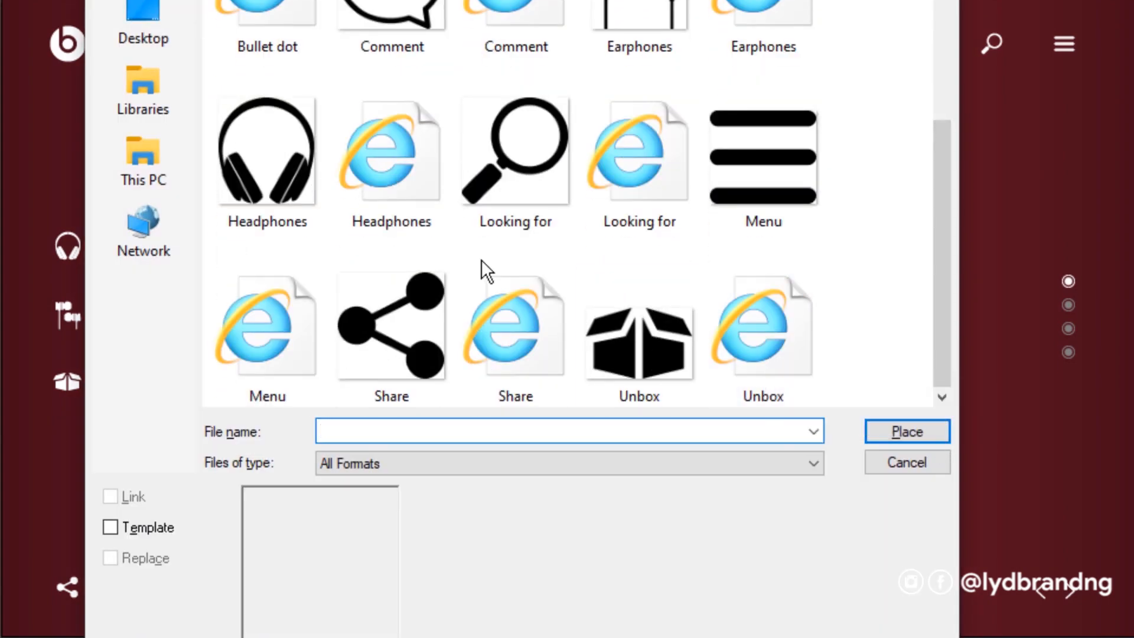
{"action": "left_click", "coordinate": [496, 20]}
{"action": "double_click", "coordinate": [515, 52]}
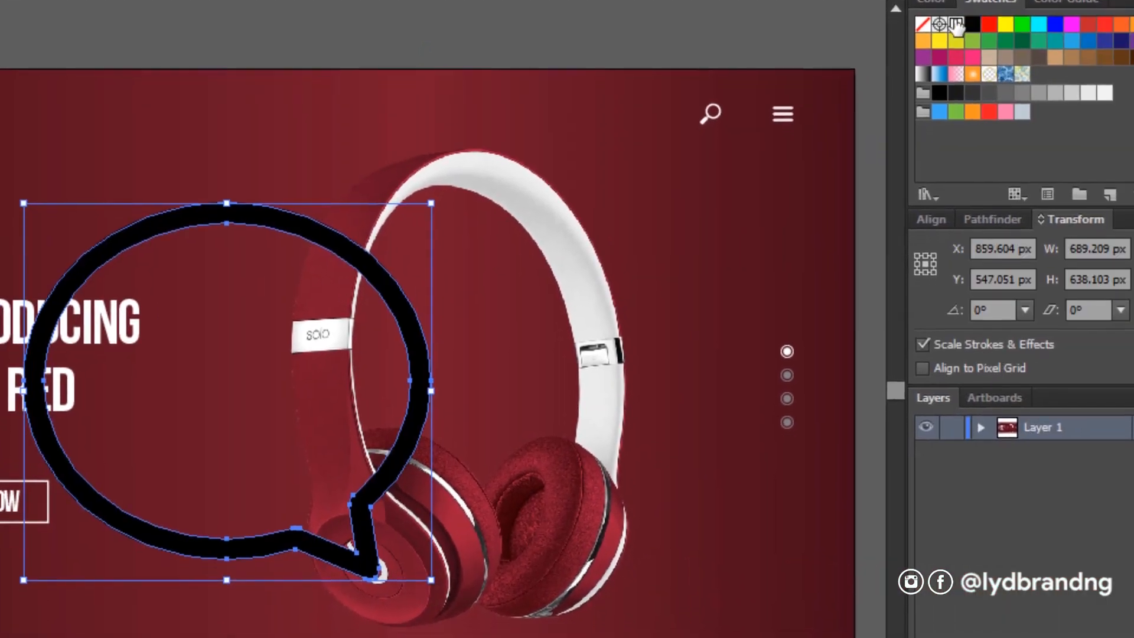
{"action": "left_click", "coordinate": [956, 25]}
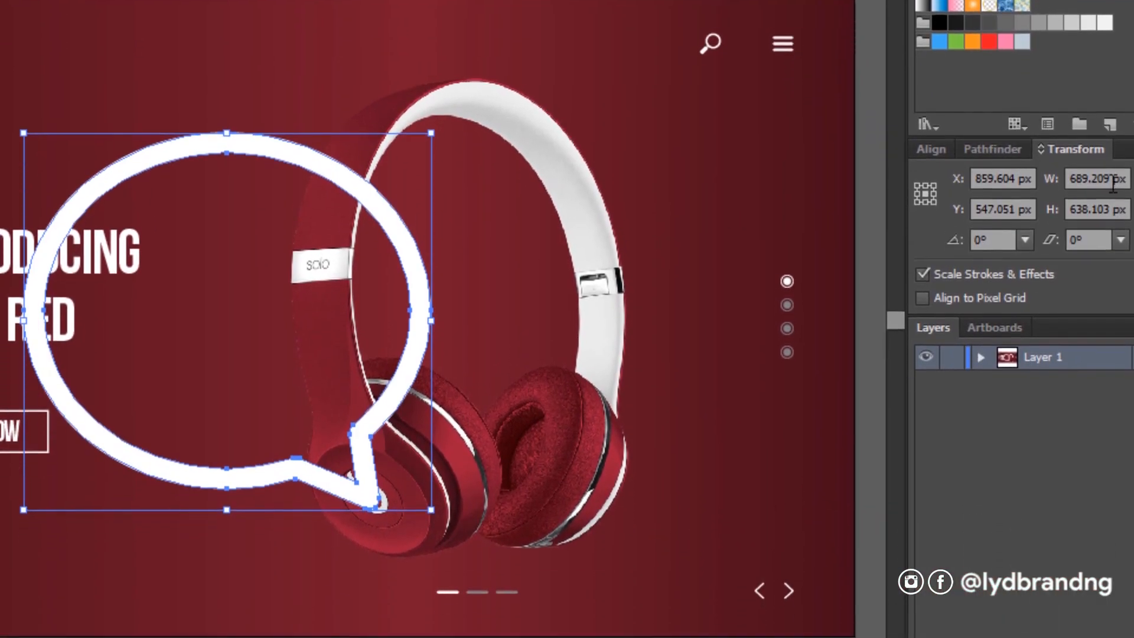
Resize the comment icon to 40 px wide and 37 px high.
{"action": "left_click", "coordinate": [1097, 248]}
{"action": "type", "text": "40"}
{"action": "key", "text": "Tab"}
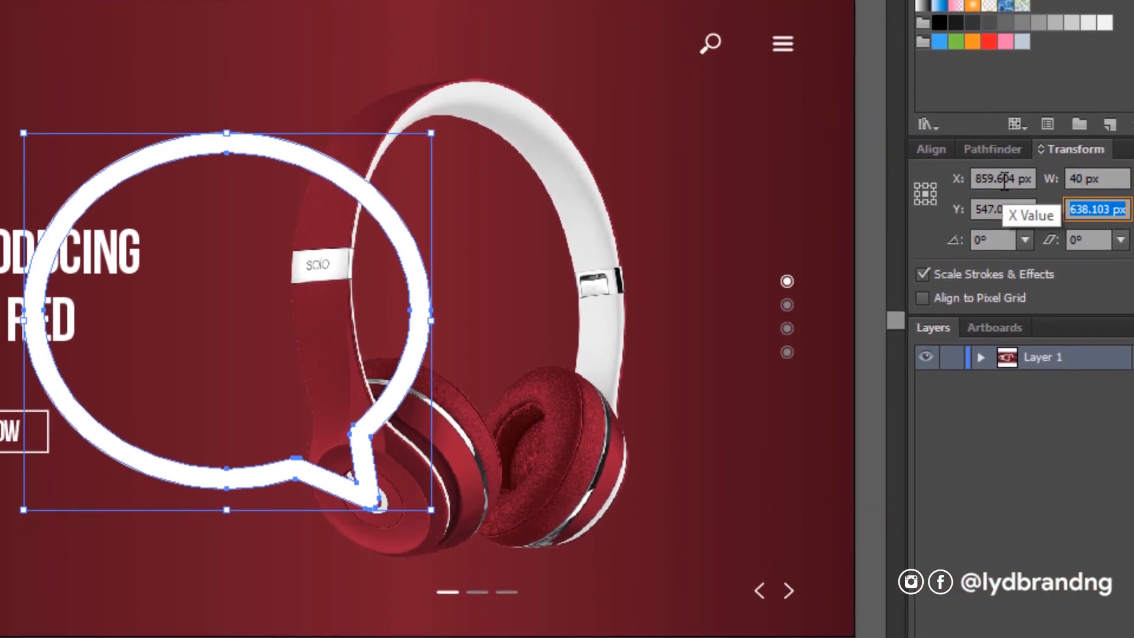
{"action": "type", "text": "37"}
{"action": "key", "text": "Return"}
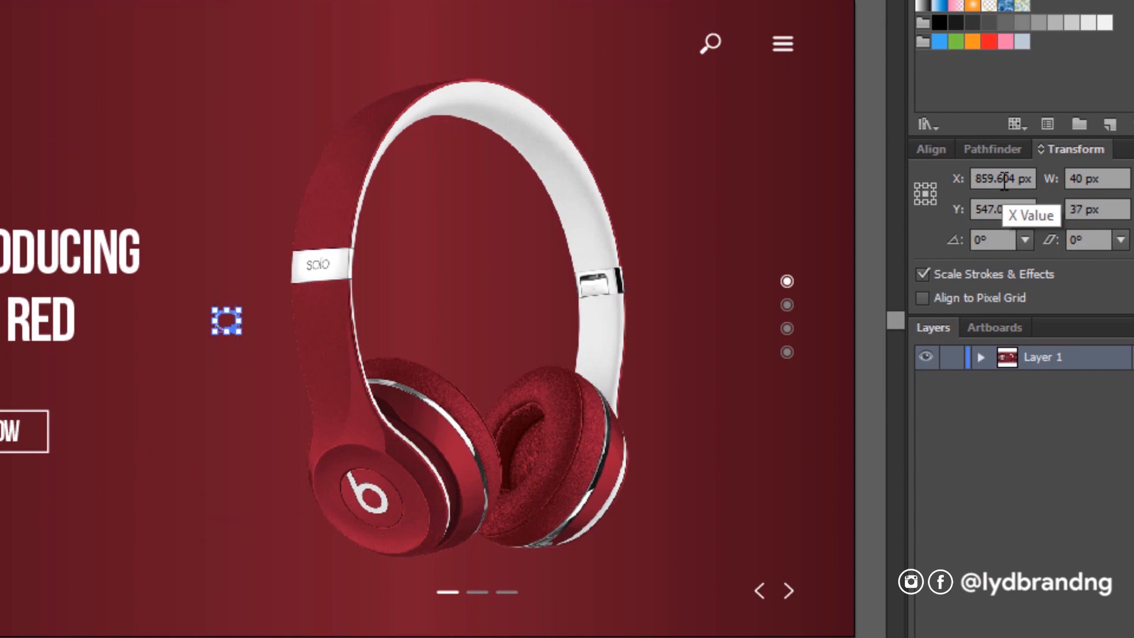
Move the comment icon below the unbox icon with a gap matching the other icons, and deselect it.
{"action": "left_click_drag", "start_coordinate": [226, 320], "coordinate": [114, 384]}
{"action": "left_click_drag", "start_coordinate": [235, 324], "coordinate": [77, 400]}
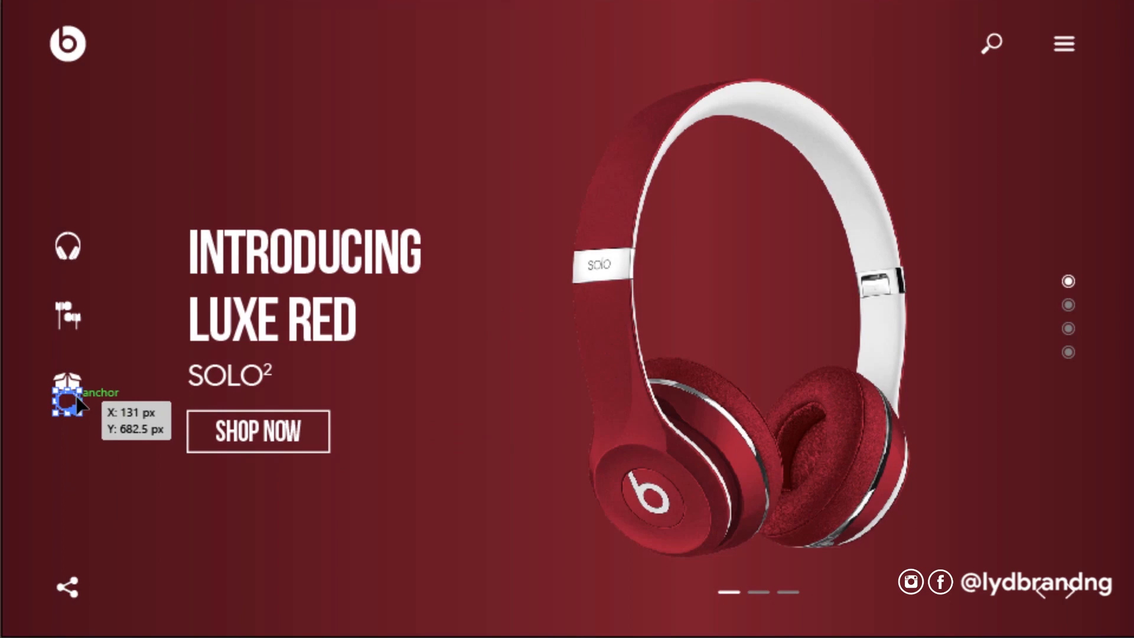
{"action": "key", "text": "shift+Down"}
{"action": "key", "text": "shift+Down"}
{"action": "key", "text": "shift+Down"}
{"action": "key", "text": "shift+Down"}
{"action": "key", "text": "shift+Down"}
{"action": "key", "text": "shift+Down"}
{"action": "key", "text": "shift+Down"}
{"action": "left_click", "coordinate": [131, 499]}
Align the headphones, earphones, unbox and comment icons to one another on their horizontal centres.
{"action": "left_click_drag", "start_coordinate": [38, 216], "coordinate": [107, 484]}
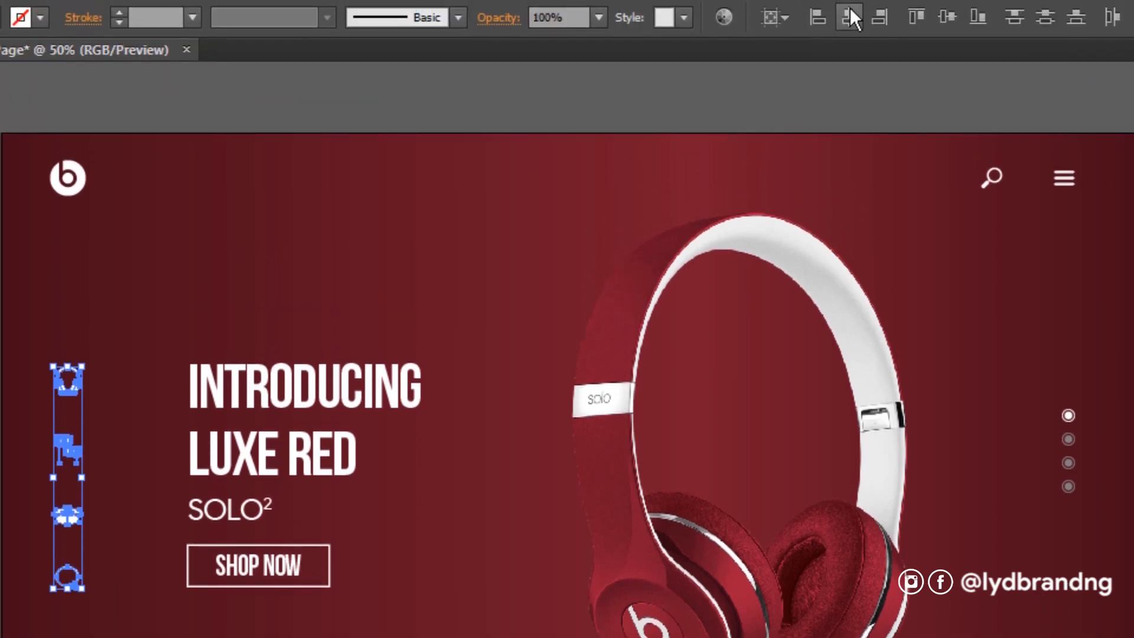
{"action": "left_click", "coordinate": [851, 10]}
{"action": "key", "text": "ctrl+z"}
{"action": "left_click", "coordinate": [779, 17]}
{"action": "left_click", "coordinate": [795, 43]}
{"action": "left_click", "coordinate": [849, 17]}
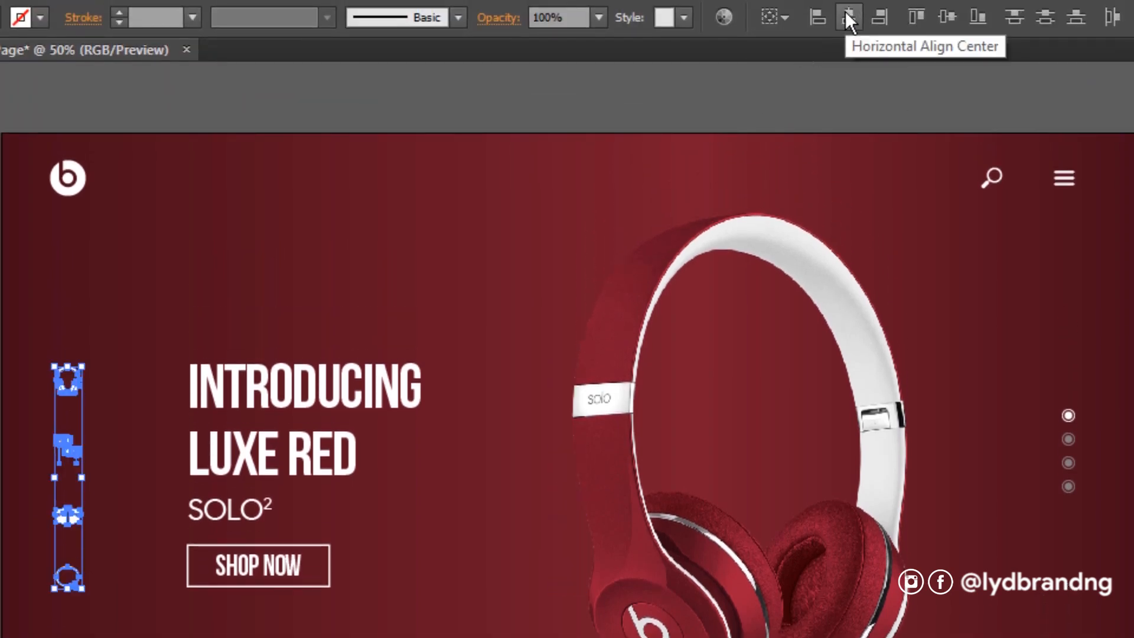
Group the four icons in the side column and deselect them.
{"action": "right_click", "coordinate": [71, 482]}
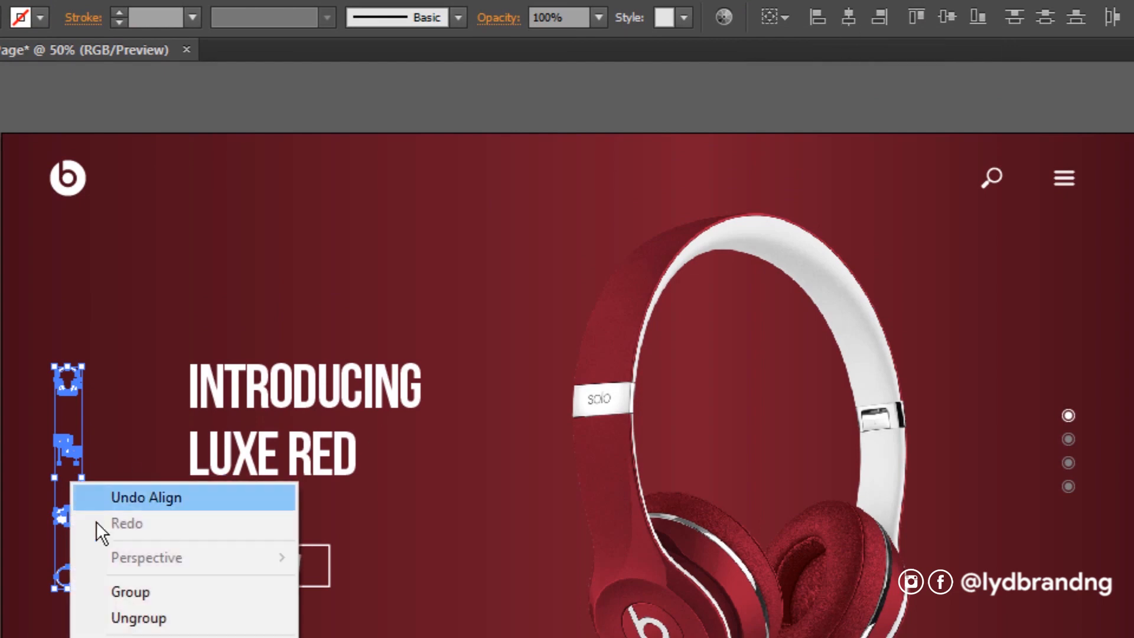
{"action": "left_click", "coordinate": [132, 593]}
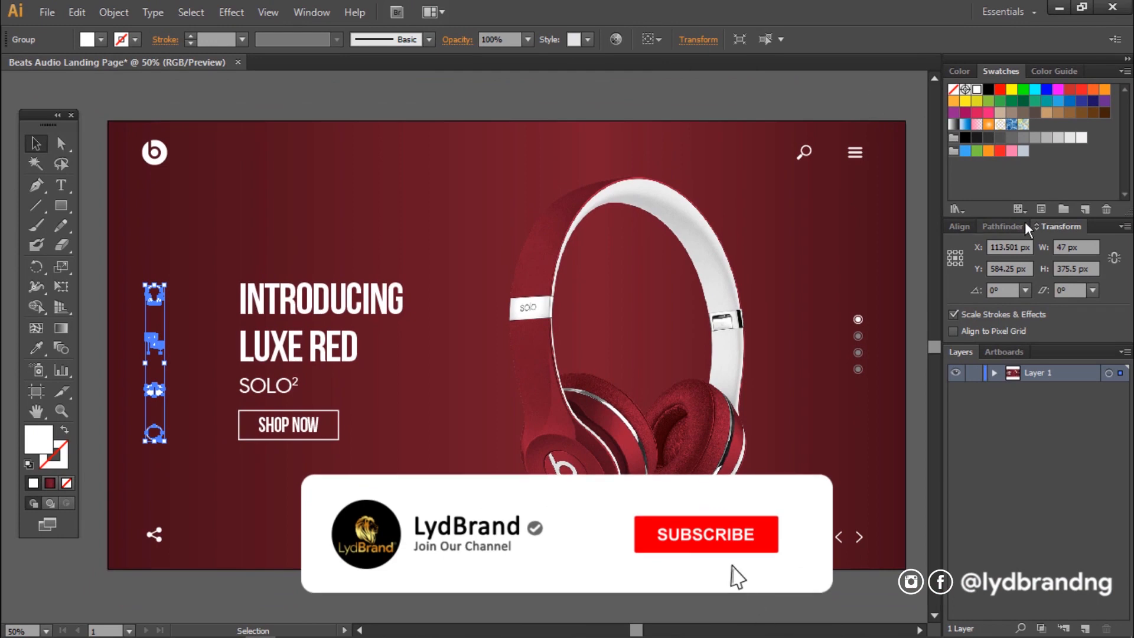
{"action": "left_click", "coordinate": [962, 227]}
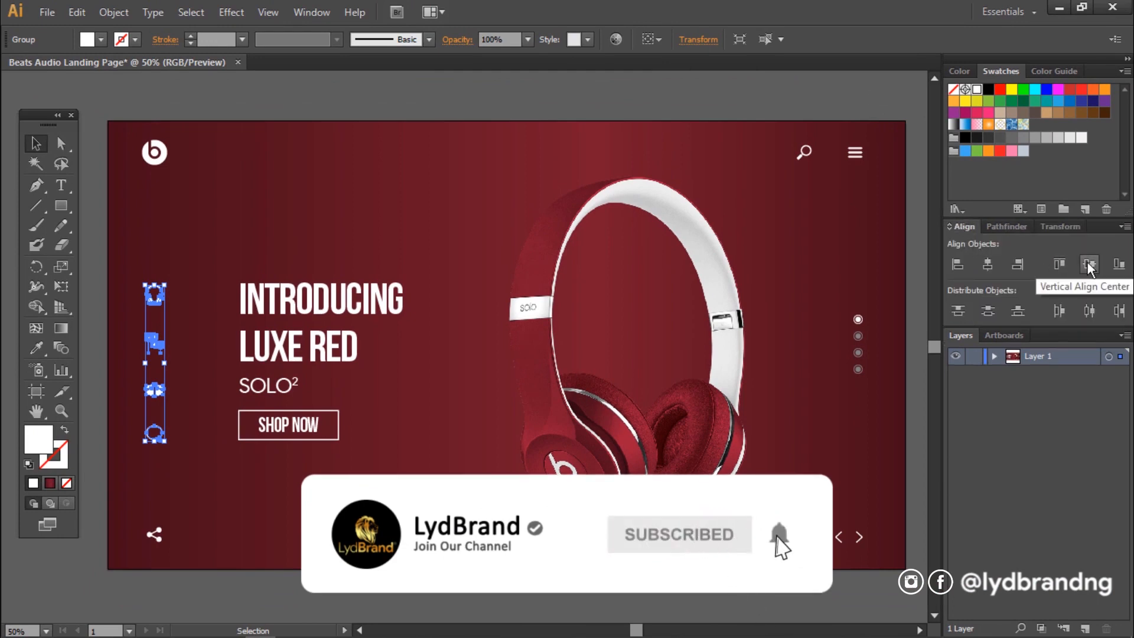
{"action": "left_click", "coordinate": [429, 426]}
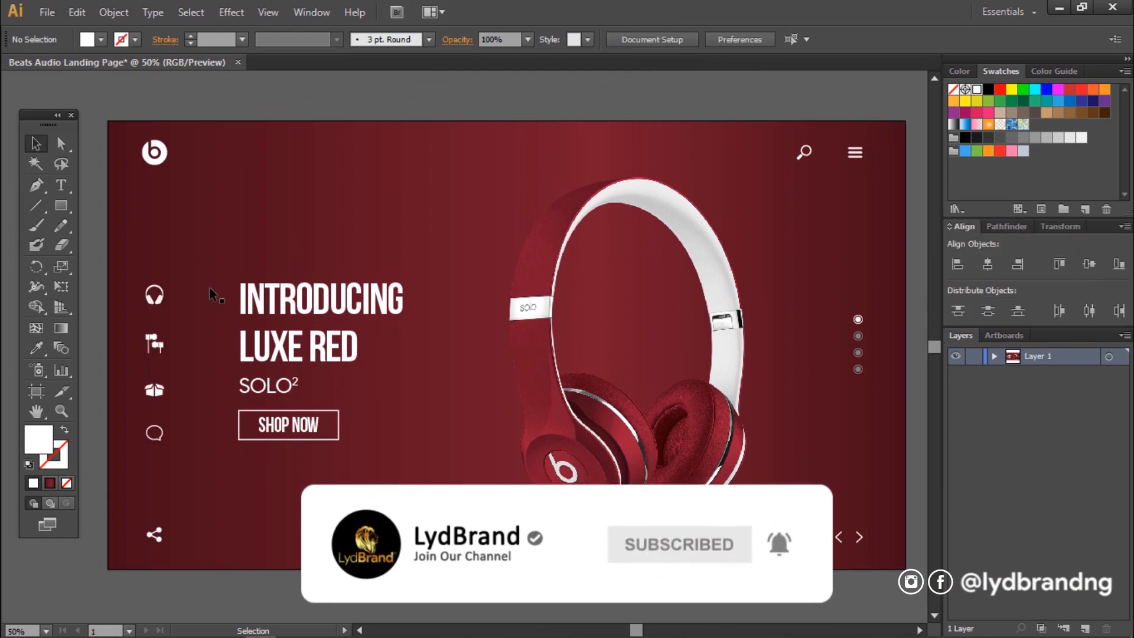
{"action": "left_click_drag", "start_coordinate": [415, 459], "coordinate": [418, 464]}
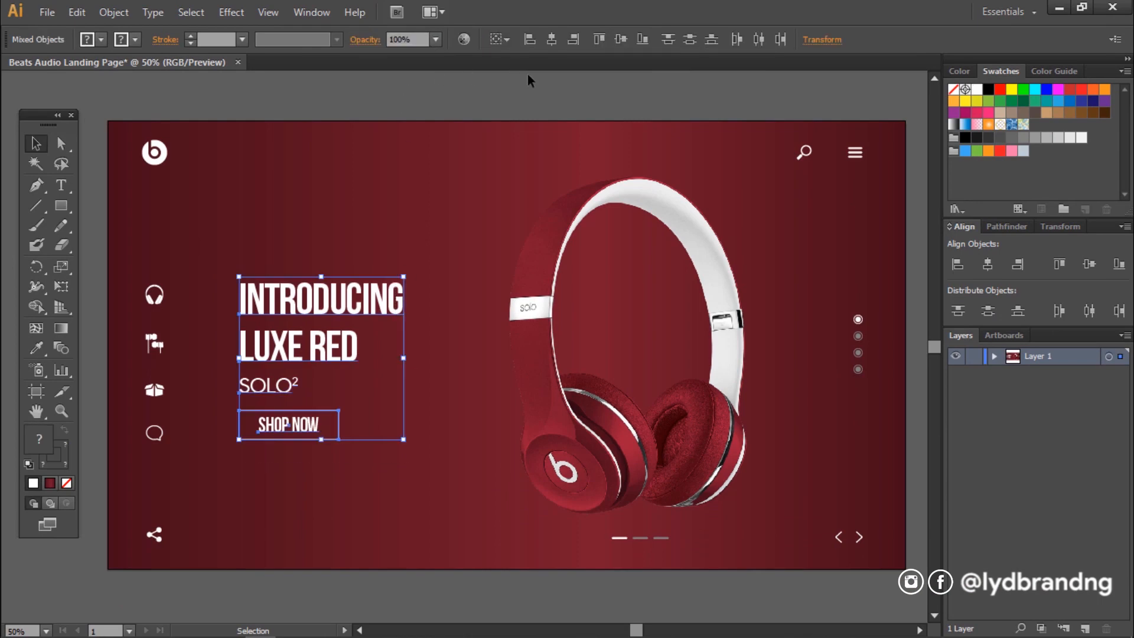
{"action": "left_click", "coordinate": [332, 510]}
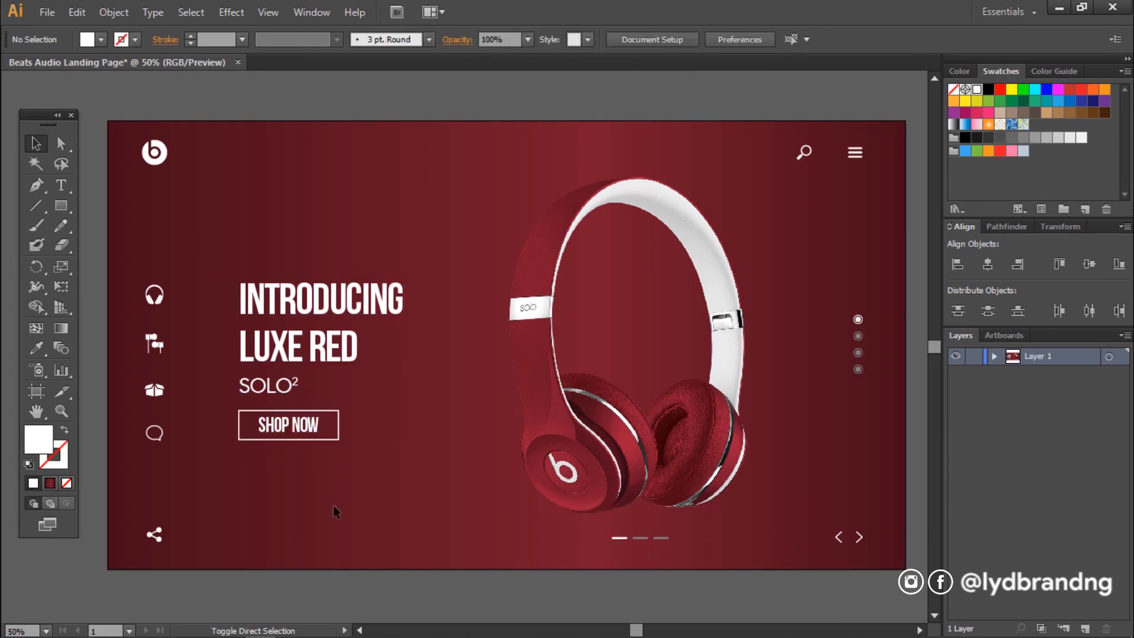
Place the facebook icon from the Social media folder on the artboard and fill it with white.
{"action": "key", "text": "ctrl+shift+p"}
{"action": "double_click", "coordinate": [287, 148]}
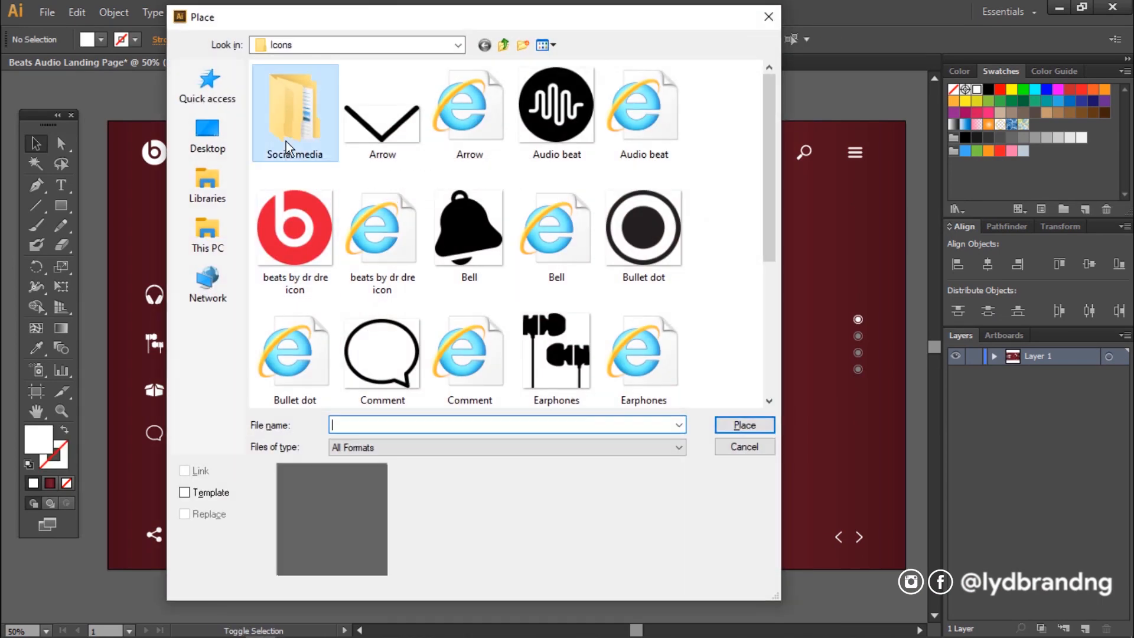
{"action": "double_click", "coordinate": [322, 261]}
{"action": "left_click", "coordinate": [319, 105]}
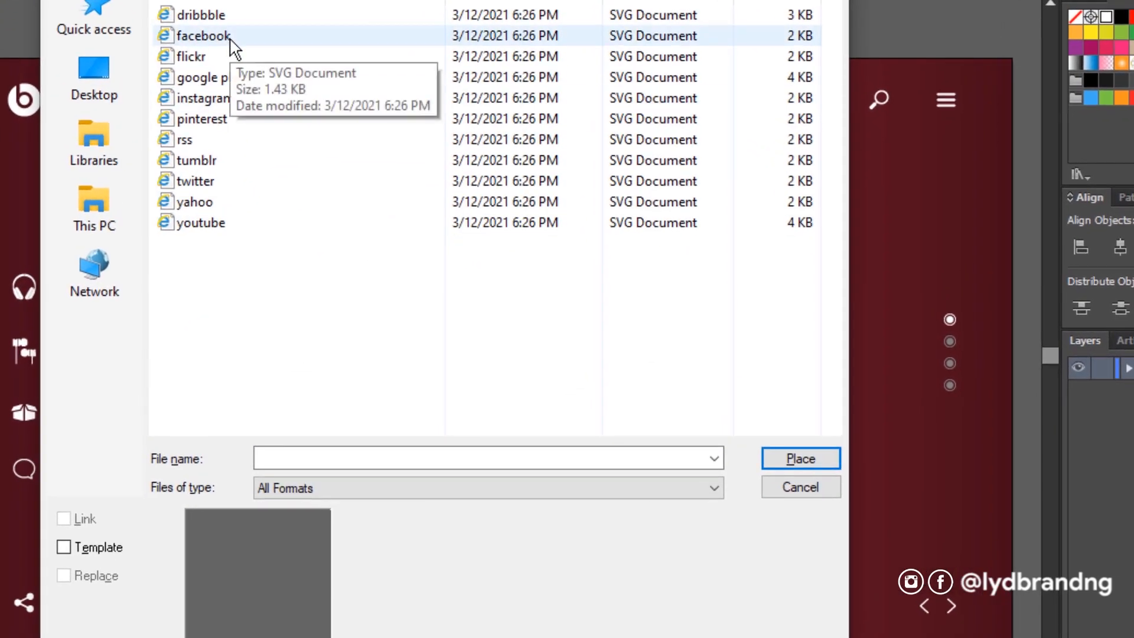
{"action": "double_click", "coordinate": [240, 36]}
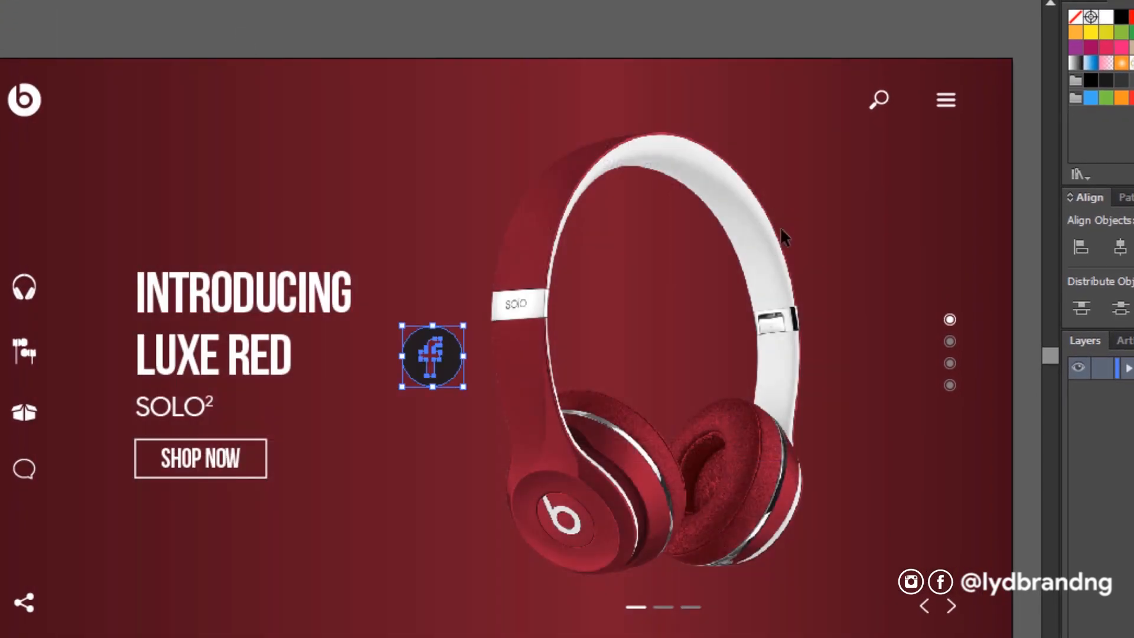
{"action": "left_click", "coordinate": [1107, 16]}
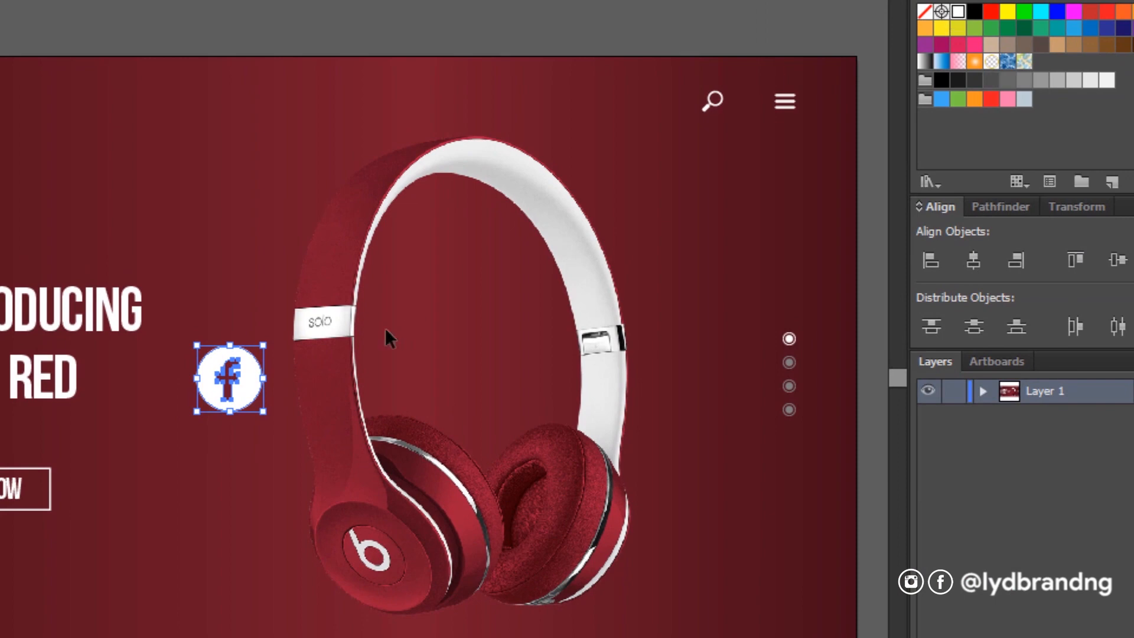
Move the Facebook icon below the SHOP NOW button and resize it to 35 px wide and 35 px high.
{"action": "left_click_drag", "start_coordinate": [249, 389], "coordinate": [0, 571]}
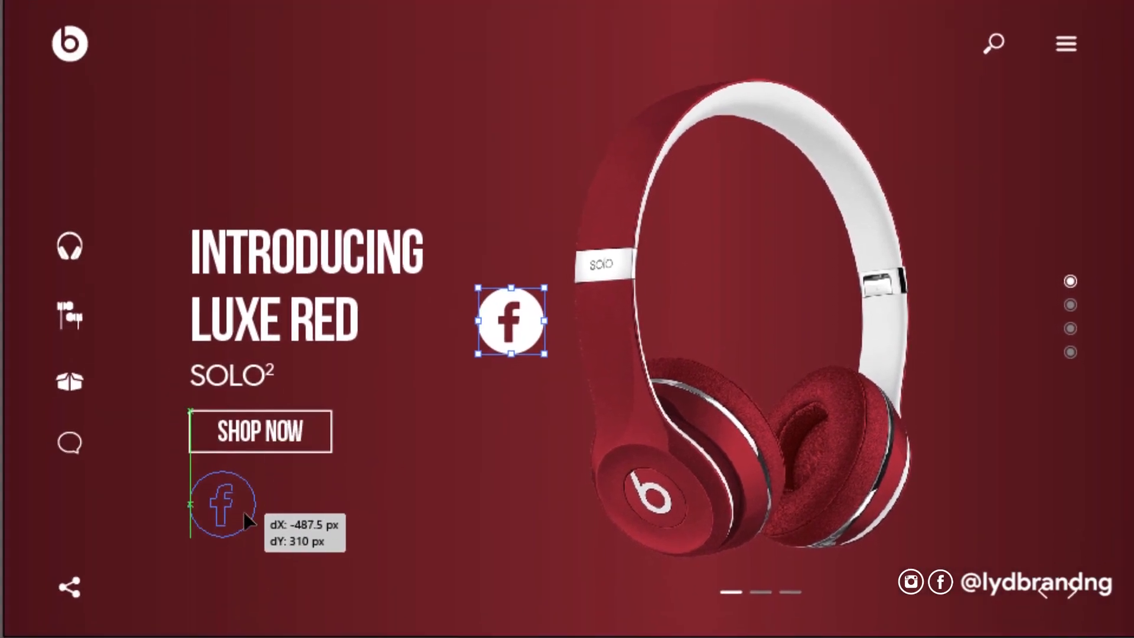
{"action": "left_click_drag", "start_coordinate": [244, 512], "coordinate": [244, 574]}
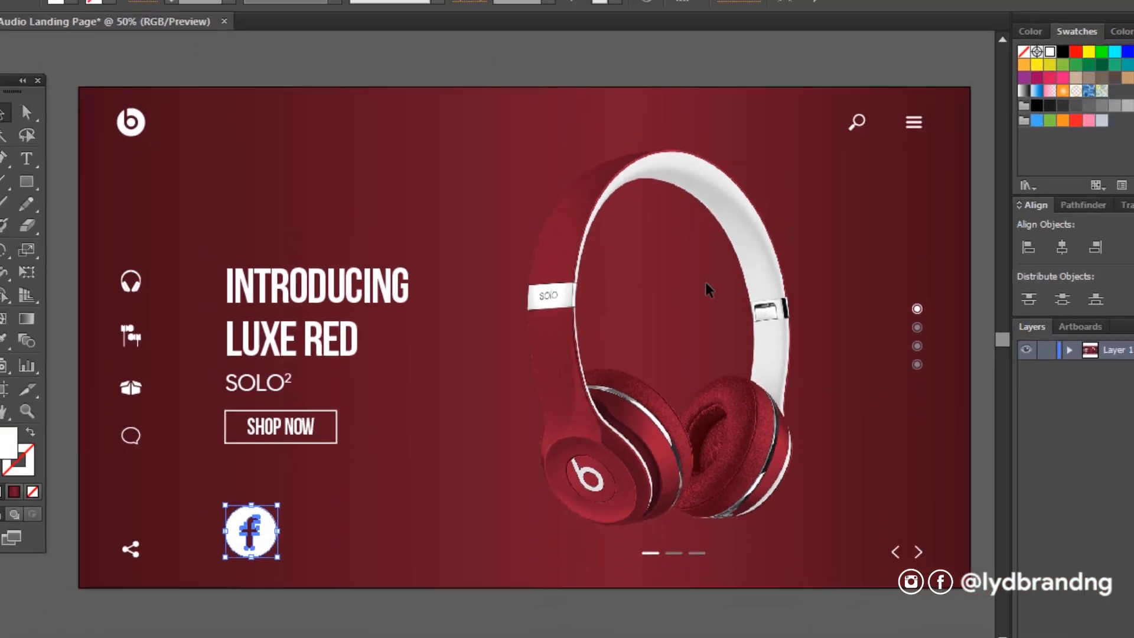
{"action": "left_click", "coordinate": [1051, 226]}
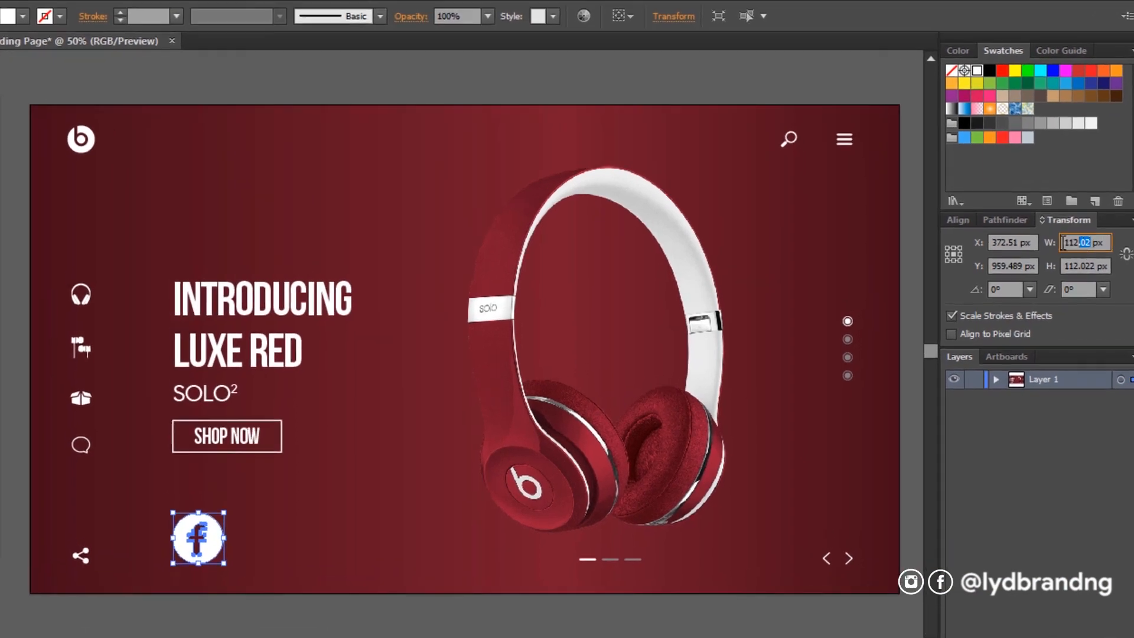
{"action": "double_click", "coordinate": [1061, 247]}
{"action": "type", "text": "35"}
{"action": "key", "text": "Tab"}
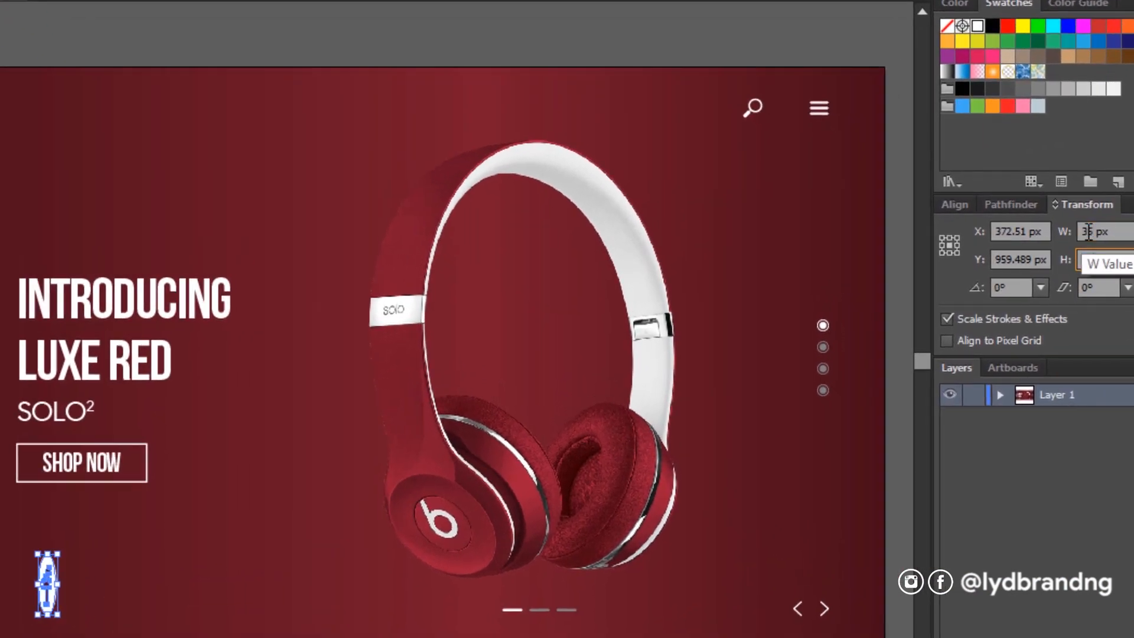
{"action": "type", "text": "35"}
{"action": "key", "text": "Return"}
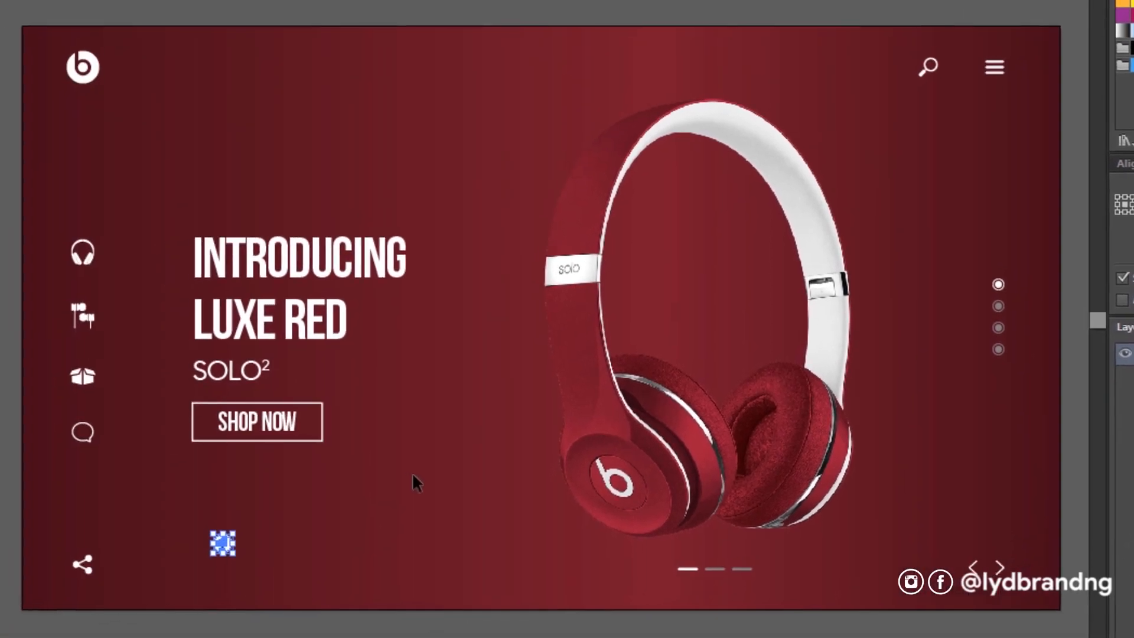
Move the Facebook icon level with the share icon and flush with the heading's left edge, and deselect it.
{"action": "left_click", "coordinate": [237, 513]}
{"action": "left_click_drag", "start_coordinate": [224, 543], "coordinate": [202, 562]}
{"action": "left_click", "coordinate": [279, 597]}
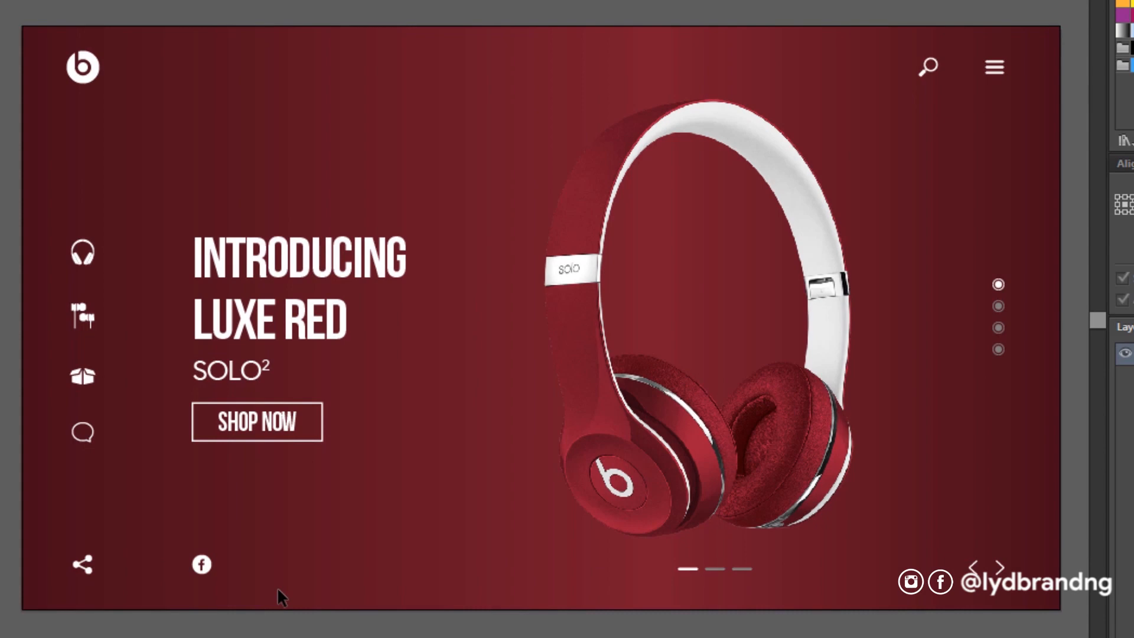
Place the twitter icon from the social media icon files on the artboard.
{"action": "key", "text": "ctrl+shift+p"}
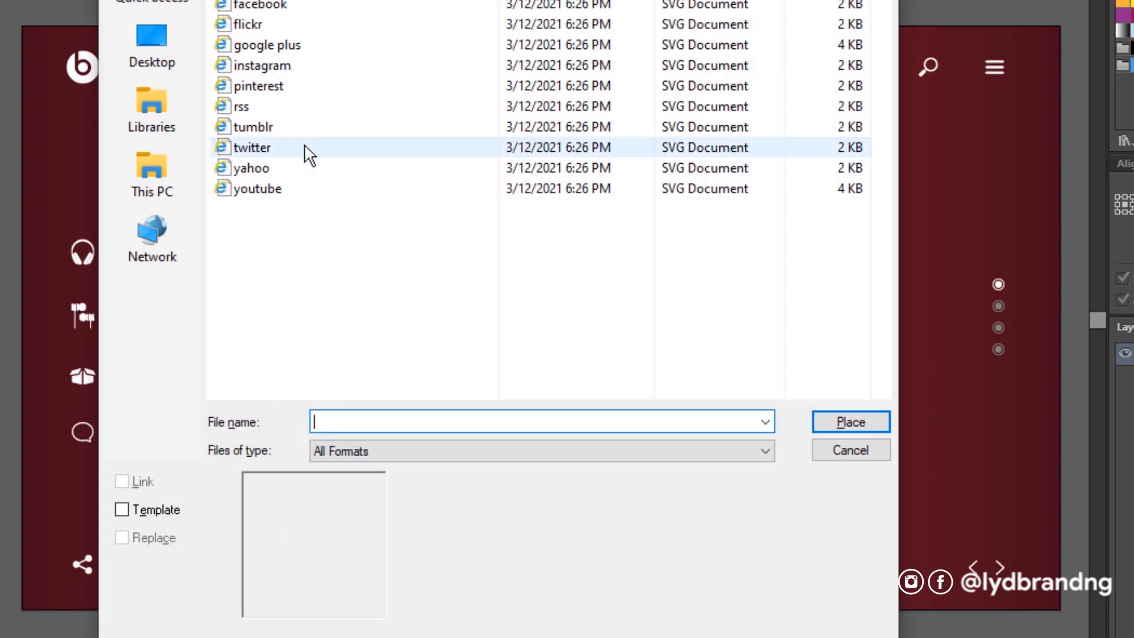
{"action": "double_click", "coordinate": [300, 140]}
{"action": "left_click", "coordinate": [456, 290]}
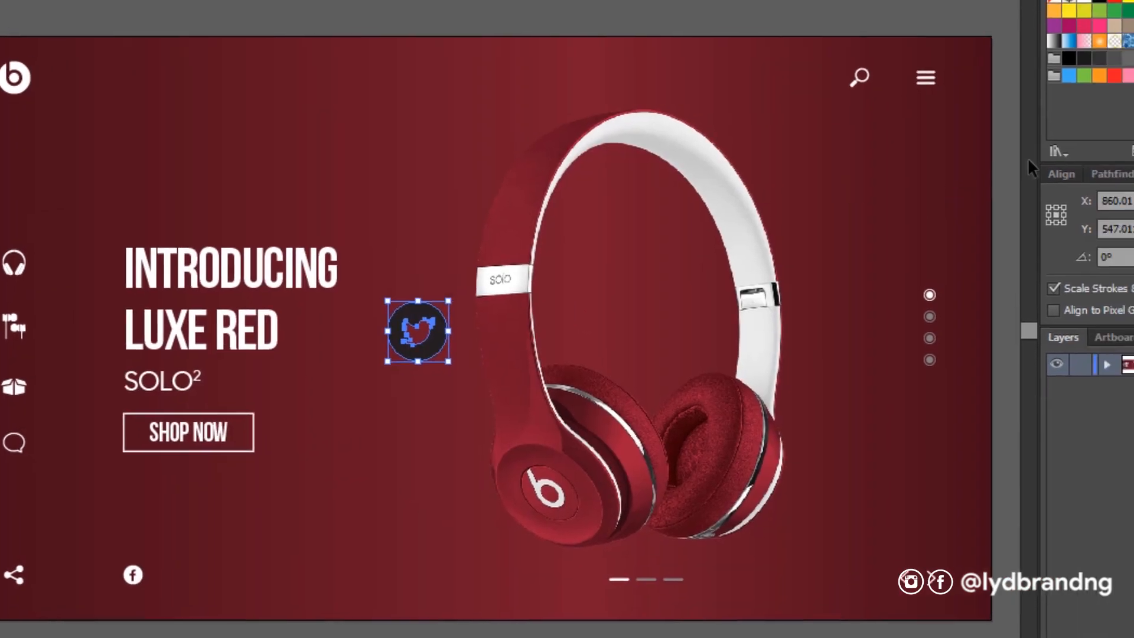
Set the Twitter icon's width to 35 px and fill it with white.
{"action": "left_click", "coordinate": [1088, 220]}
{"action": "type", "text": "35px"}
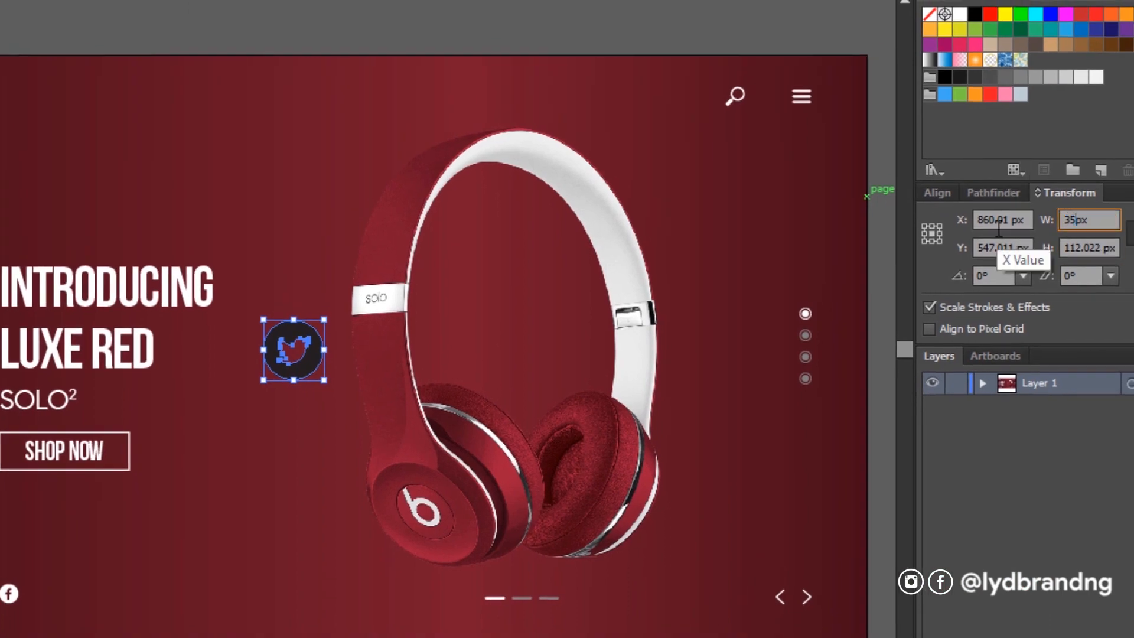
{"action": "key", "text": "Return"}
{"action": "left_click", "coordinate": [961, 17]}
Move the Twitter icon to the right of the Facebook icon, level with it and with a small gap.
{"action": "left_click", "coordinate": [307, 396]}
{"action": "left_click_drag", "start_coordinate": [292, 351], "coordinate": [12, 598]}
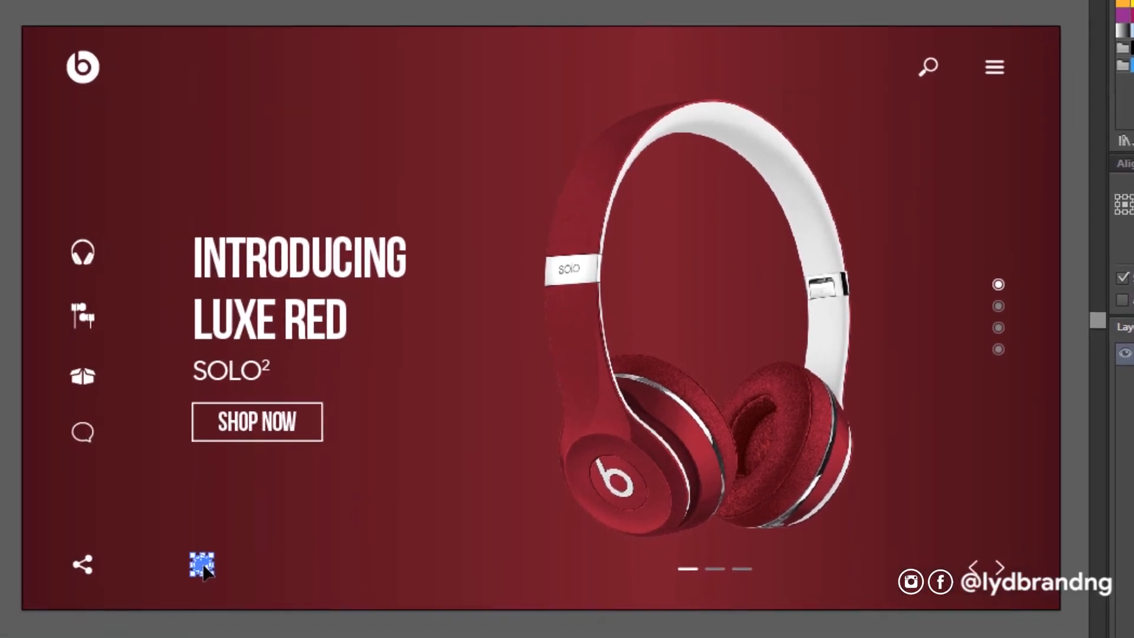
{"action": "key", "text": "alt+shift+Right"}
{"action": "key", "text": "shift+Right"}
{"action": "key", "text": "shift+Right"}
{"action": "left_click_drag", "start_coordinate": [205, 572], "coordinate": [224, 572]}
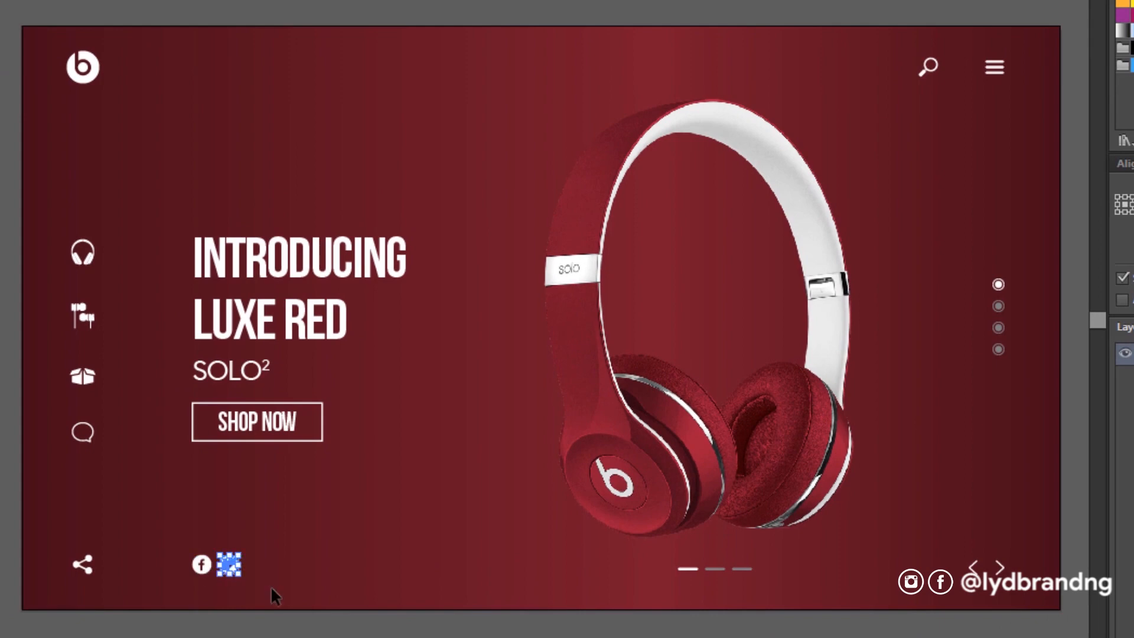
Place the instagram icon from the social media icon files and fill it with white.
{"action": "key", "text": "ctrl+shift+p"}
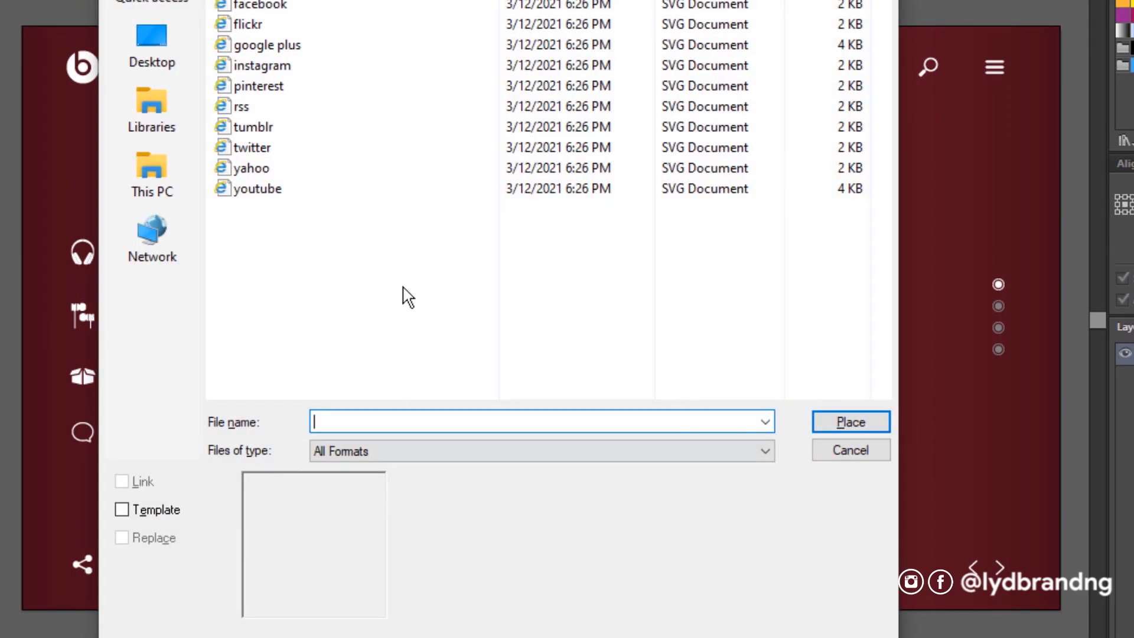
{"action": "double_click", "coordinate": [262, 65]}
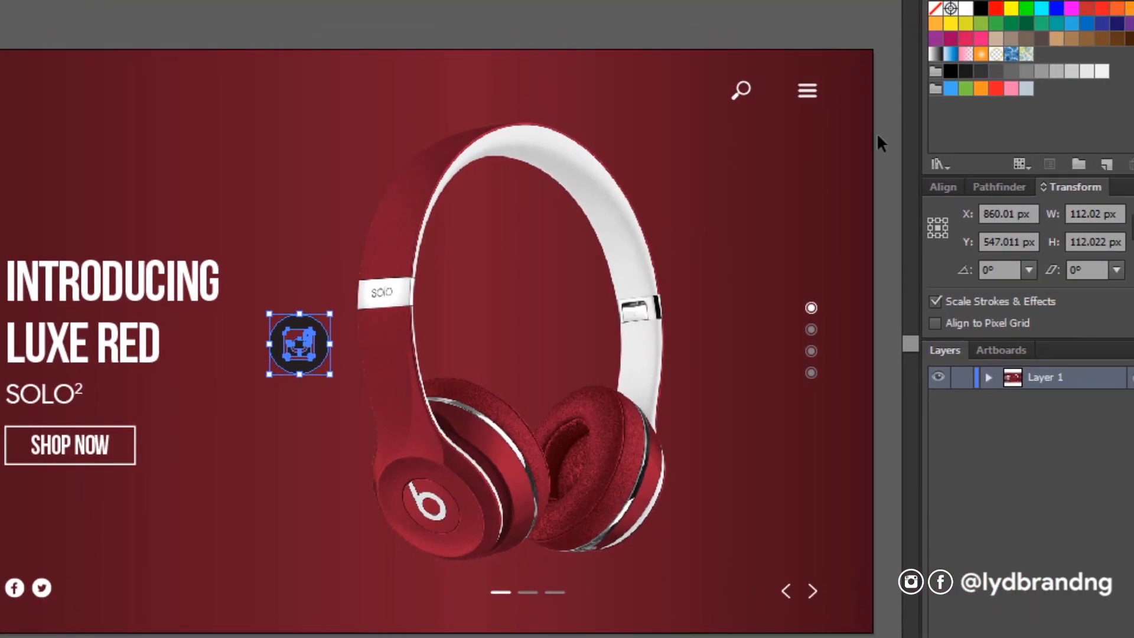
{"action": "left_click", "coordinate": [966, 10]}
Set the Instagram icon's width to 35 px and move it to the right of the Twitter icon with a matching gap.
{"action": "double_click", "coordinate": [1102, 214]}
{"action": "type", "text": "35"}
{"action": "key", "text": "Return"}
{"action": "left_click_drag", "start_coordinate": [300, 352], "coordinate": [68, 596]}
{"action": "left_click", "coordinate": [94, 600]}
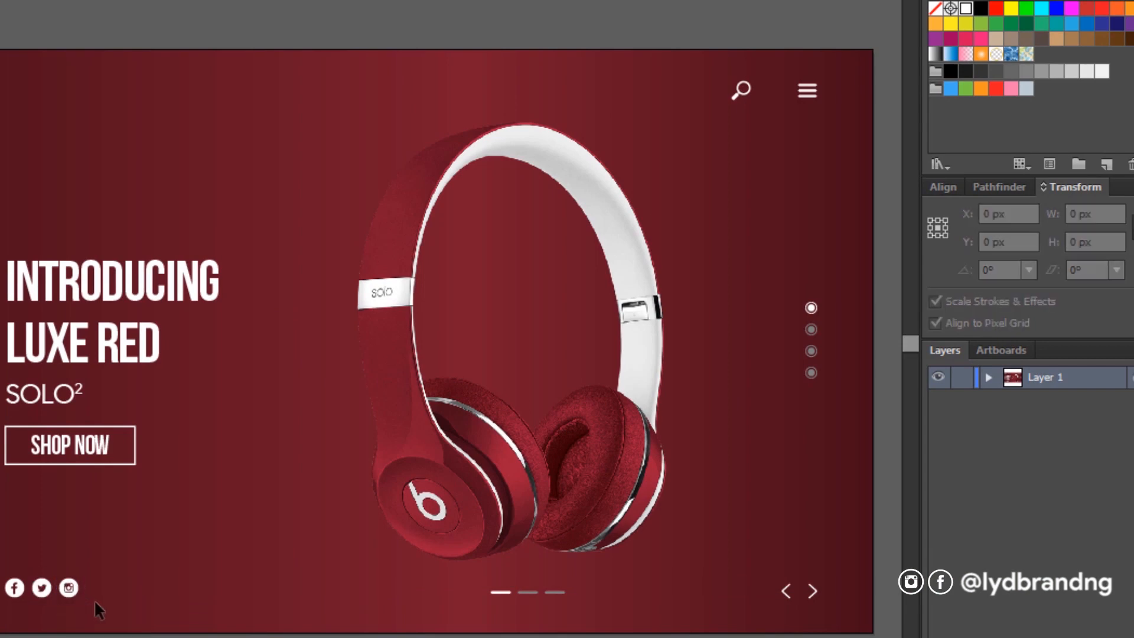
Place the youtube icon from the social media icon files and fill it with white.
{"action": "key", "text": "ctrl+shift+p"}
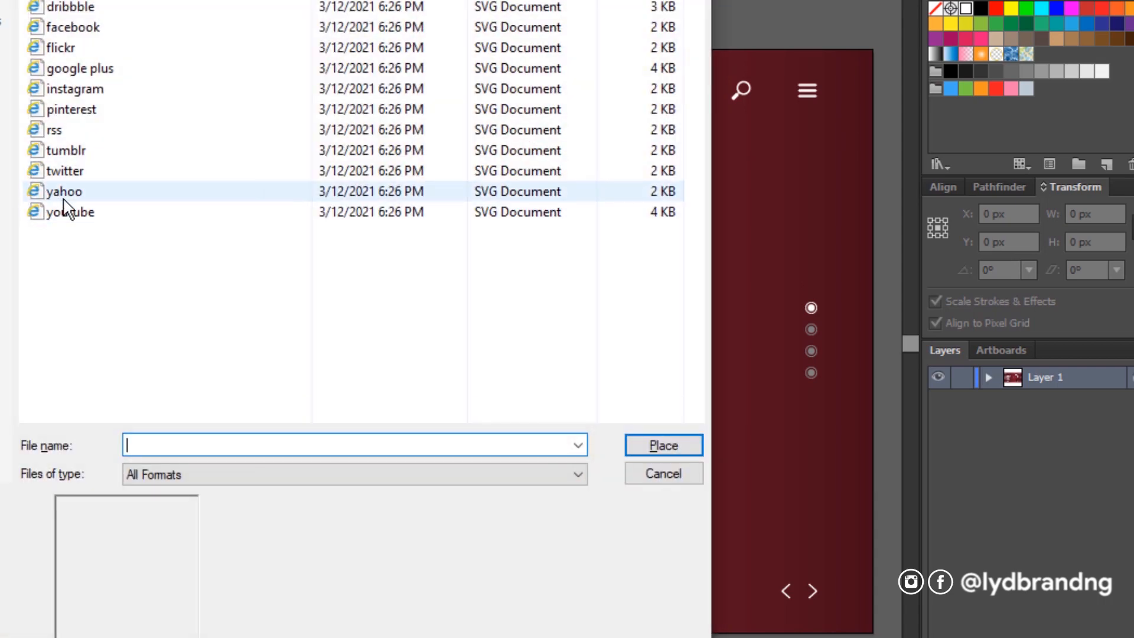
{"action": "left_click", "coordinate": [91, 192]}
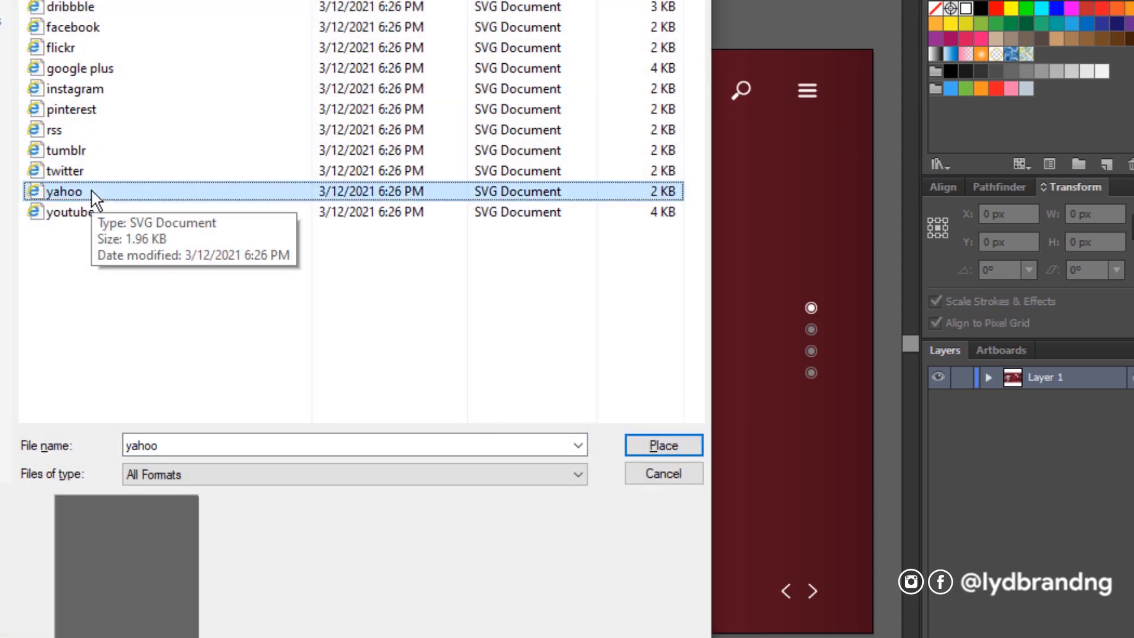
{"action": "left_click", "coordinate": [112, 215]}
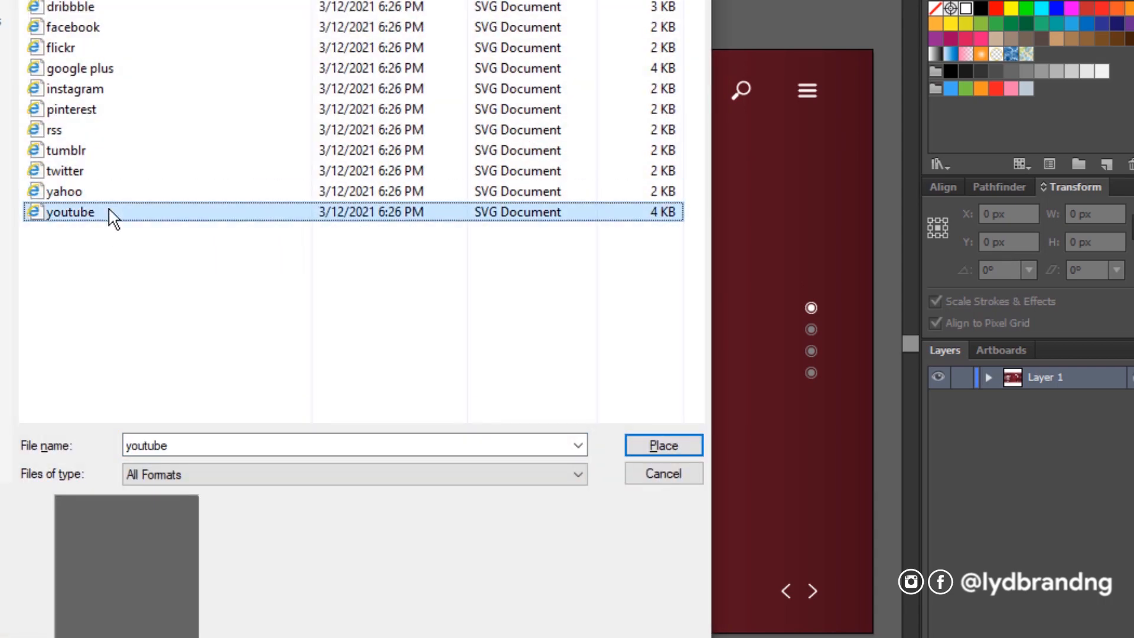
{"action": "double_click", "coordinate": [109, 210]}
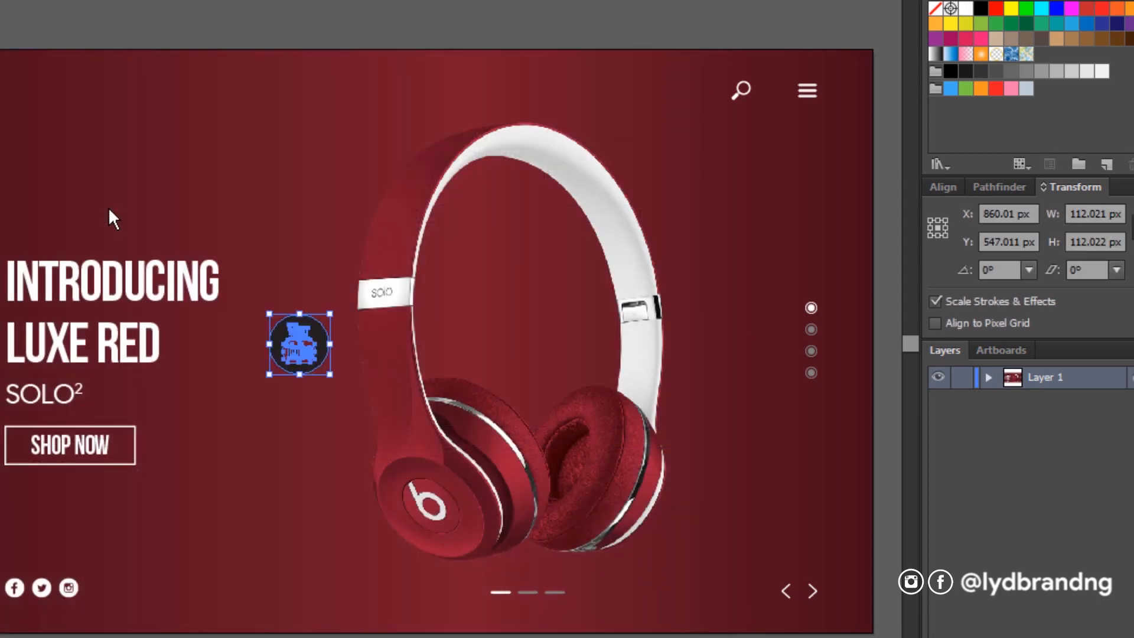
{"action": "left_click", "coordinate": [968, 7]}
Set the YouTube icon's width to 35 px.
{"action": "double_click", "coordinate": [1093, 214]}
{"action": "type", "text": "35"}
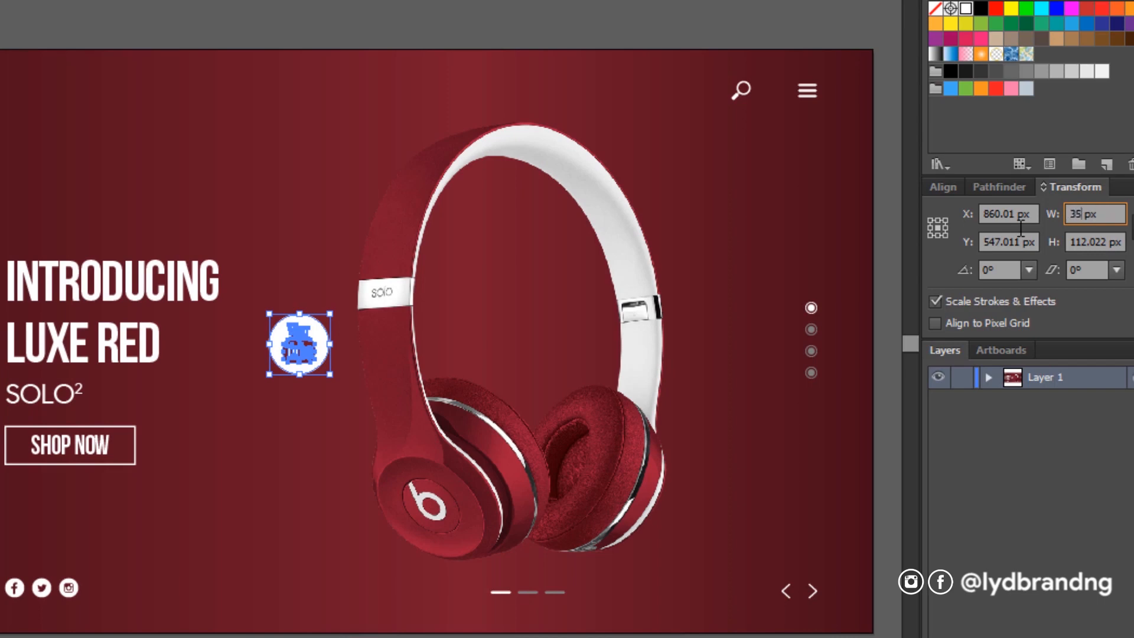
{"action": "key", "text": "Return"}
Move the YouTube icon to the right of the Instagram icon, level with the row and with a matching gap.
{"action": "left_click_drag", "start_coordinate": [299, 345], "coordinate": [69, 594]}
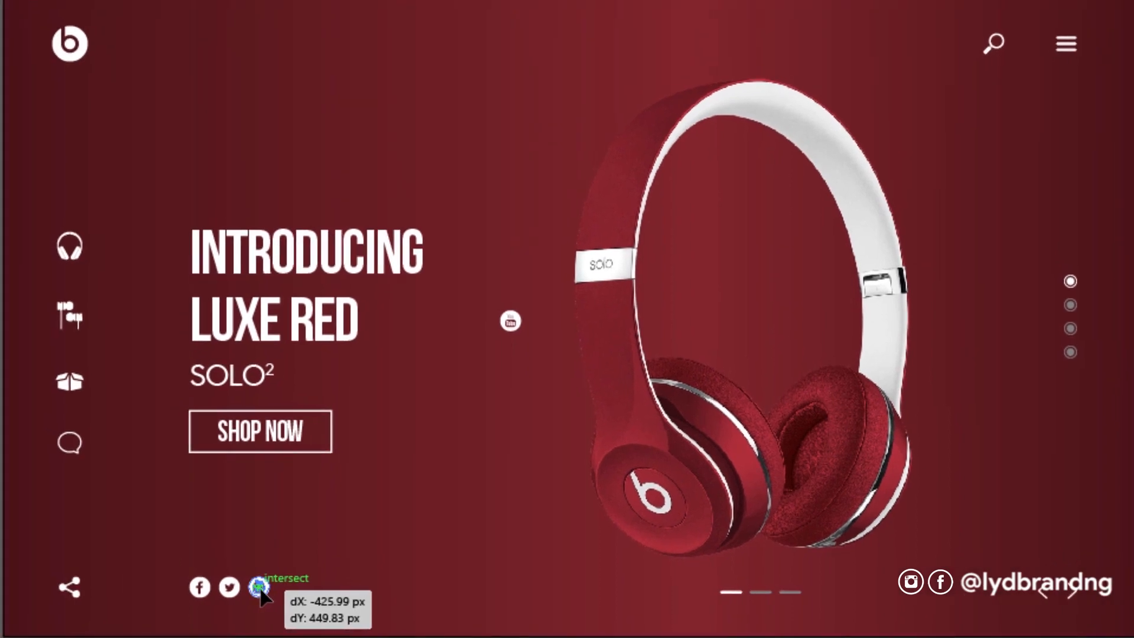
{"action": "left_click_drag", "start_coordinate": [260, 590], "coordinate": [261, 590]}
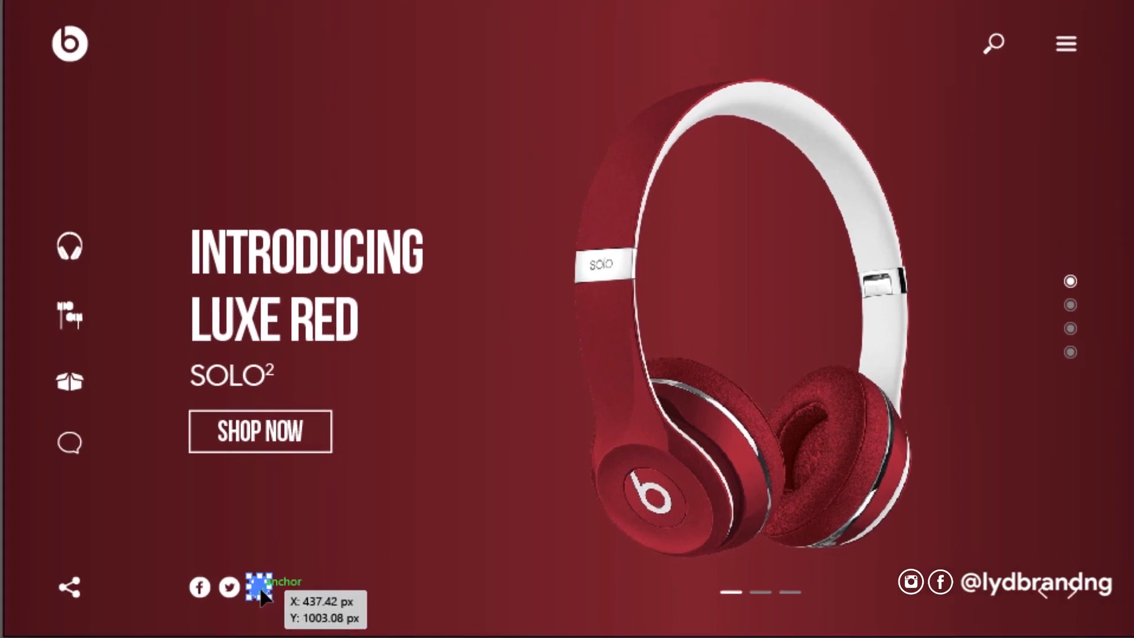
{"action": "key", "text": "Right"}
{"action": "key", "text": "Right"}
{"action": "key", "text": "Right"}
{"action": "key", "text": "Right"}
{"action": "key", "text": "Right"}
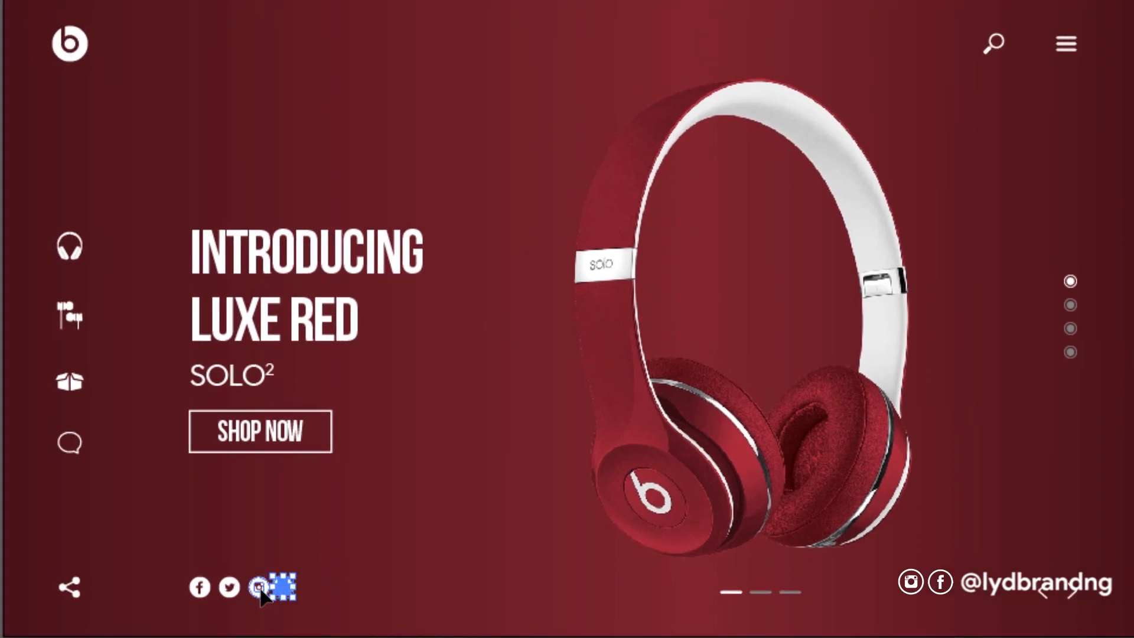
Group the Facebook, Twitter, Instagram and YouTube icons and deselect them.
{"action": "left_click_drag", "start_coordinate": [173, 553], "coordinate": [354, 620]}
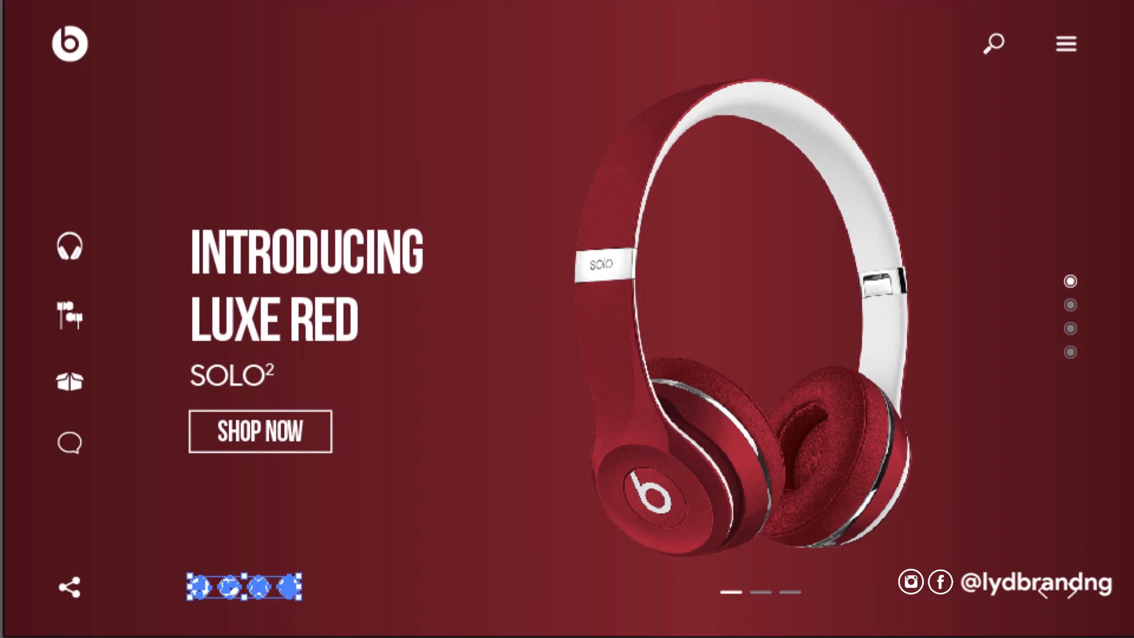
{"action": "right_click", "coordinate": [286, 586]}
{"action": "left_click", "coordinate": [361, 459]}
{"action": "left_click", "coordinate": [360, 587]}
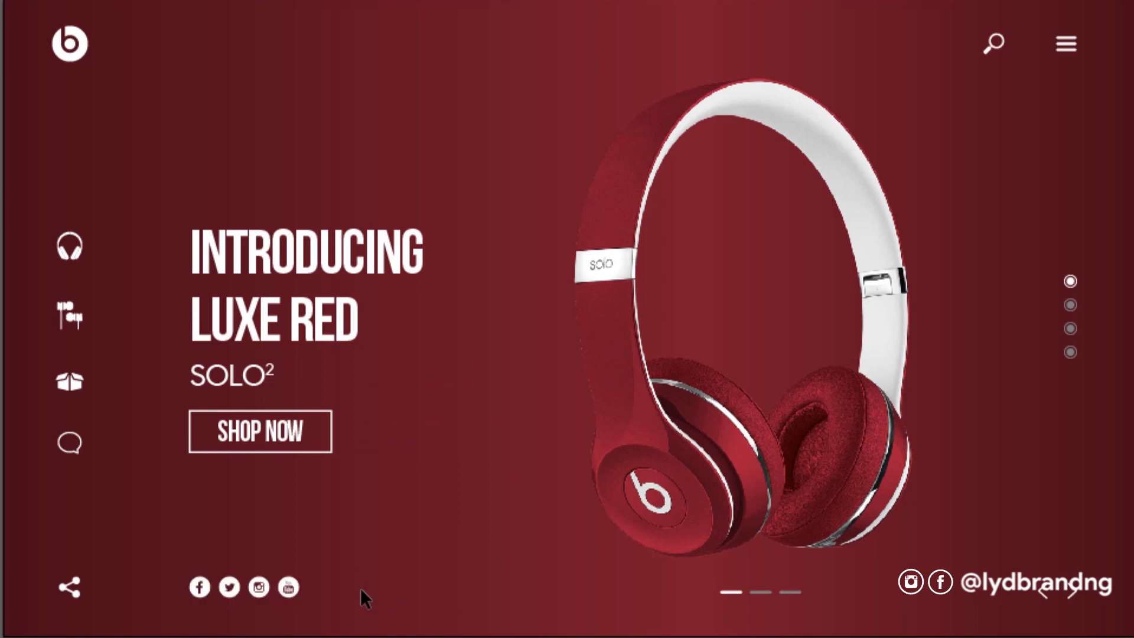
Align the heading lines, SOLO² subtitle, SHOP NOW button and social media icon row to a common left edge and deselect them.
{"action": "left_click_drag", "start_coordinate": [140, 184], "coordinate": [470, 621]}
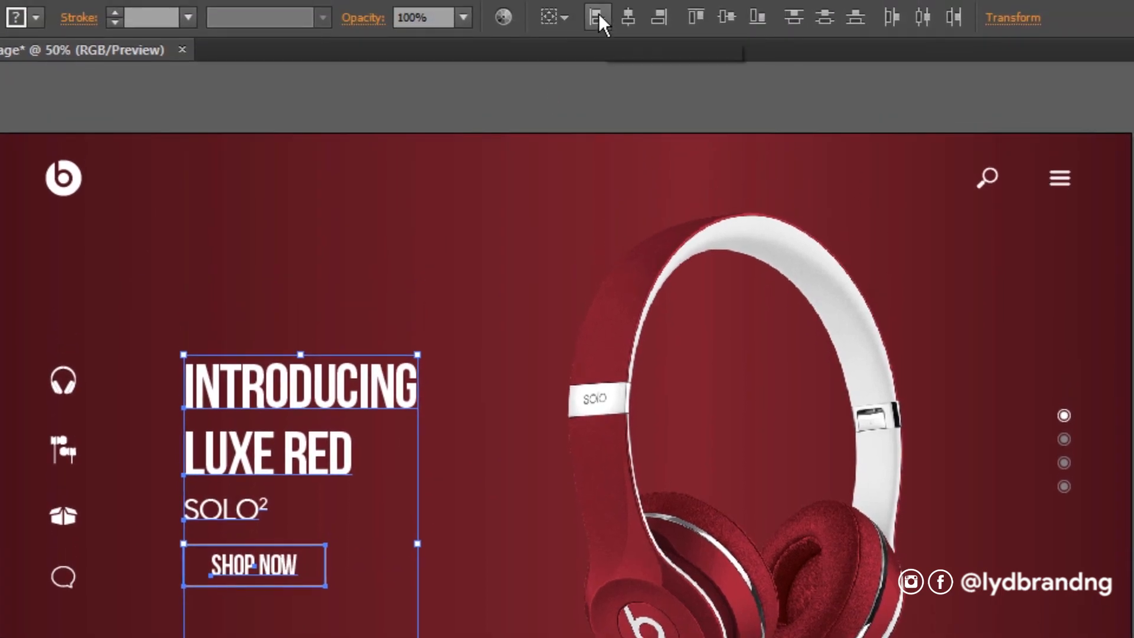
{"action": "left_click", "coordinate": [438, 582]}
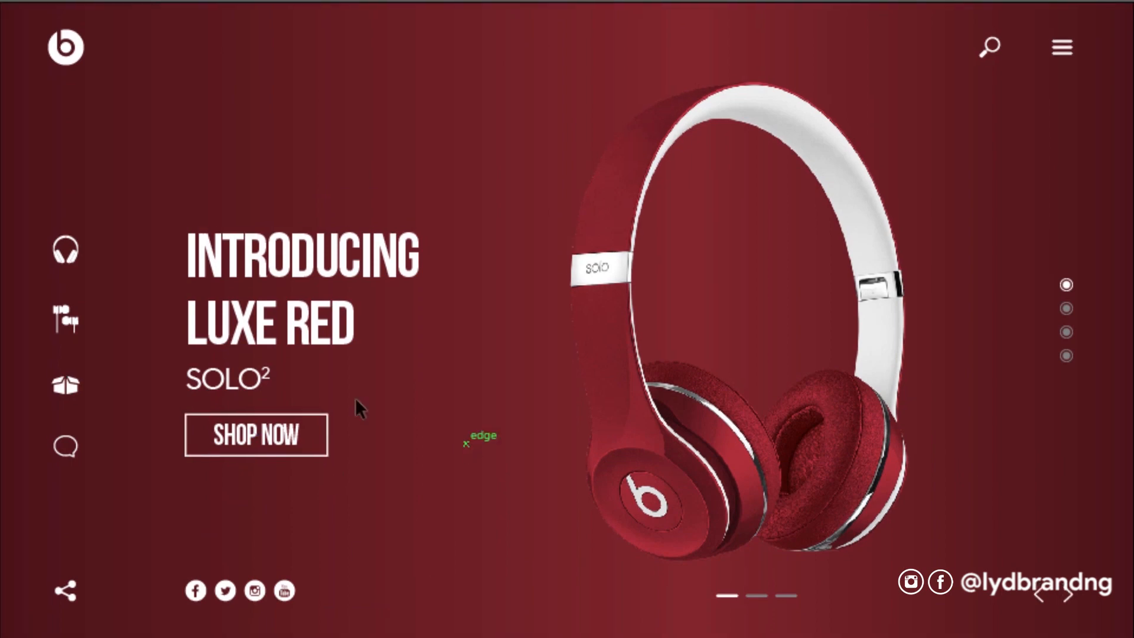
Ungroup the vertical icon column and dim the earphones, box and chat icons to grey, leaving the headphones icon white.
{"action": "left_click", "coordinate": [190, 245]}
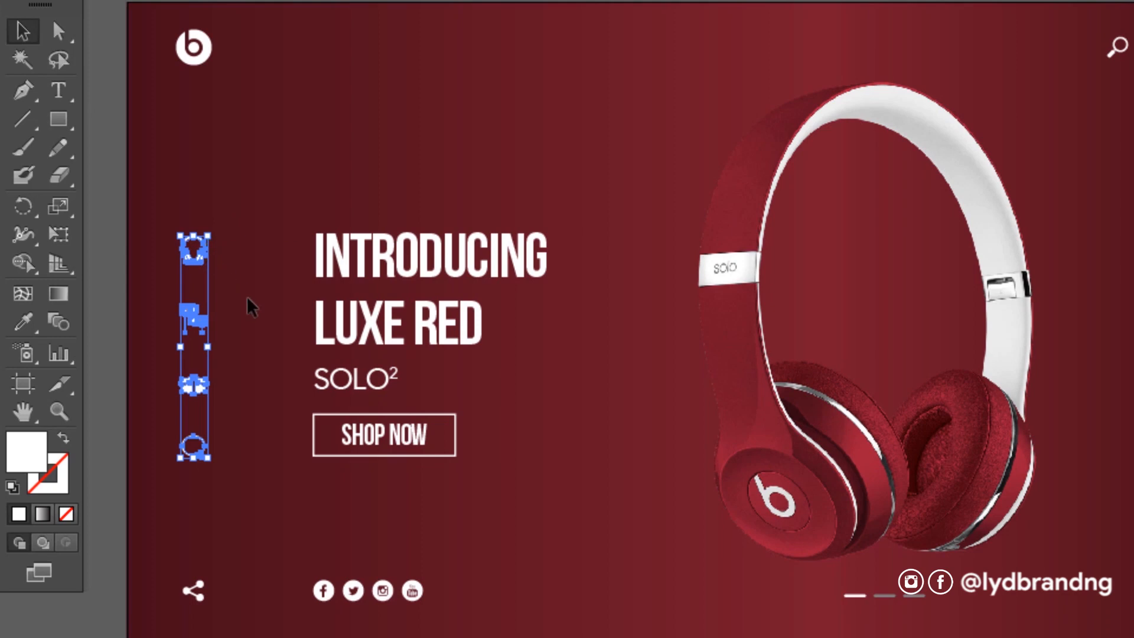
{"action": "right_click", "coordinate": [197, 316]}
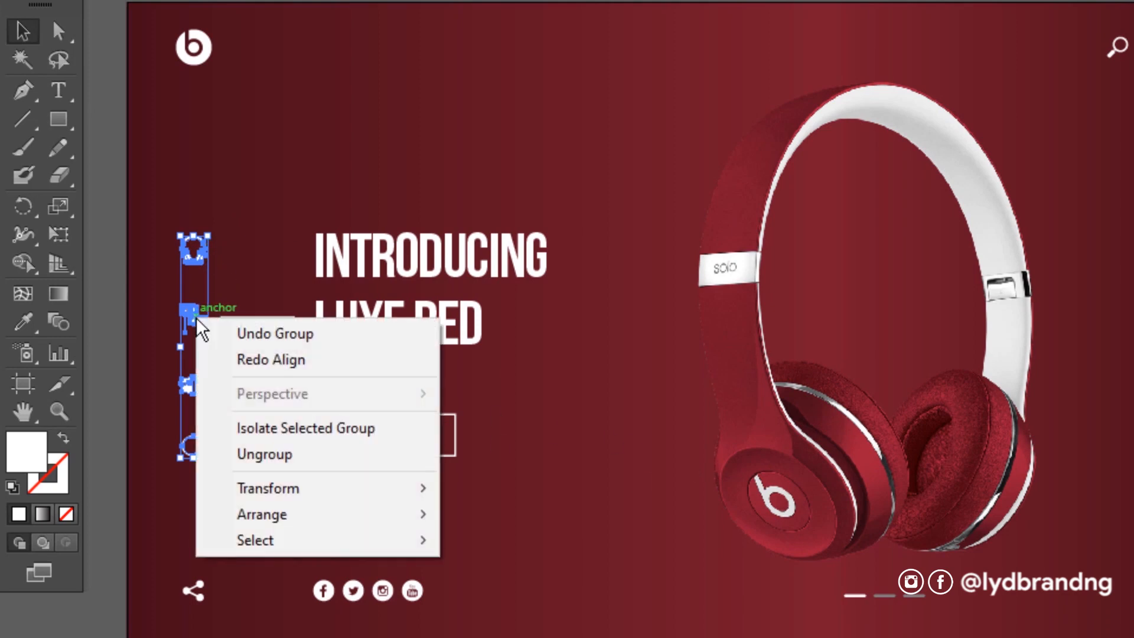
{"action": "left_click", "coordinate": [264, 455]}
{"action": "left_click_drag", "start_coordinate": [163, 471], "coordinate": [223, 287]}
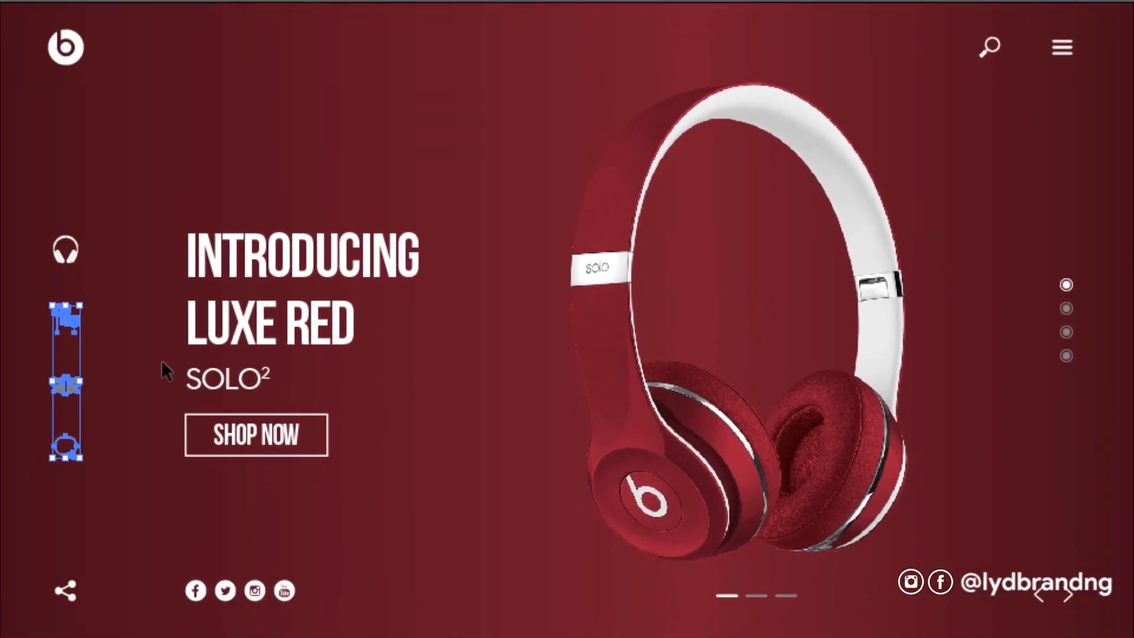
{"action": "left_click", "coordinate": [125, 368]}
Ungroup the previous and next navigation arrows and leave them deselected.
{"action": "left_click", "coordinate": [1040, 589]}
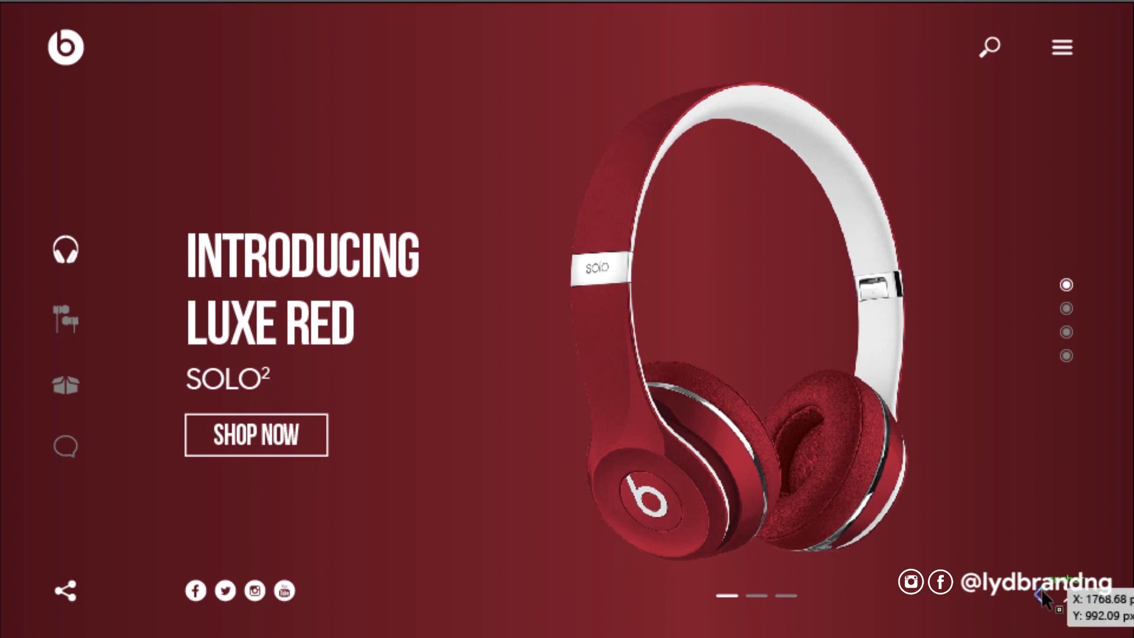
{"action": "right_click", "coordinate": [1037, 591]}
{"action": "left_click", "coordinate": [927, 492]}
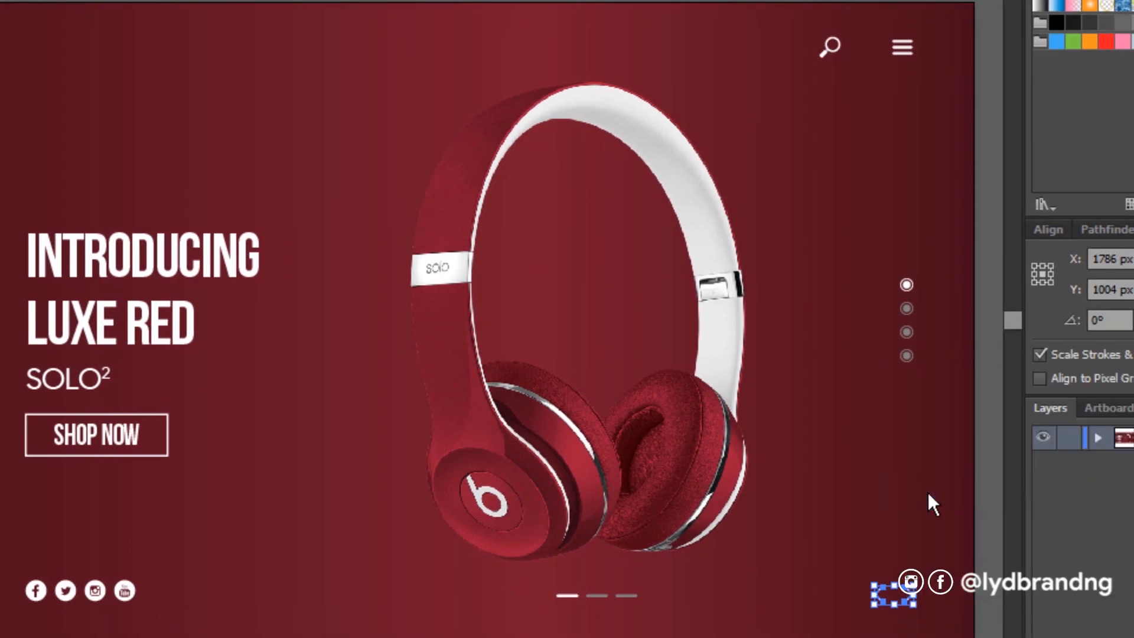
{"action": "left_click", "coordinate": [848, 565]}
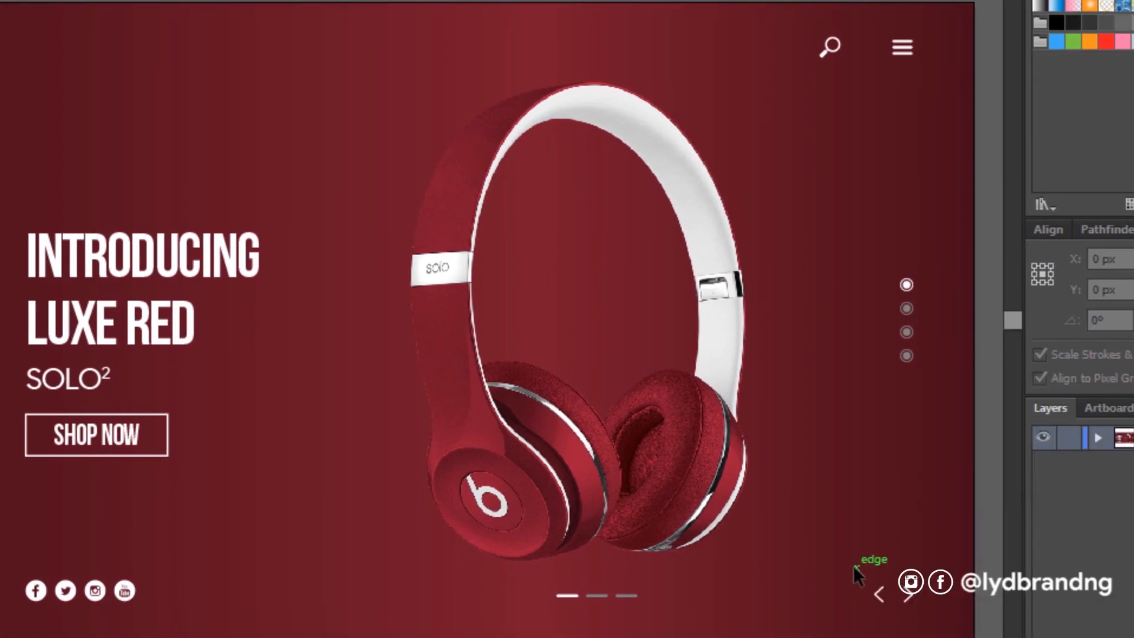
{"action": "left_click", "coordinate": [879, 594]}
{"action": "left_click", "coordinate": [857, 597]}
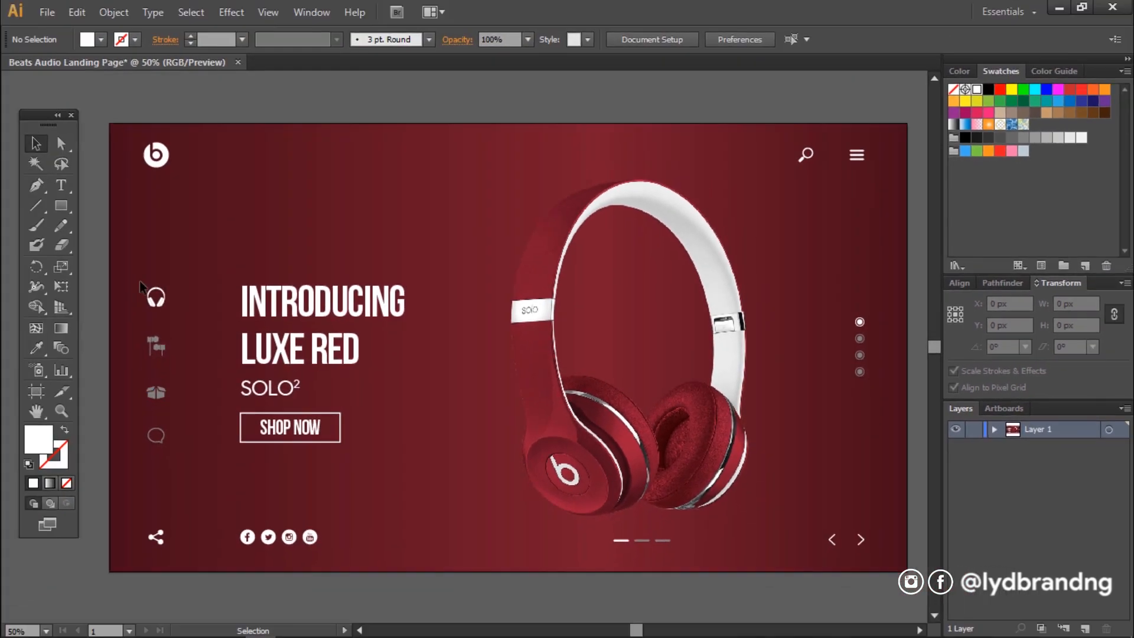
Export the design as Beats Audio Landing Page.jpg, using RGB, maximum quality 10 and High (300 ppi) resolution.
{"action": "left_click", "coordinate": [47, 12]}
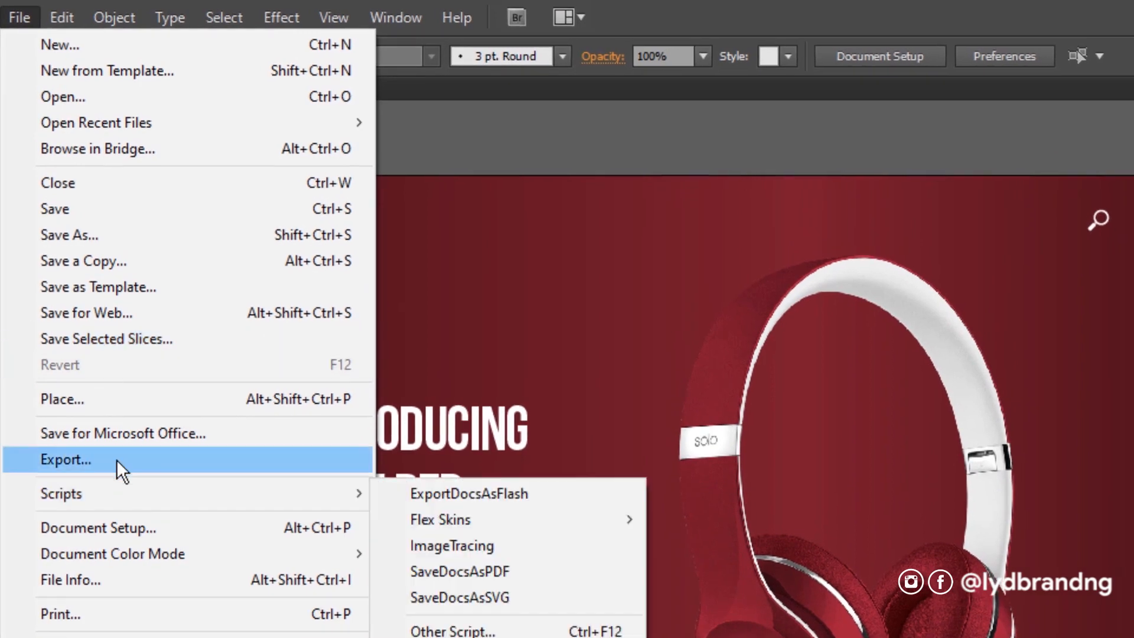
{"action": "left_click", "coordinate": [66, 459]}
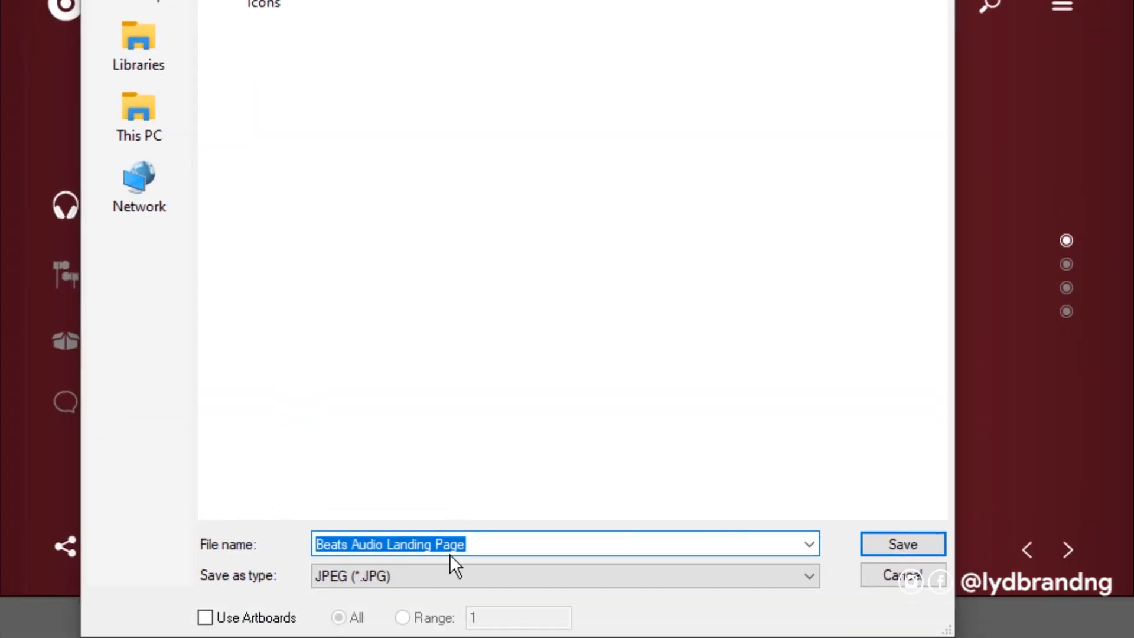
{"action": "left_click", "coordinate": [450, 544]}
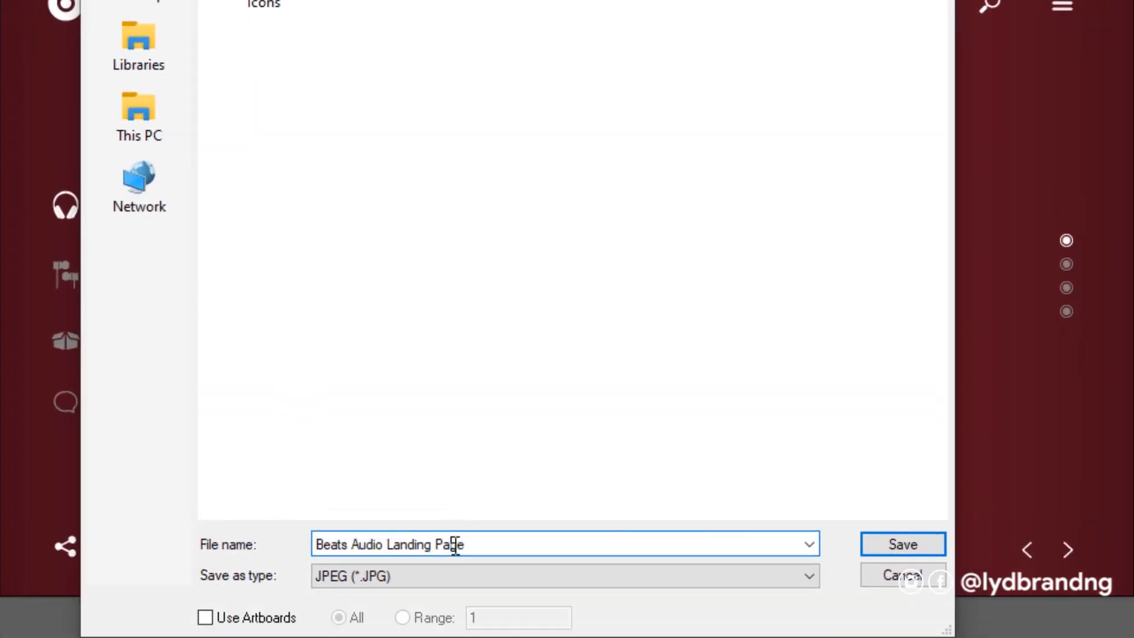
{"action": "left_click", "coordinate": [875, 541]}
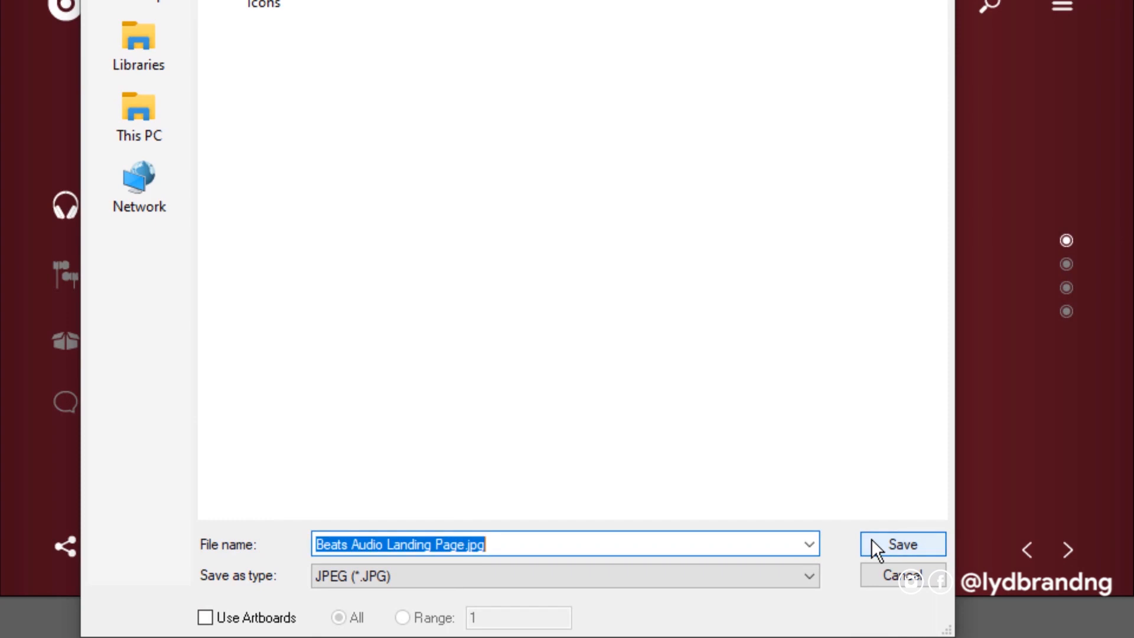
{"action": "left_click", "coordinate": [907, 545]}
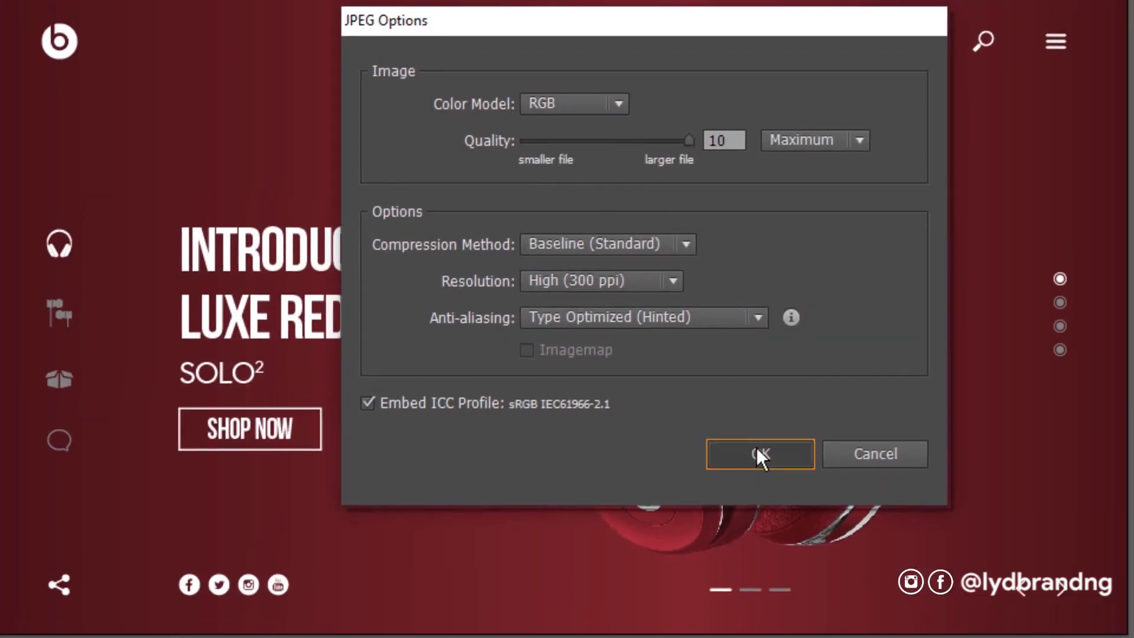
{"action": "left_click", "coordinate": [757, 452]}
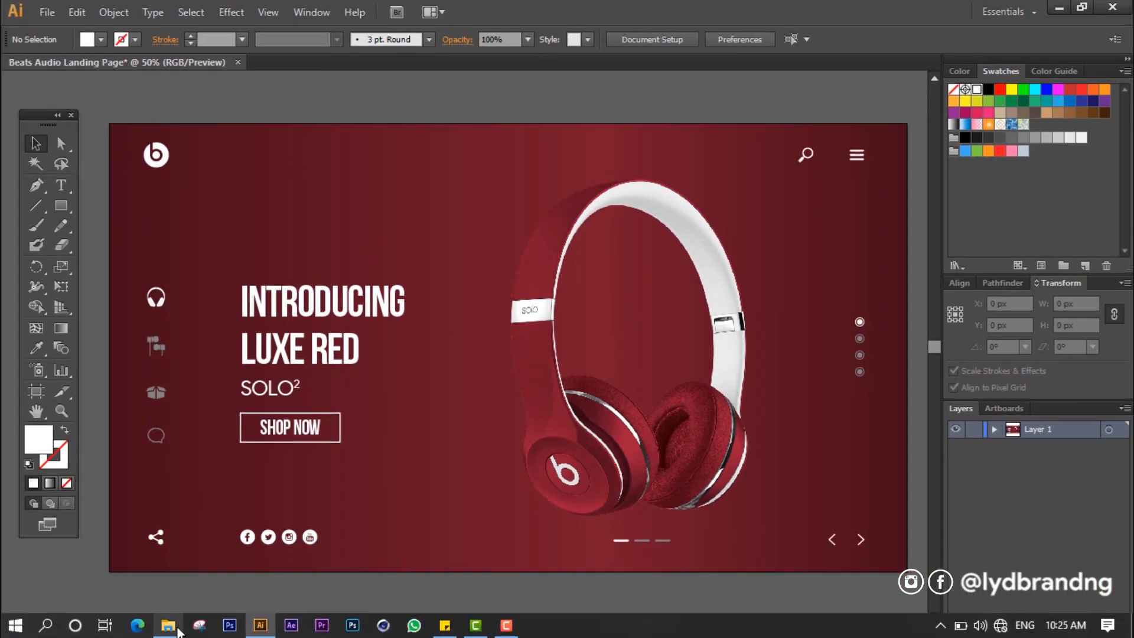
Switch to File Explorer and open the exported Beats Audio Landing Page.jpg in Photos, enlarged for inspection.
{"action": "left_click", "coordinate": [179, 630]}
{"action": "double_click", "coordinate": [405, 211]}
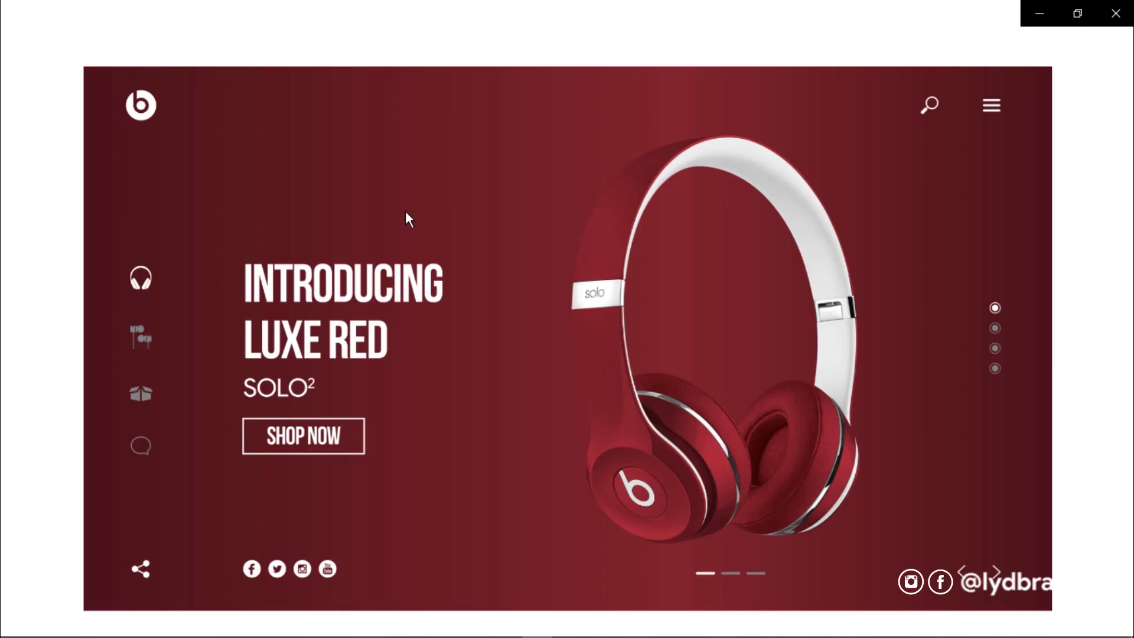
{"action": "scroll", "coordinate": [368, 280], "scroll_direction": "up", "scroll_amount": 4}
Examine the exported image's headphones, navigation elements, social media icons, side icons, heading and SHOP NOW button up close.
{"action": "left_click_drag", "start_coordinate": [328, 346], "coordinate": [575, 228]}
{"action": "left_click_drag", "start_coordinate": [455, 317], "coordinate": [451, 293]}
{"action": "left_click_drag", "start_coordinate": [647, 407], "coordinate": [468, 398]}
{"action": "left_click_drag", "start_coordinate": [855, 450], "coordinate": [671, 488]}
{"action": "mouse_move", "coordinate": [857, 431]}
{"action": "left_mouse_down"}
{"action": "mouse_move", "coordinate": [667, 481]}
{"action": "mouse_move", "coordinate": [456, 415]}
{"action": "left_mouse_up"}
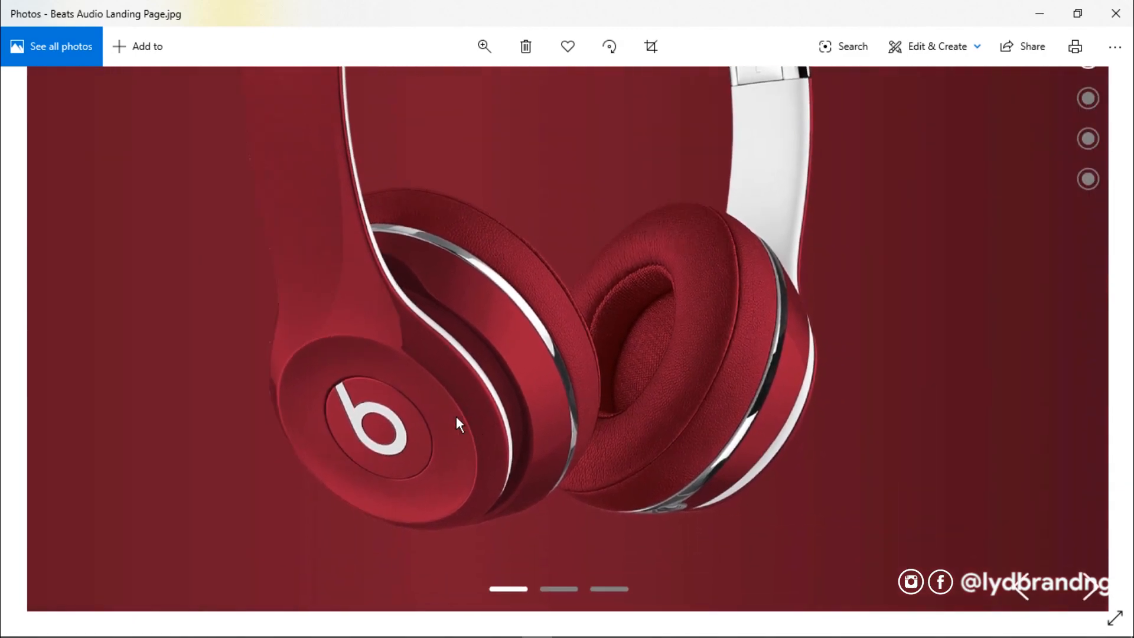
{"action": "scroll", "coordinate": [372, 381], "scroll_direction": "down", "scroll_amount": 5}
{"action": "scroll", "coordinate": [944, 116], "scroll_direction": "up", "scroll_amount": 5}
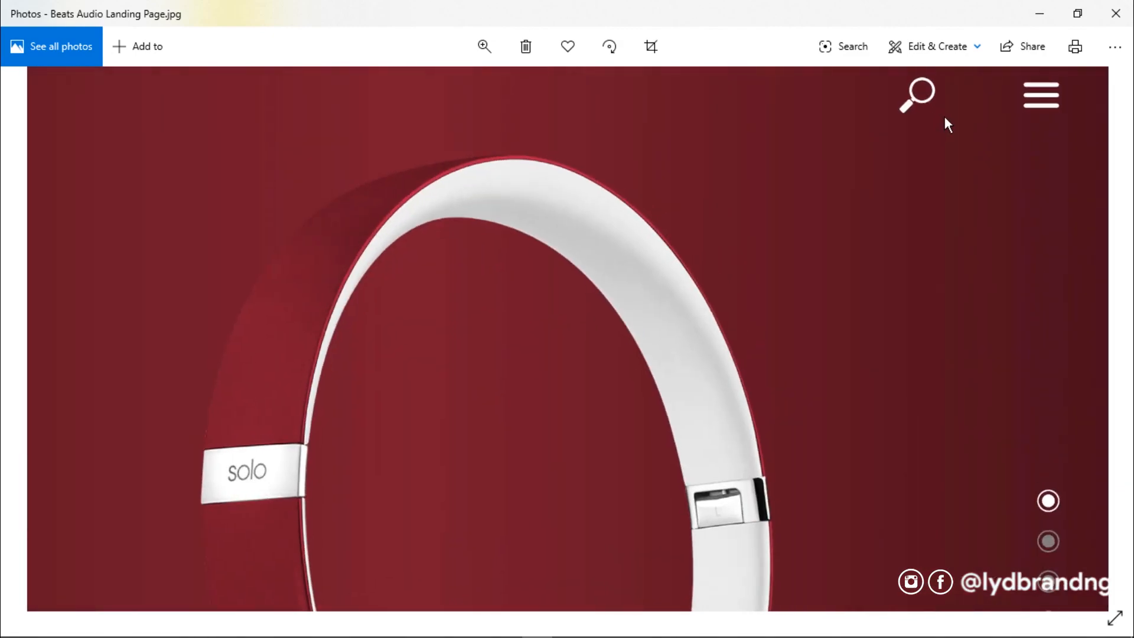
{"action": "left_click_drag", "start_coordinate": [944, 116], "coordinate": [927, 159]}
{"action": "mouse_move", "coordinate": [898, 455]}
{"action": "left_mouse_down"}
{"action": "mouse_move", "coordinate": [892, 212]}
{"action": "mouse_move", "coordinate": [891, 289]}
{"action": "mouse_move", "coordinate": [929, 142]}
{"action": "mouse_move", "coordinate": [882, 303]}
{"action": "left_mouse_up"}
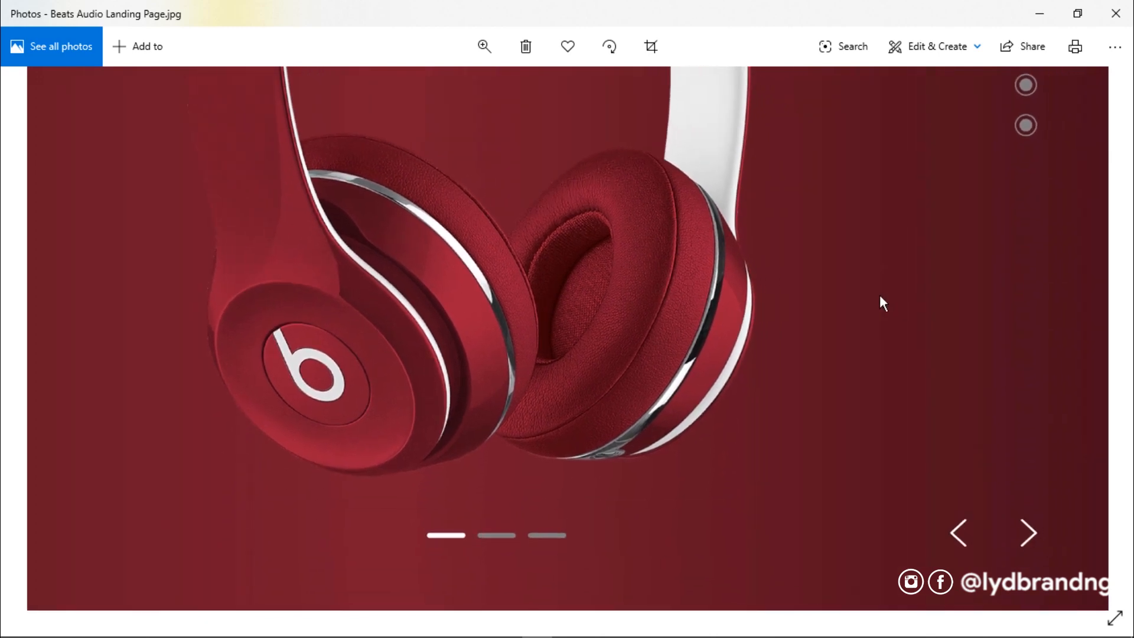
{"action": "left_click_drag", "start_coordinate": [242, 437], "coordinate": [601, 440]}
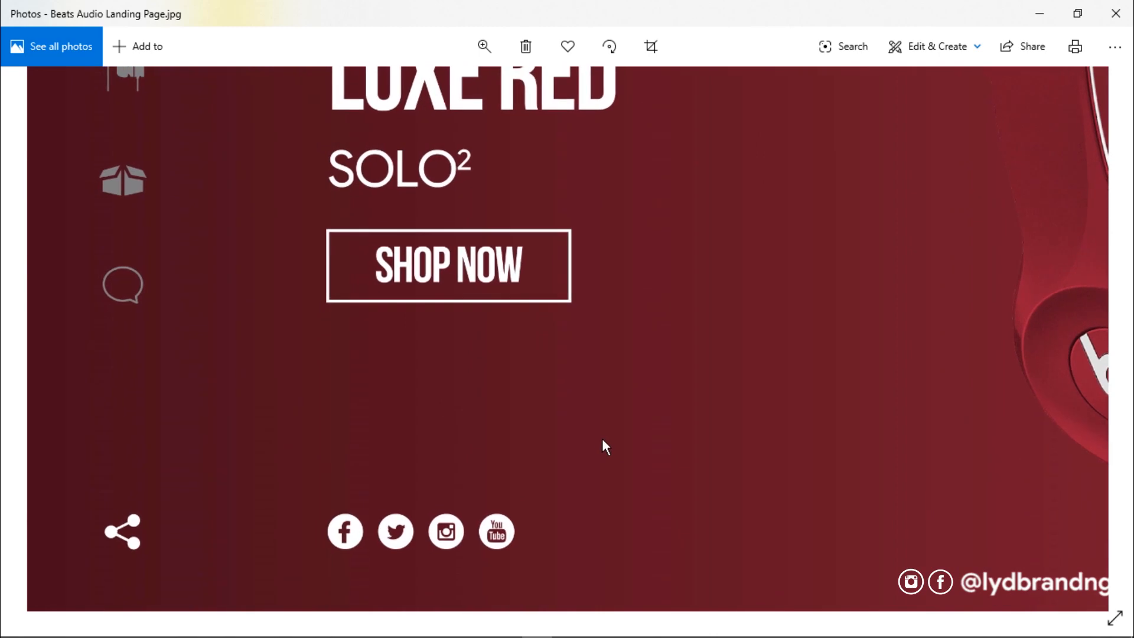
{"action": "scroll", "coordinate": [640, 352], "scroll_direction": "up", "scroll_amount": 3}
{"action": "scroll", "coordinate": [666, 270], "scroll_direction": "up", "scroll_amount": 5}
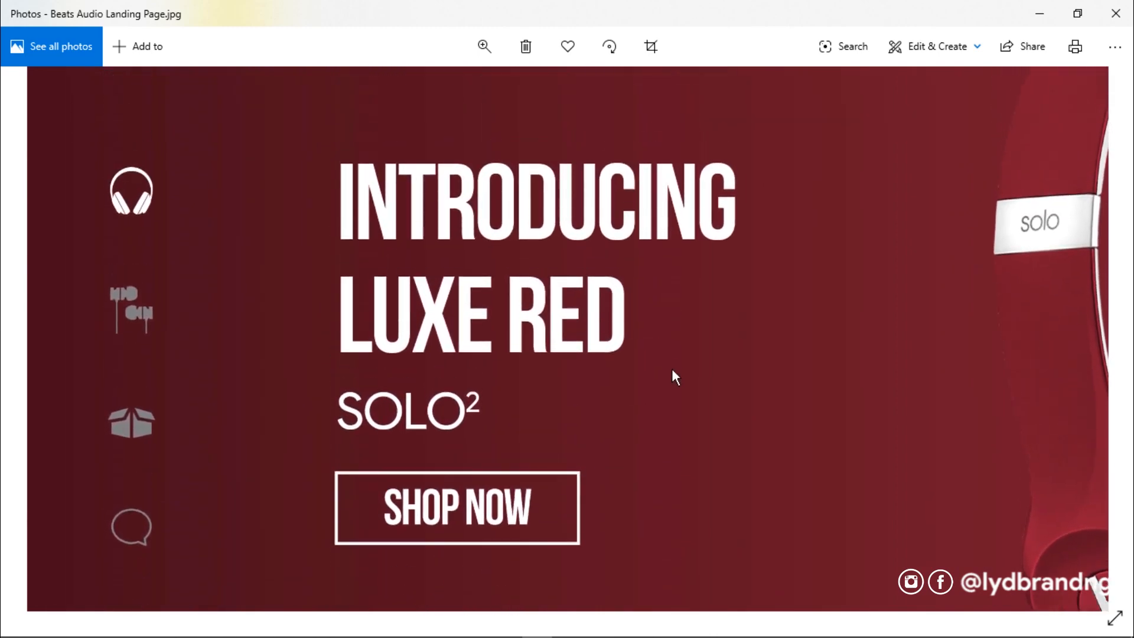